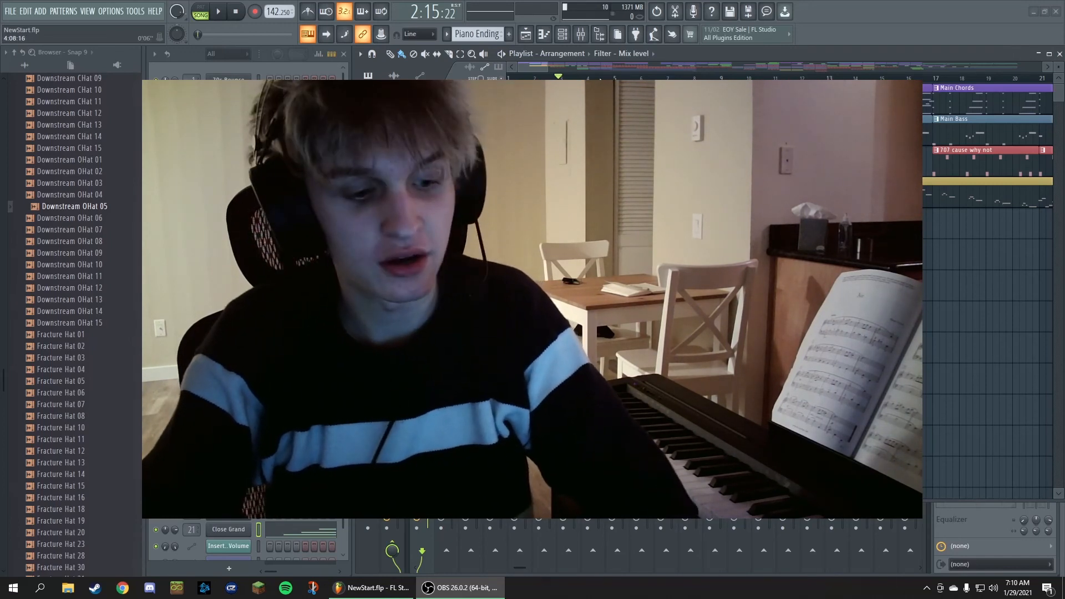
Bring the playlist back to the start of the arrangement and set the playback position to bar 1
scroll(676, 138, "down", 6)
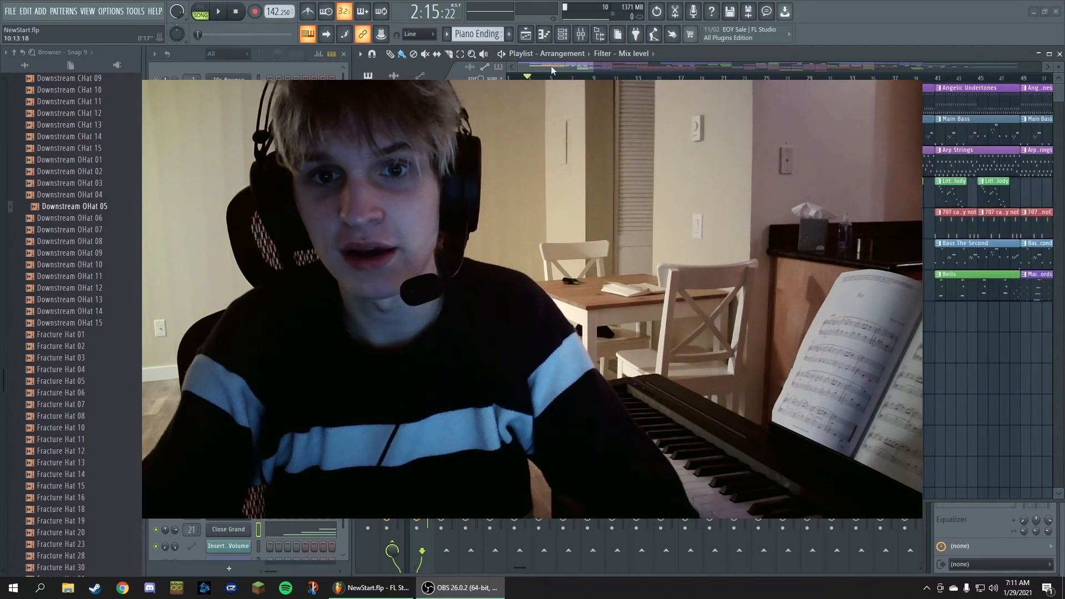
left_click(572, 67)
left_click(509, 77)
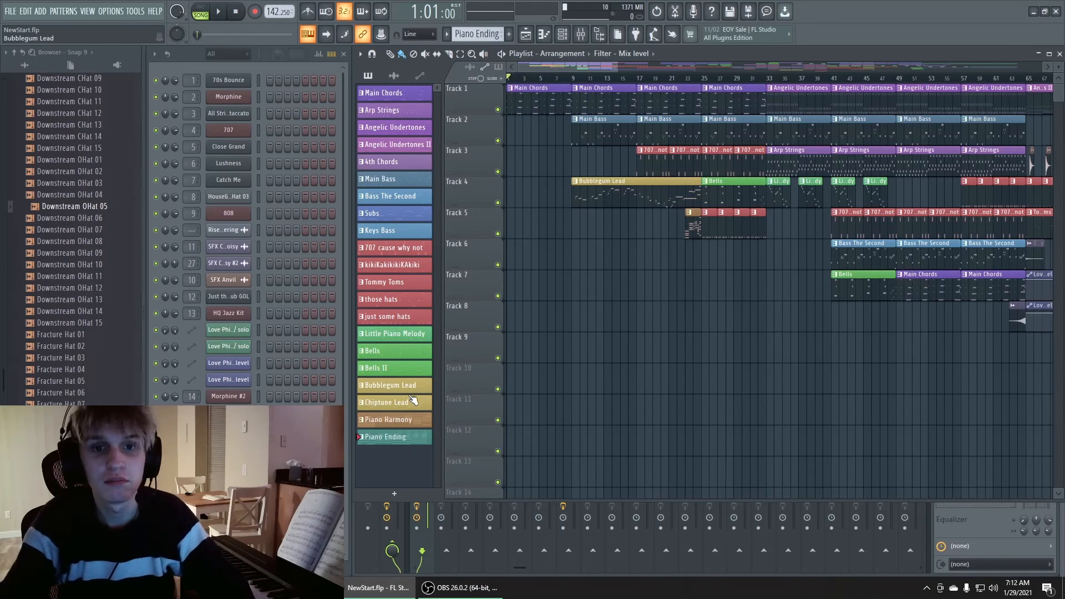
Select the Piano Ending pattern and play the opening of the song from bar 1
left_click(406, 424)
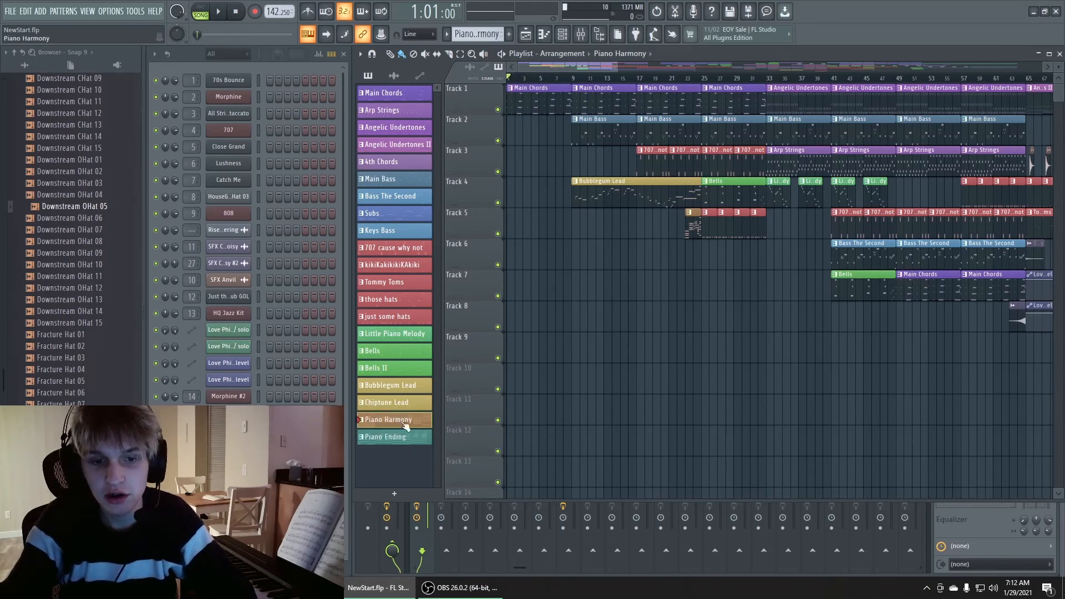
left_click(408, 437)
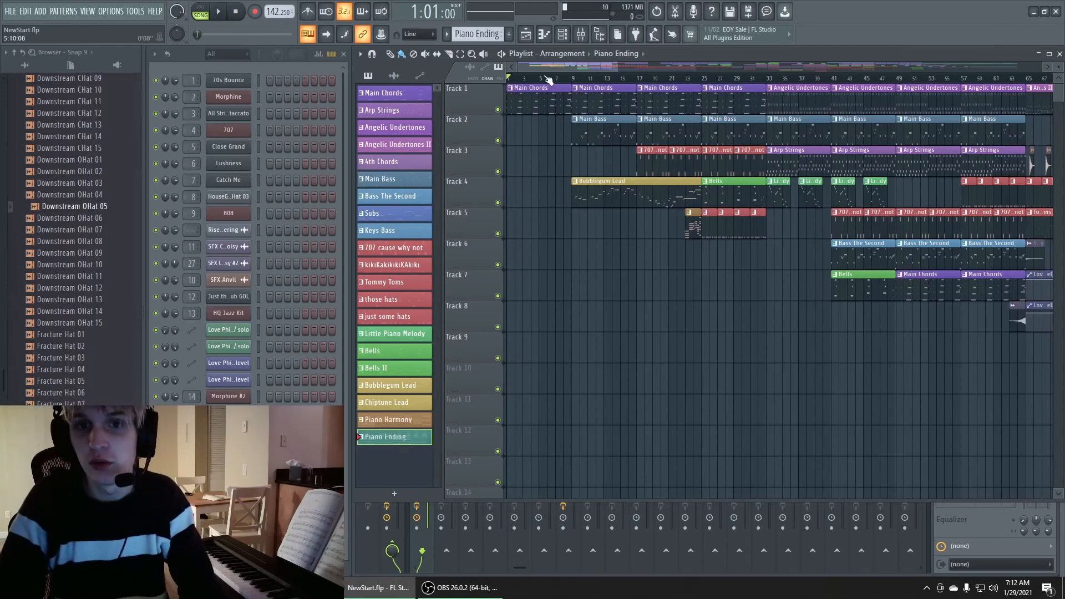
left_click(221, 16)
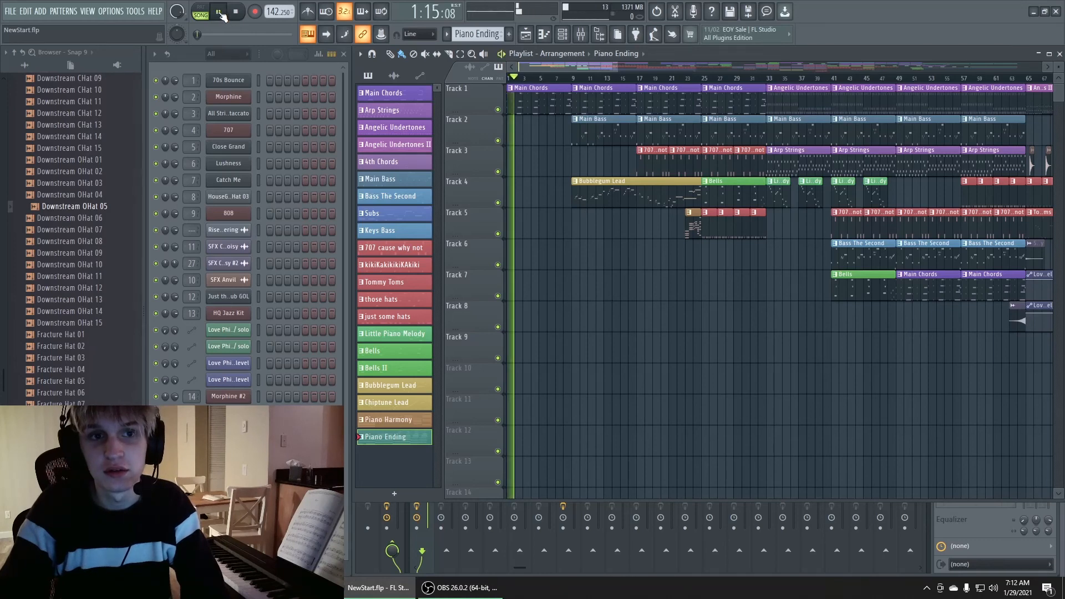
left_click(220, 13)
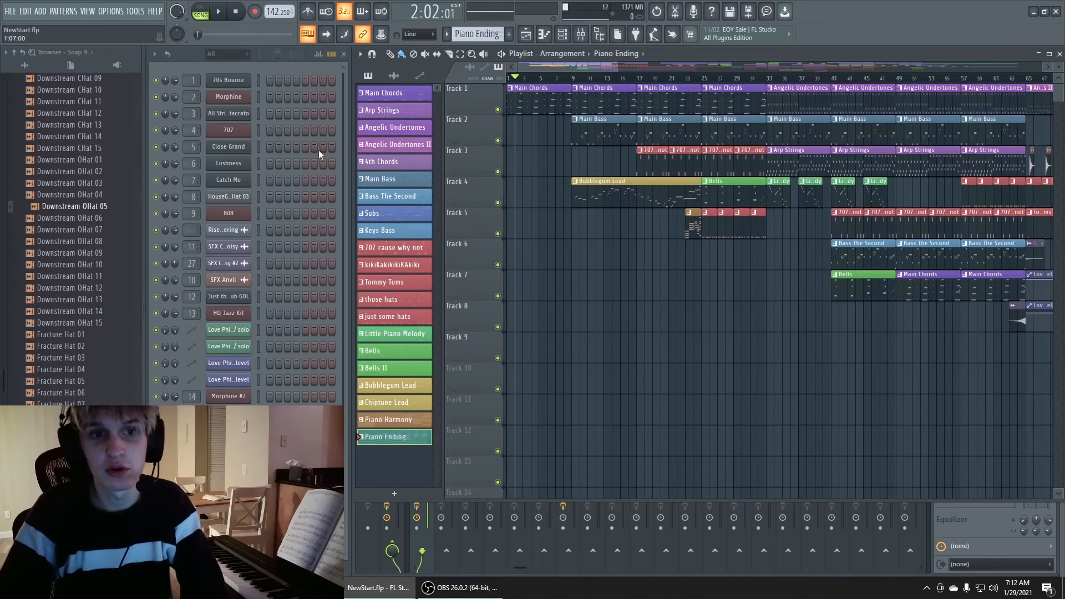
Show the 70s Bounce instrument's FLEX settings and open the Main Chords clip on Track 1 in the piano roll
left_click(247, 81)
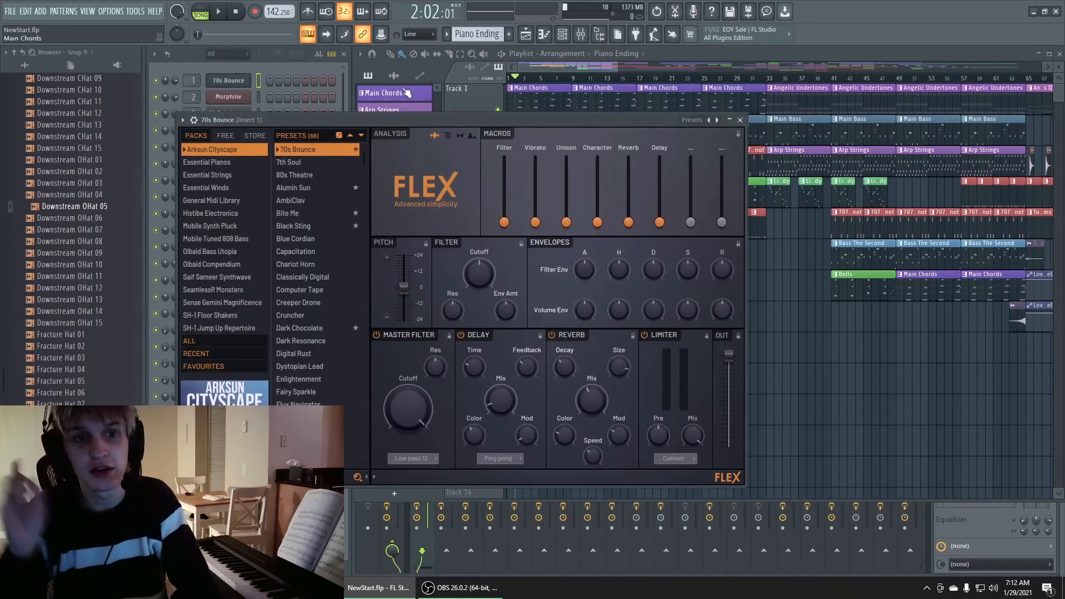
left_click_drag(323, 115, 336, 116)
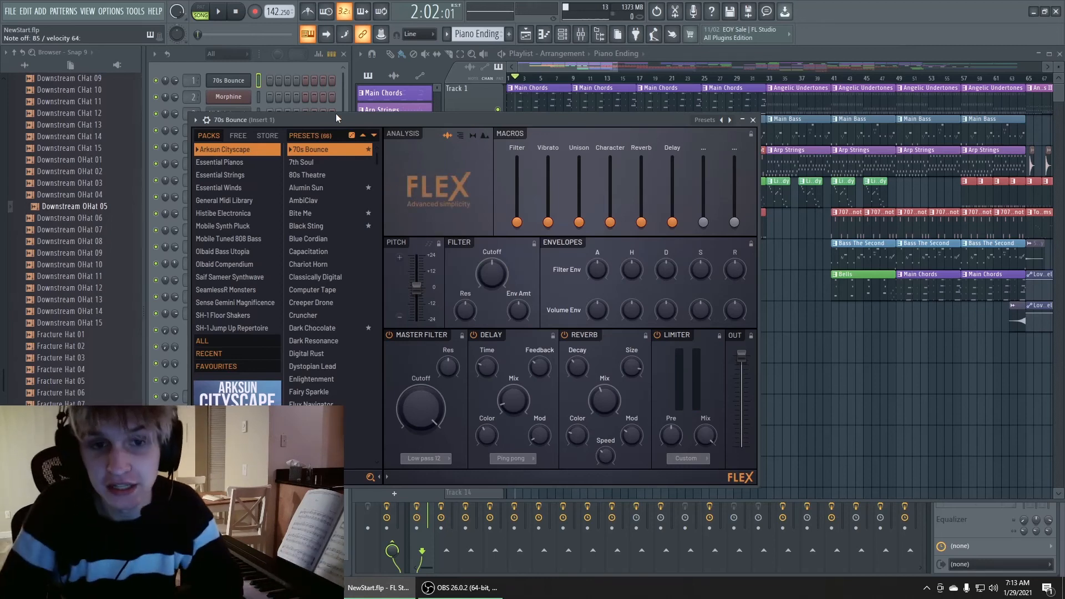
double_click(735, 101)
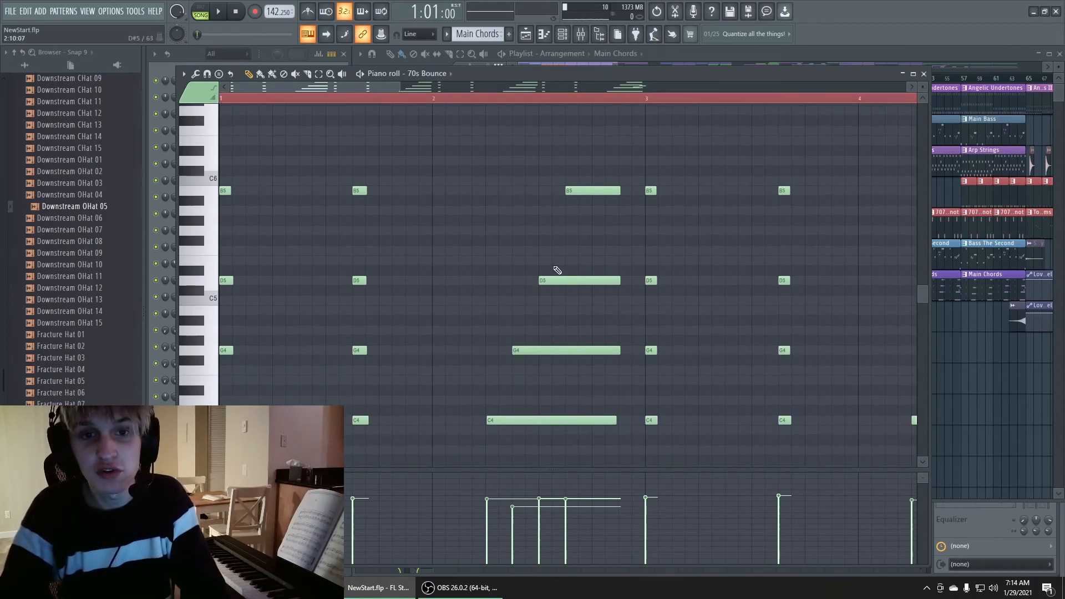
Play the Main Chords notes from bar 1 several times to listen to the chord rhythm, stopping after each pass
left_click(224, 12)
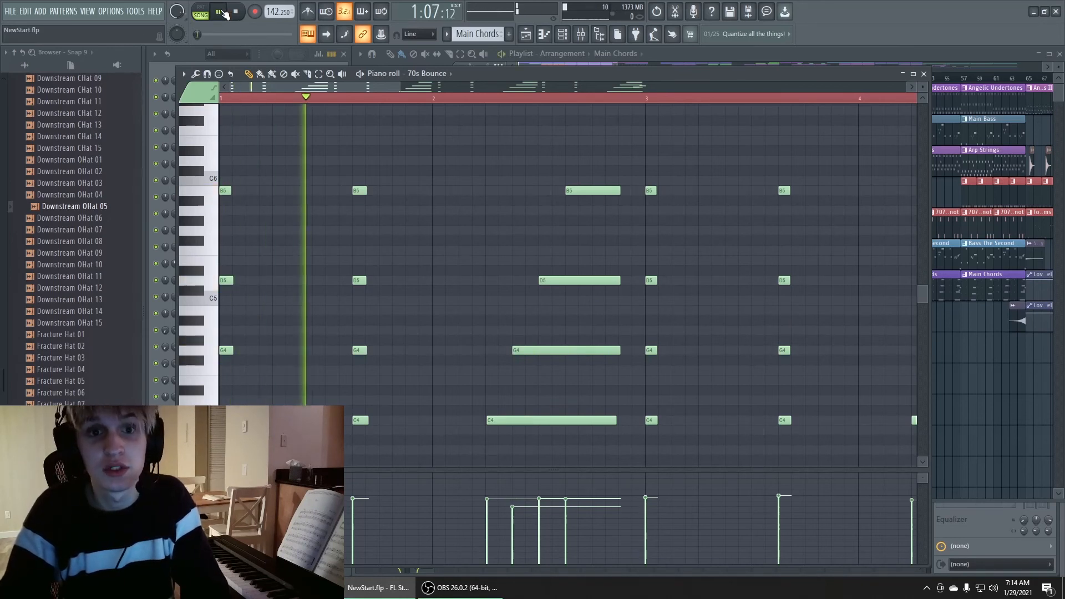
left_click(224, 13)
left_click(224, 13)
left_click(224, 13)
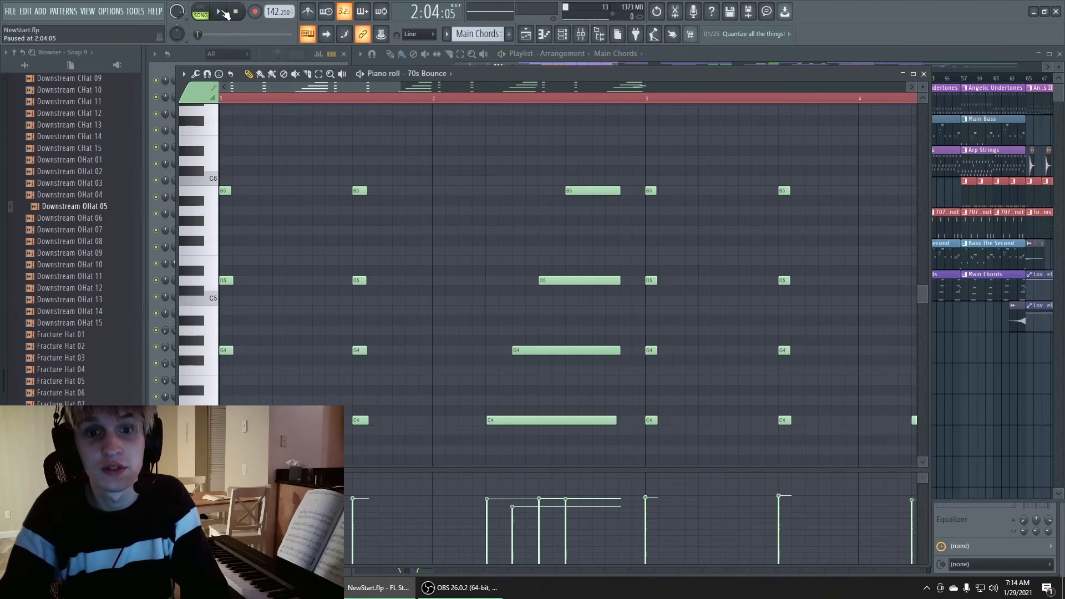
key("space")
key("space")
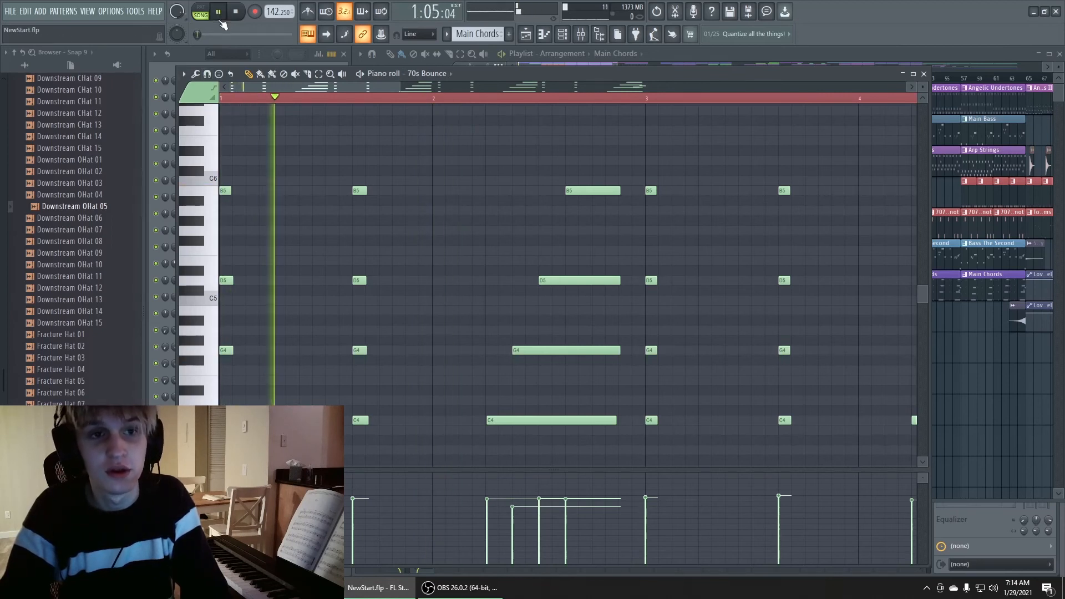
key("space")
key("space")
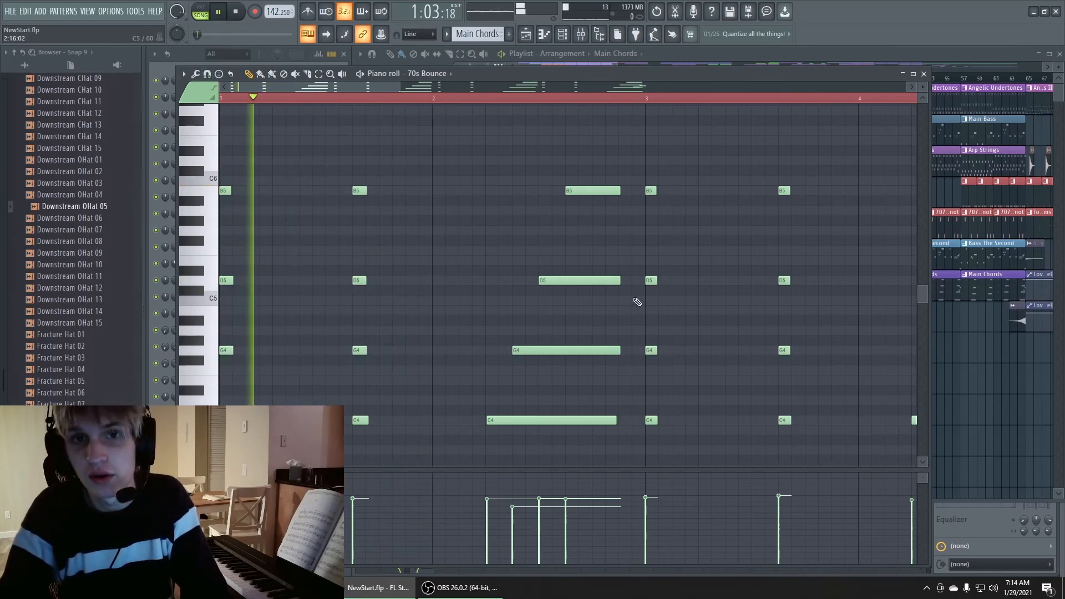
key("space")
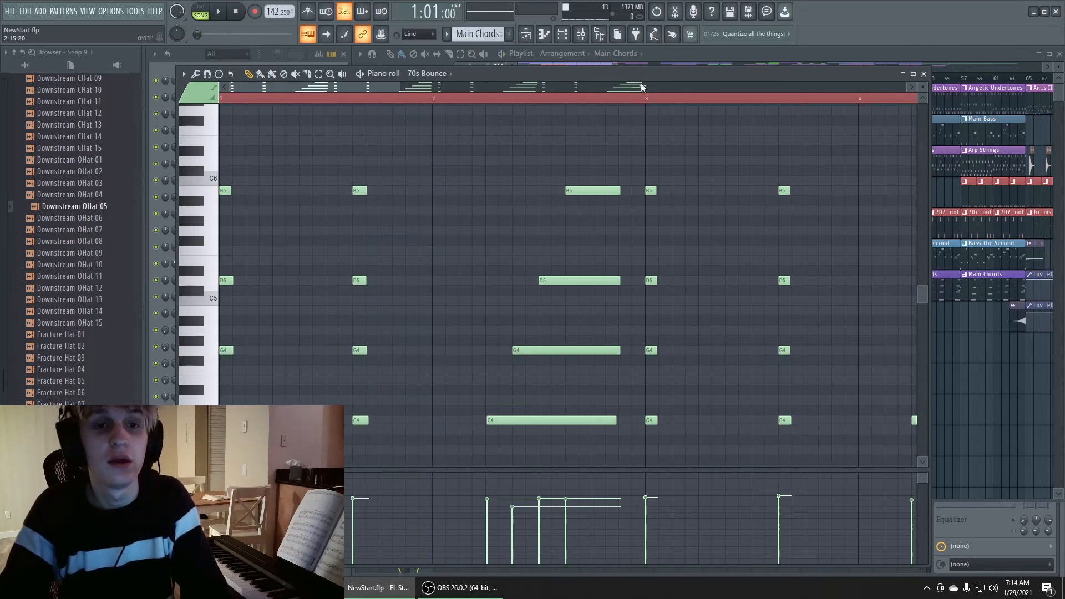
key("space")
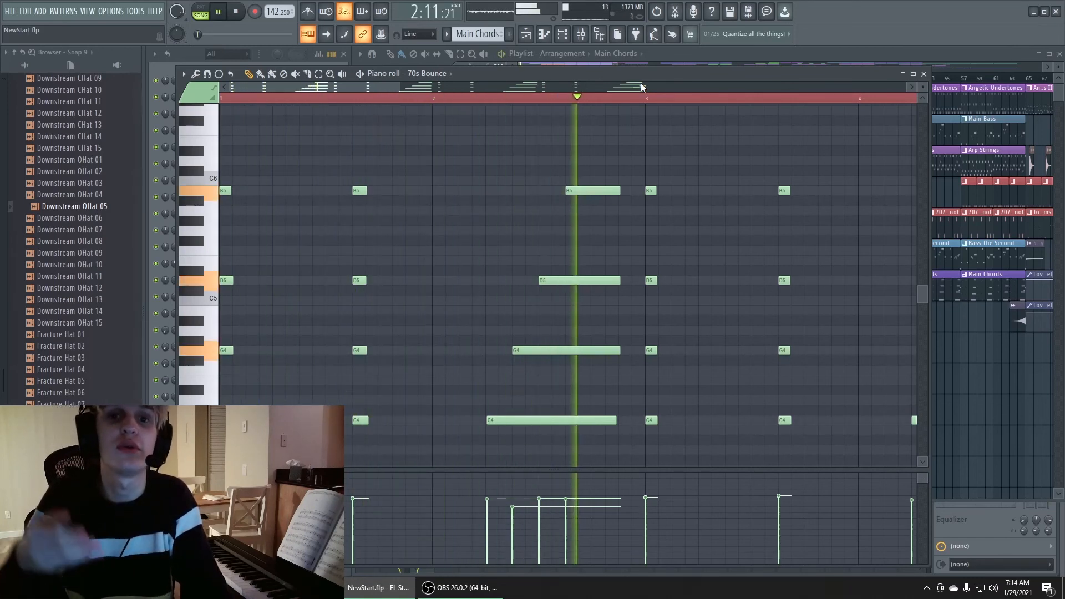
key("space")
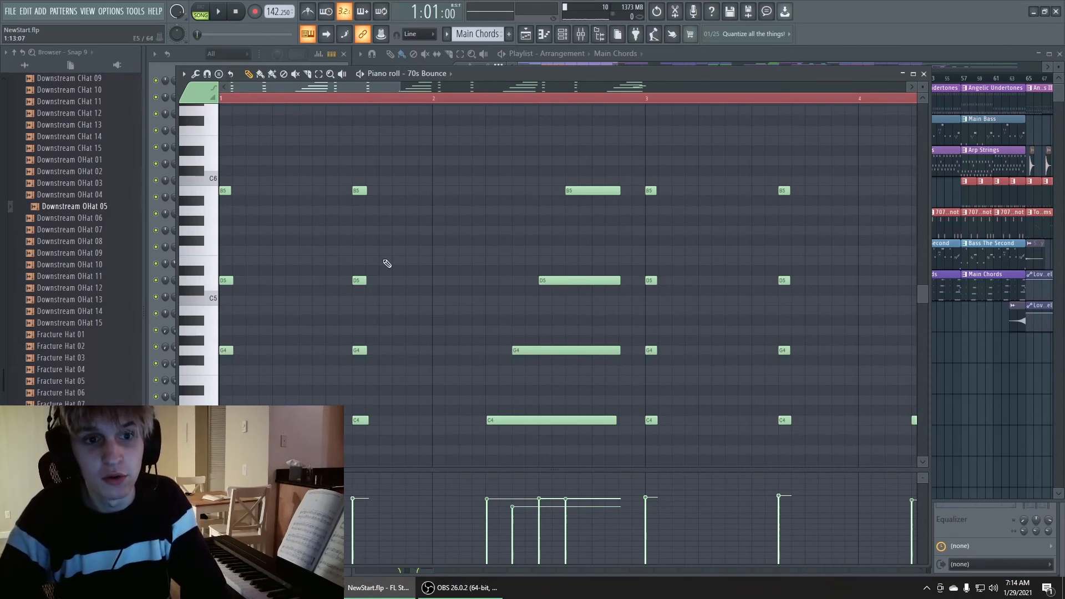
key("space")
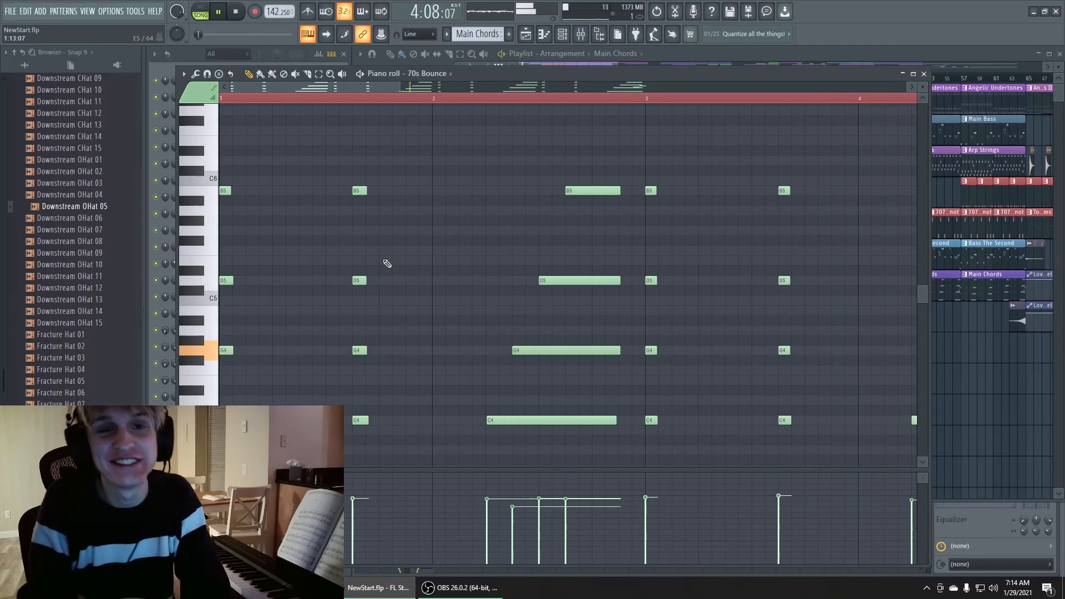
key("space")
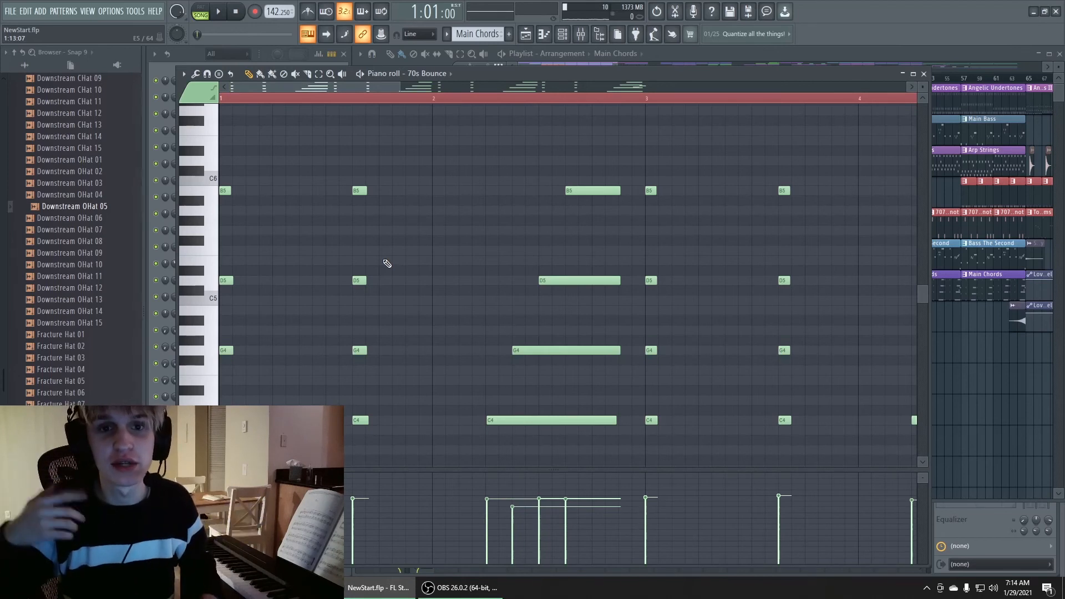
Set the playback position to bar 2 in the piano roll and play the chords from there
left_click(435, 99)
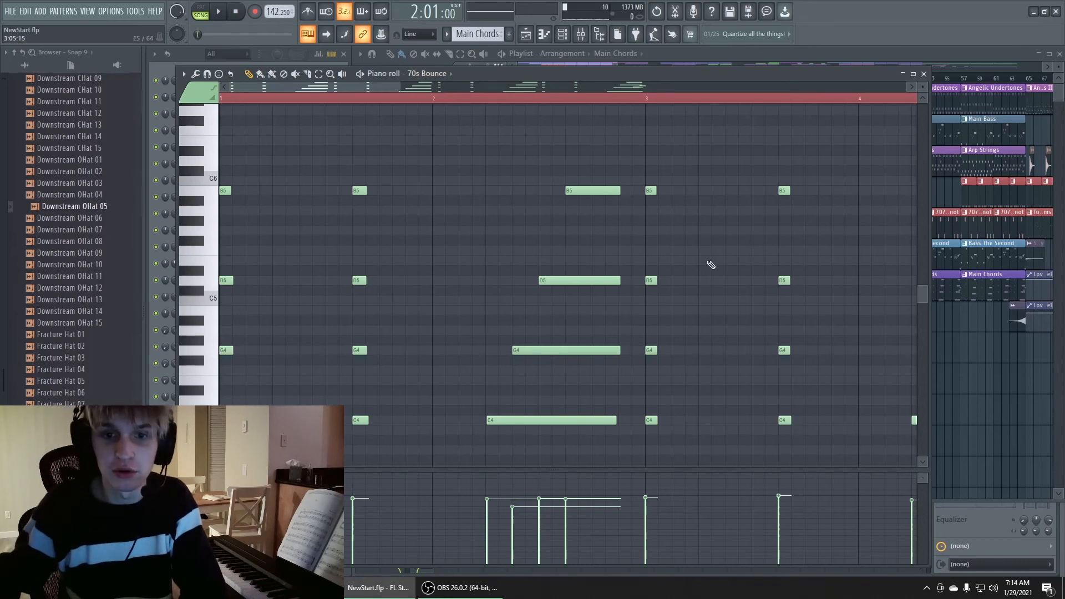
key("space")
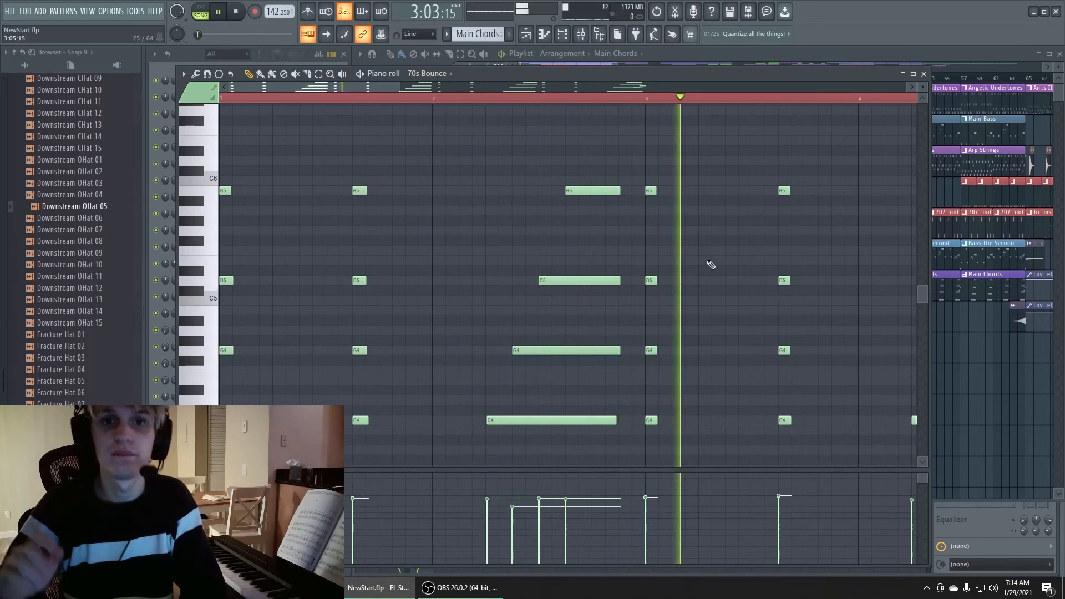
key("space")
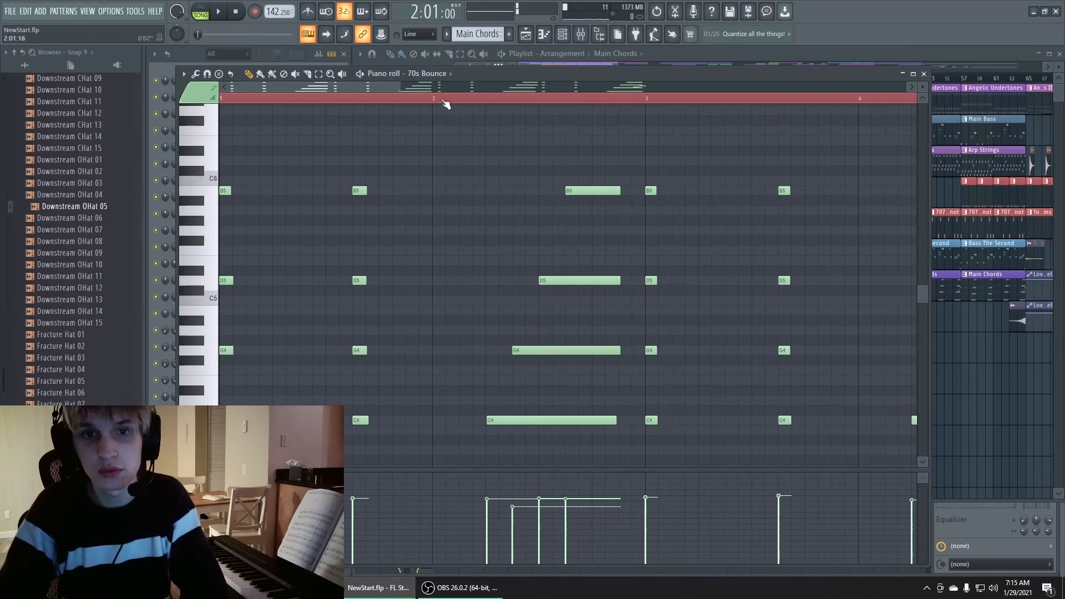
key("space")
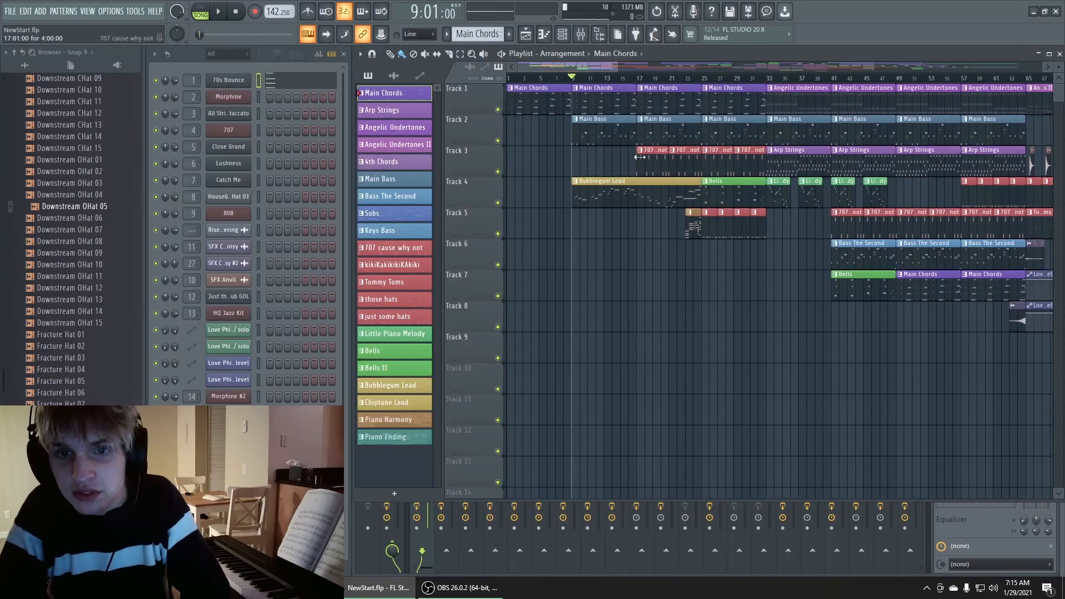
Solo Track 2, unmute Track 1, and play the Main Chords and Main Bass together from bar 9
right_click(498, 109)
right_click(498, 140)
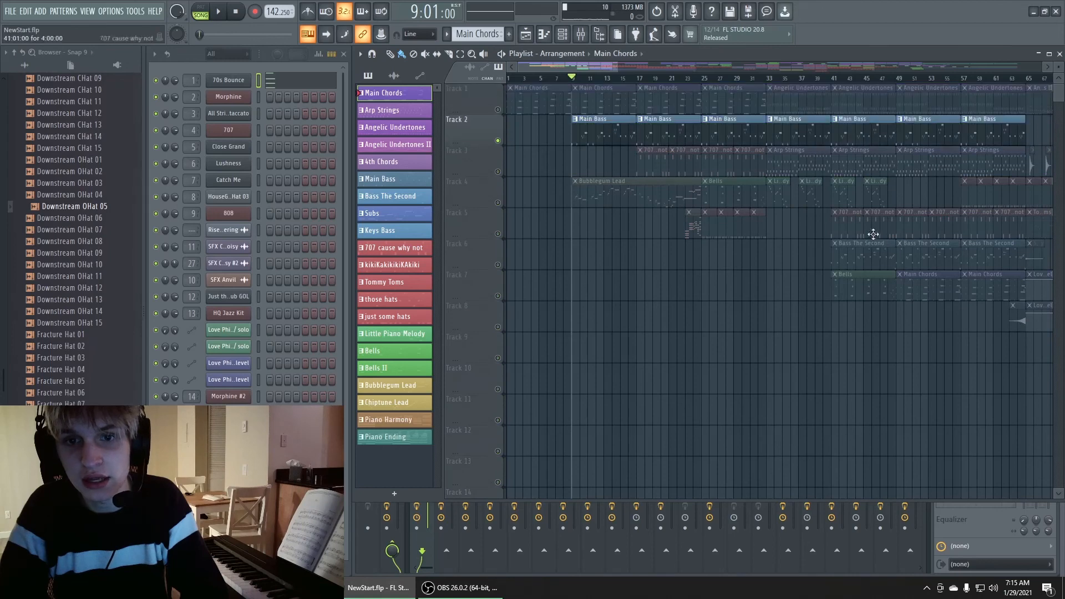
left_click(499, 111)
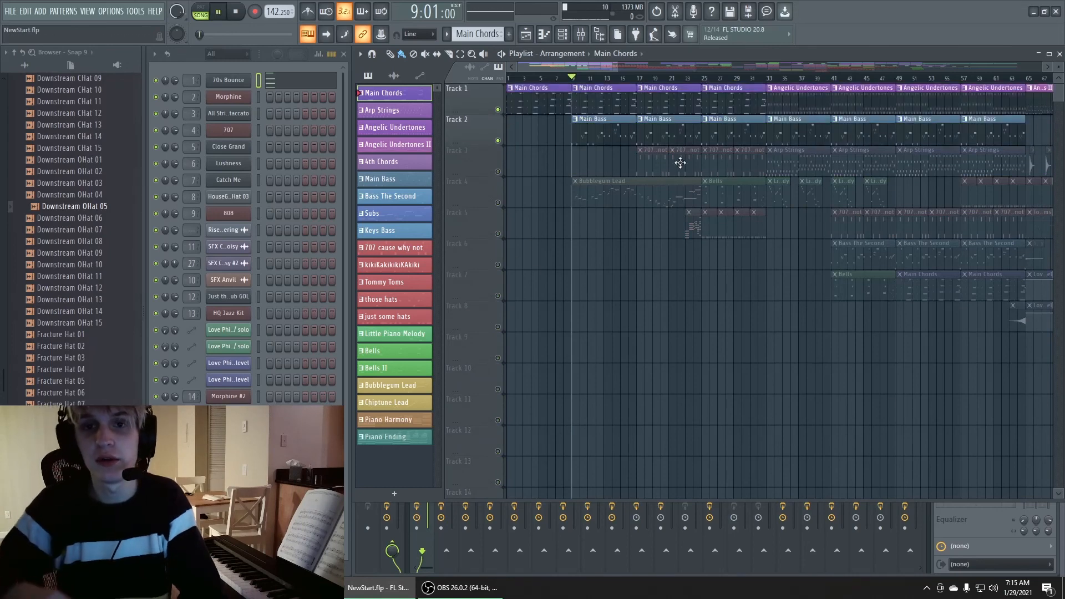
key("space")
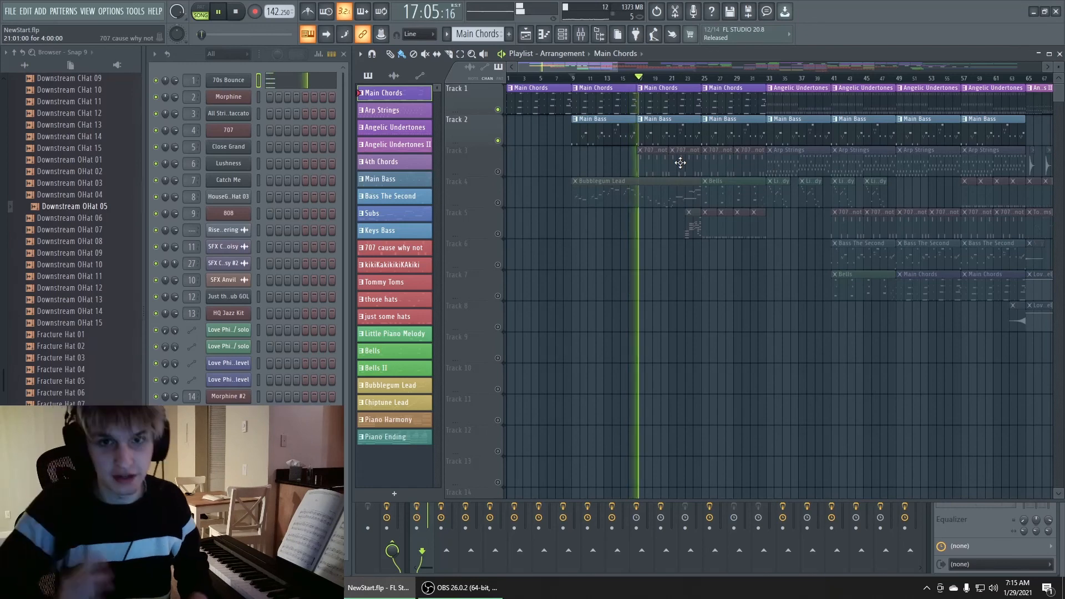
key("space")
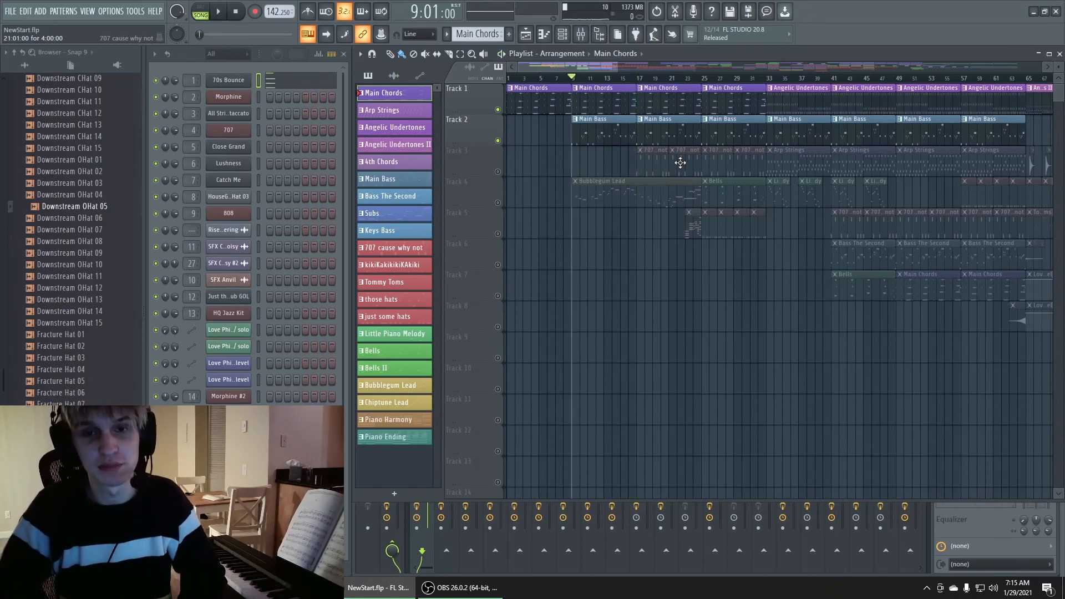
Select the Main Bass pattern from its Track 2 clip and play it with the chords from bar 9 again
left_click(609, 137)
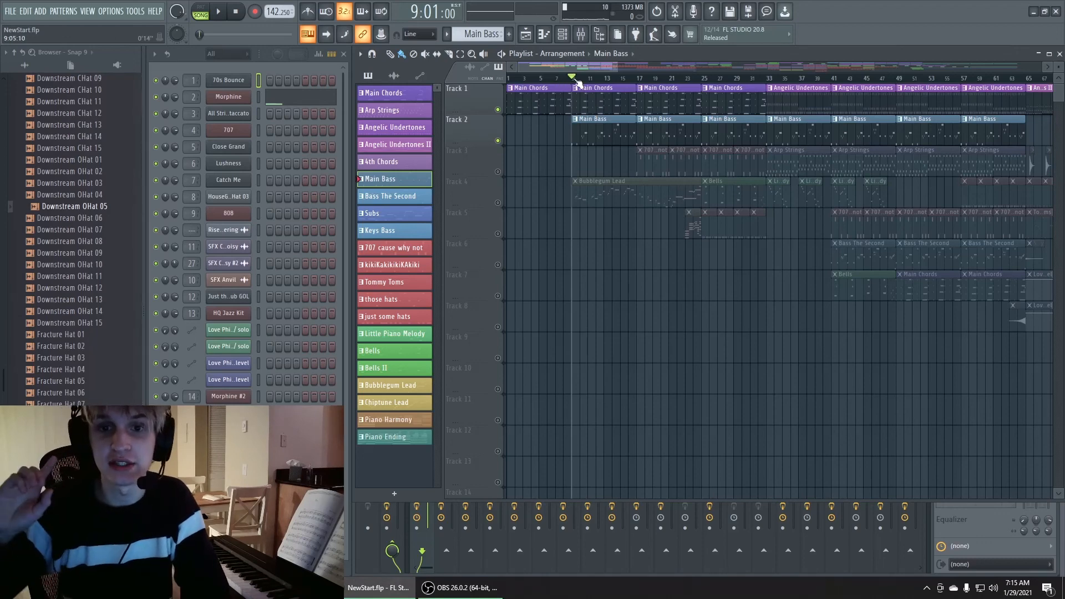
key("space")
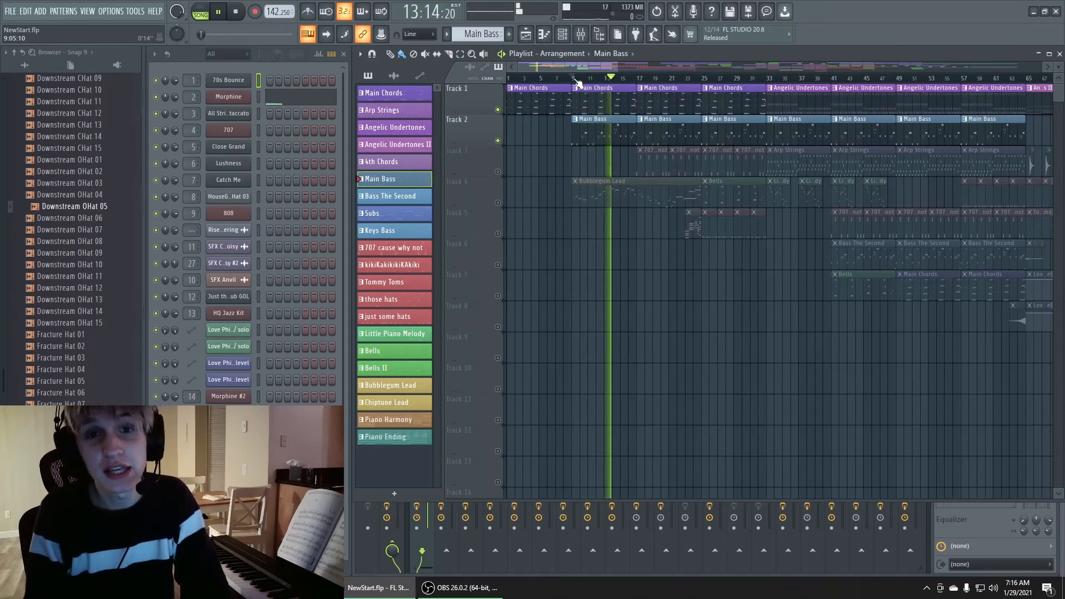
key("space")
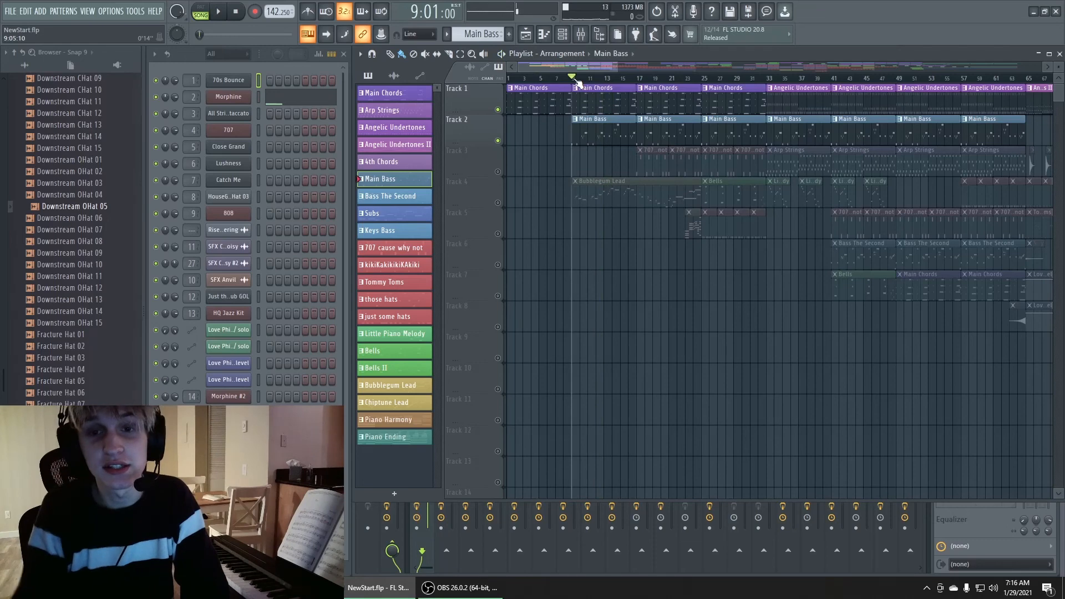
Move the playback position to bar 14 and play the chords and bass from there
left_click(613, 81)
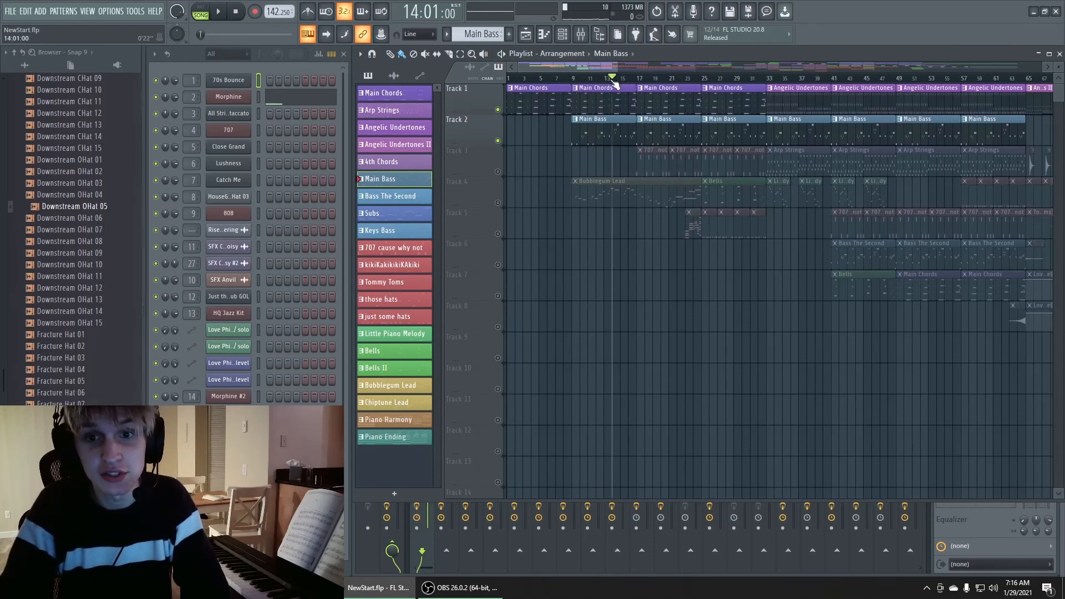
key("space")
key("space")
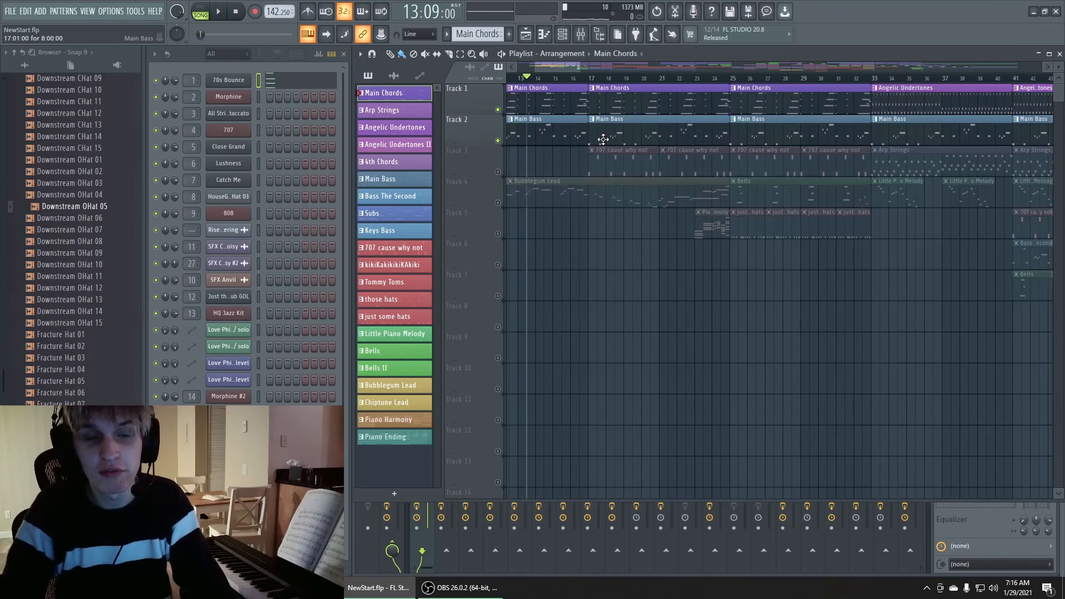
Open the 70s Bounce instrument for review, close it, and return the playback position to bar 9
left_click(219, 85)
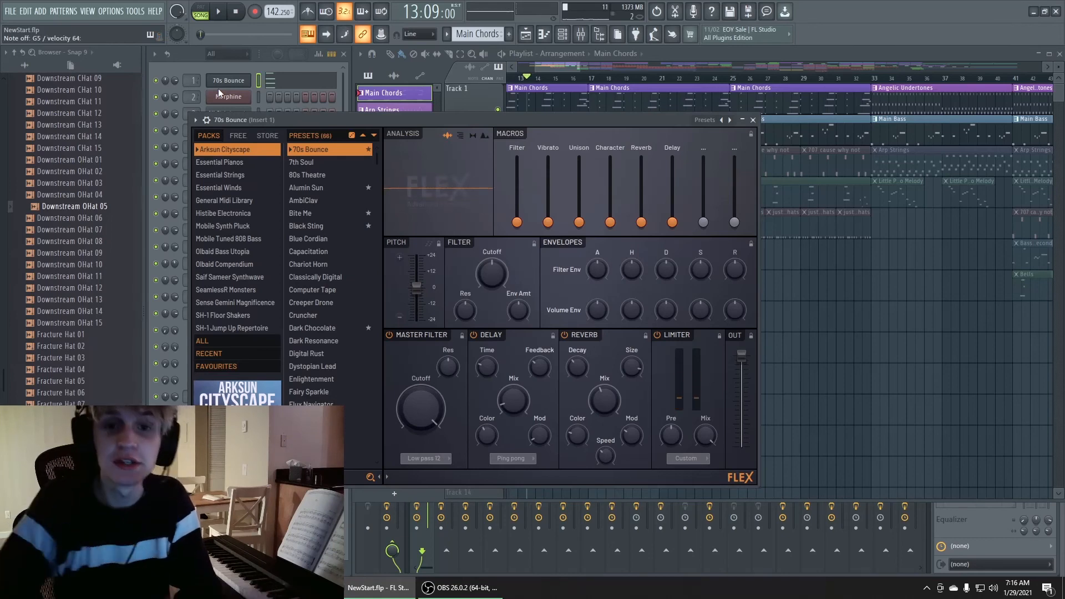
left_click(753, 120)
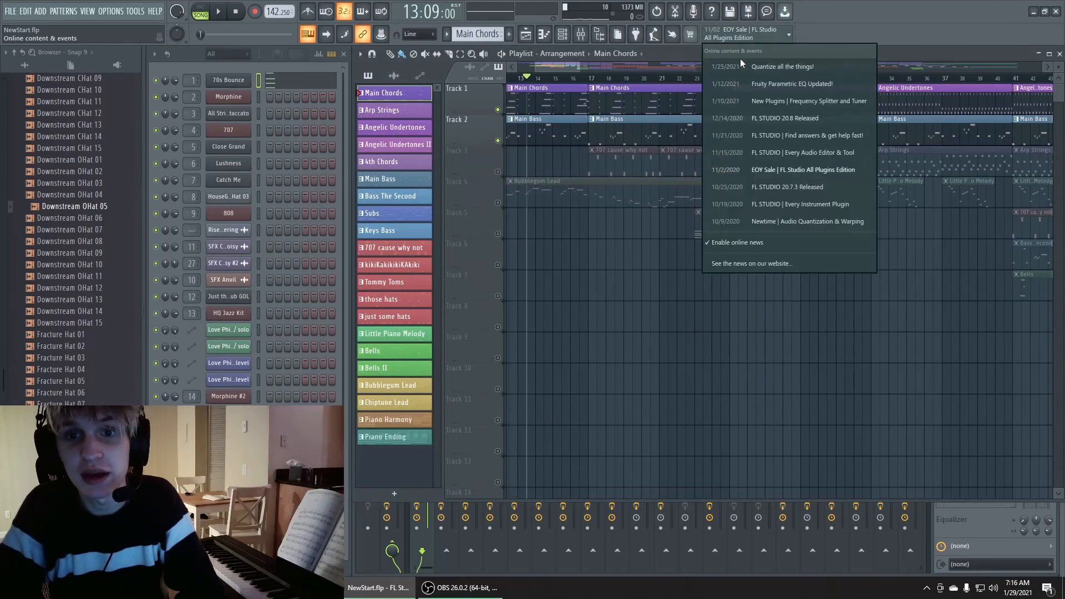
left_click_drag(558, 68, 538, 64)
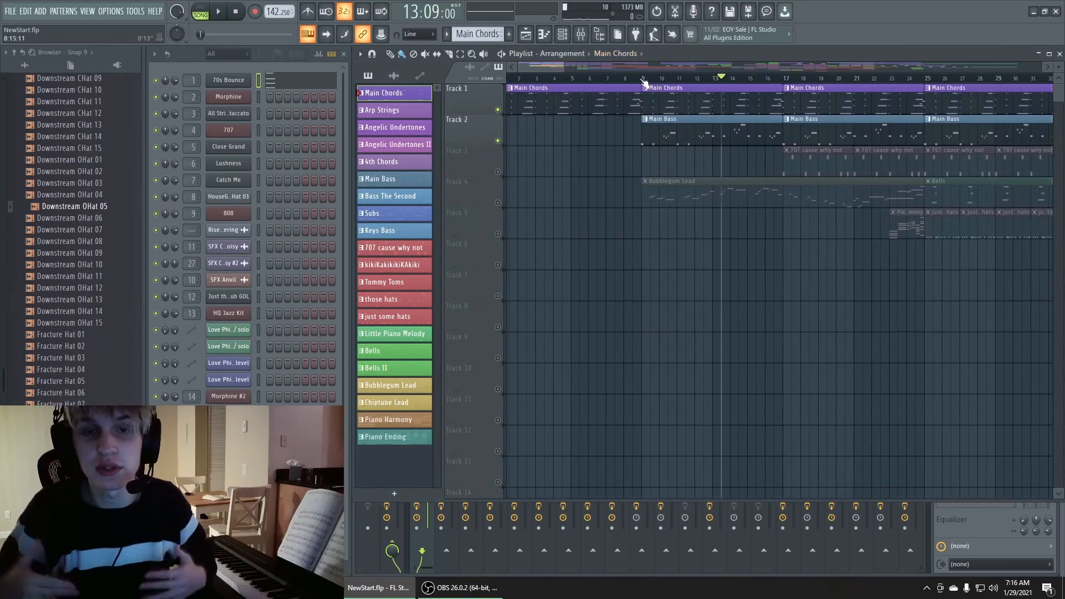
left_click(642, 78)
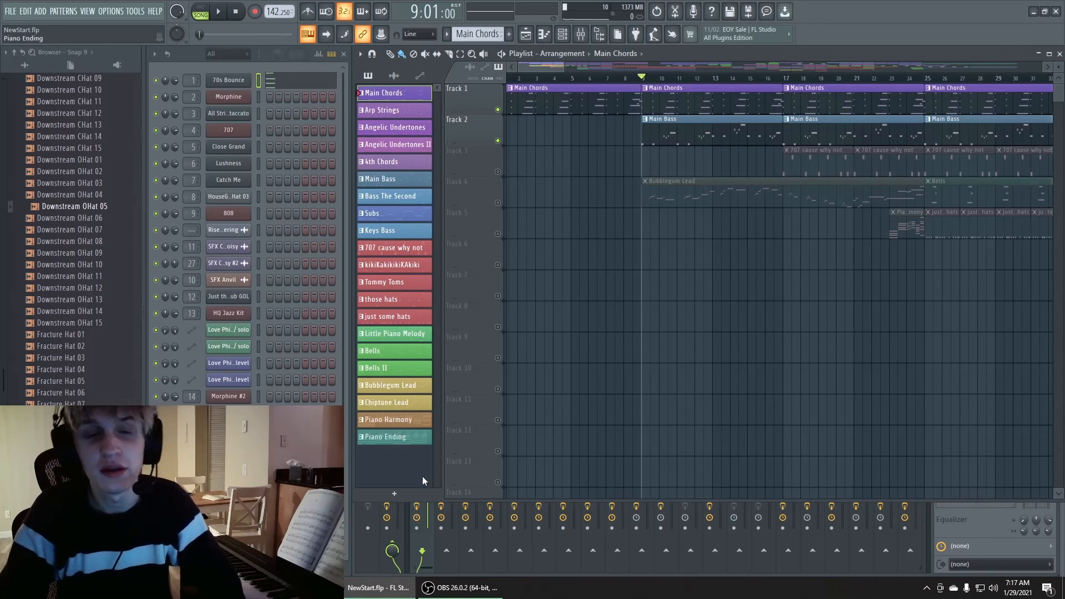
Play the Main Chords and Main Bass together from bar 9, and turn all muted playlist tracks back on
left_click(220, 15)
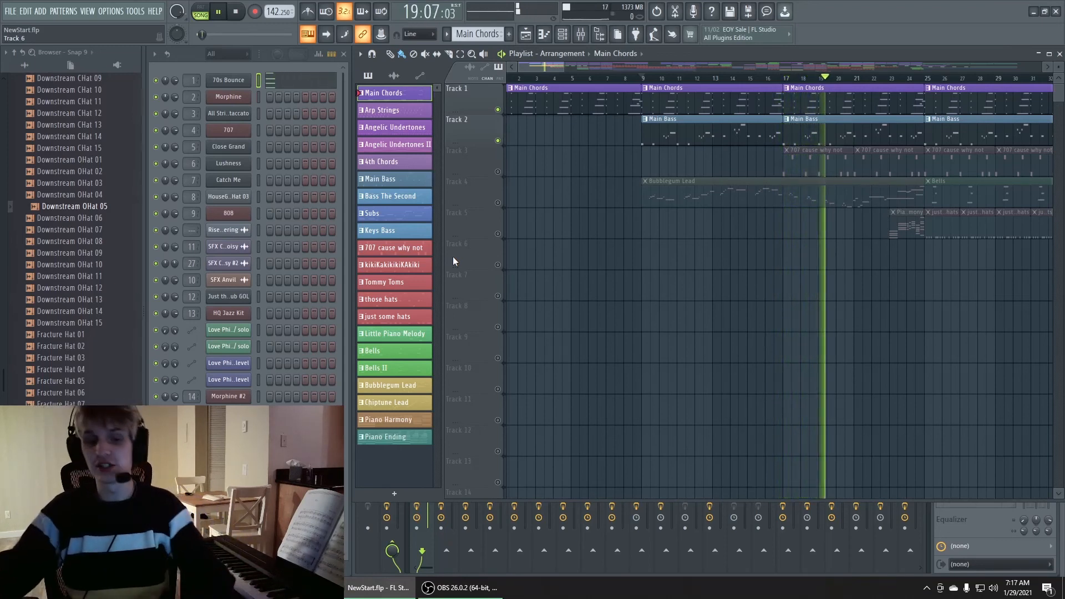
key("space")
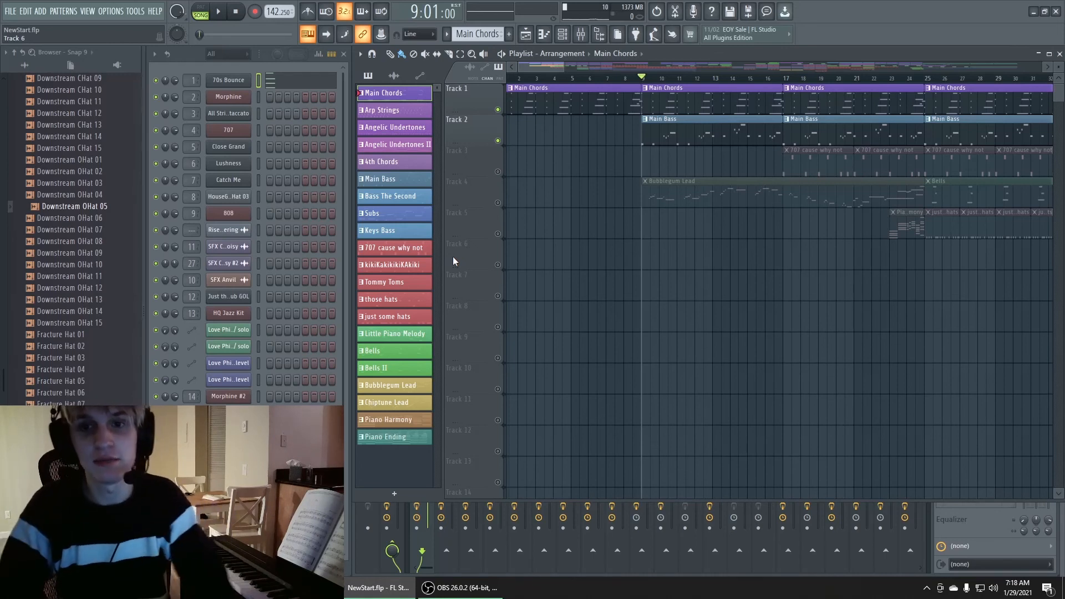
left_click(498, 141)
left_click(498, 141)
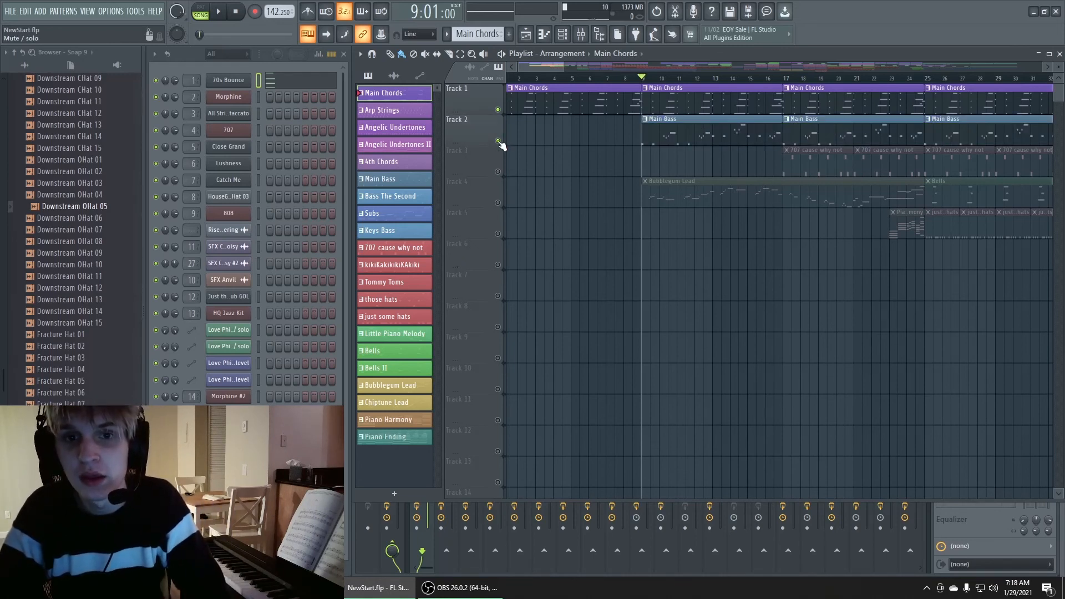
right_click(498, 141)
right_click(498, 141)
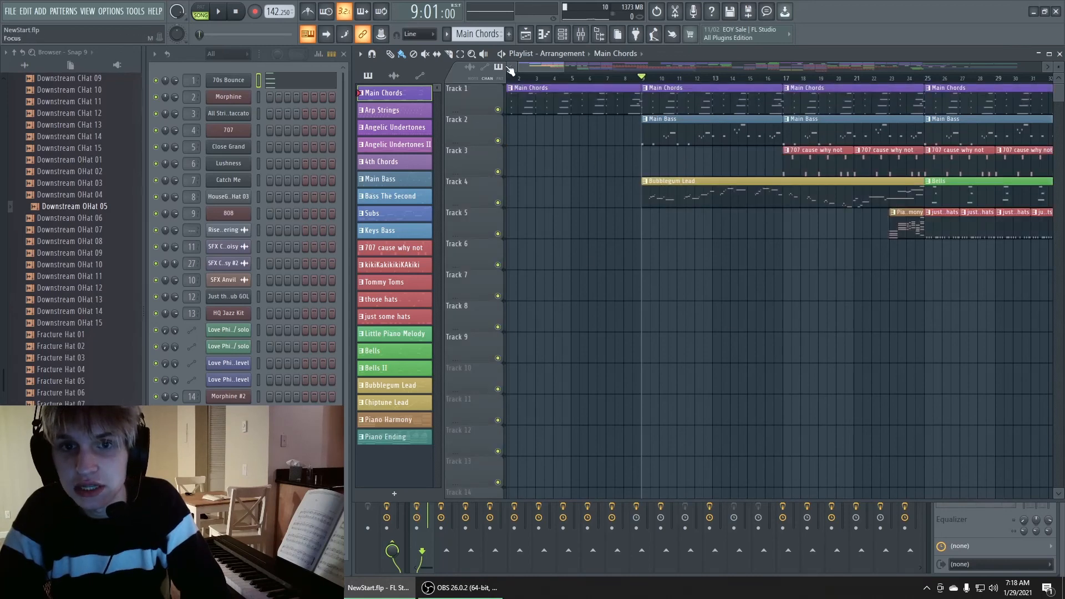
Open the Bubblegum Lead clip in the piano roll and examine the opening phrases of its melody
left_click_drag(537, 67, 540, 68)
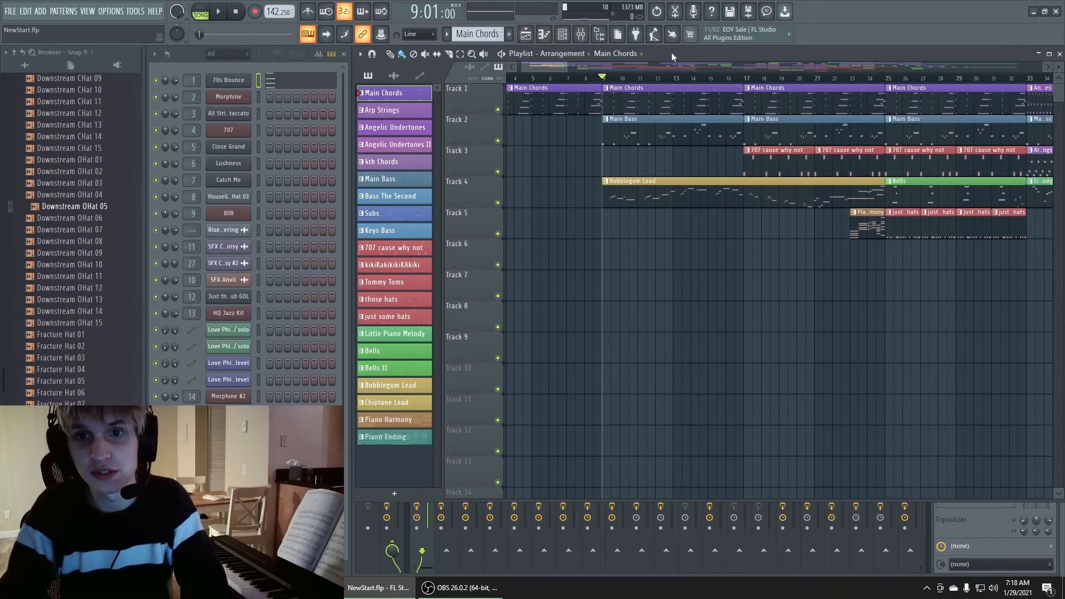
left_click_drag(548, 69, 551, 69)
double_click(590, 190)
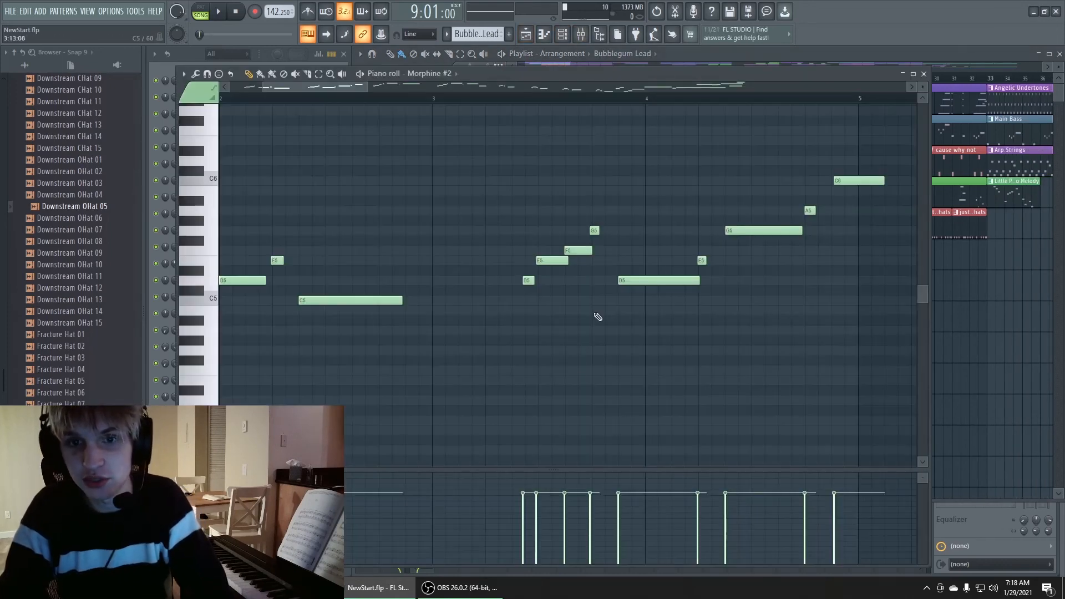
scroll(568, 283, "down", 5)
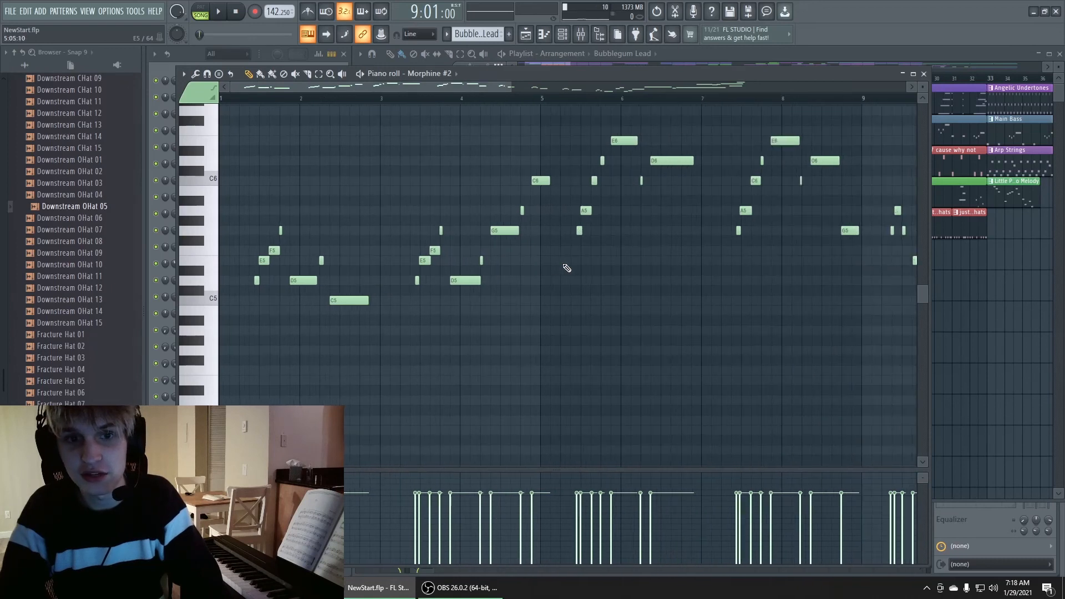
scroll(577, 287, "up", 3)
scroll(575, 283, "up", 3)
mouse_move(318, 88)
left_mouse_down()
mouse_move(322, 117)
mouse_move(309, 105)
left_mouse_up()
scroll(318, 197, "down", 5)
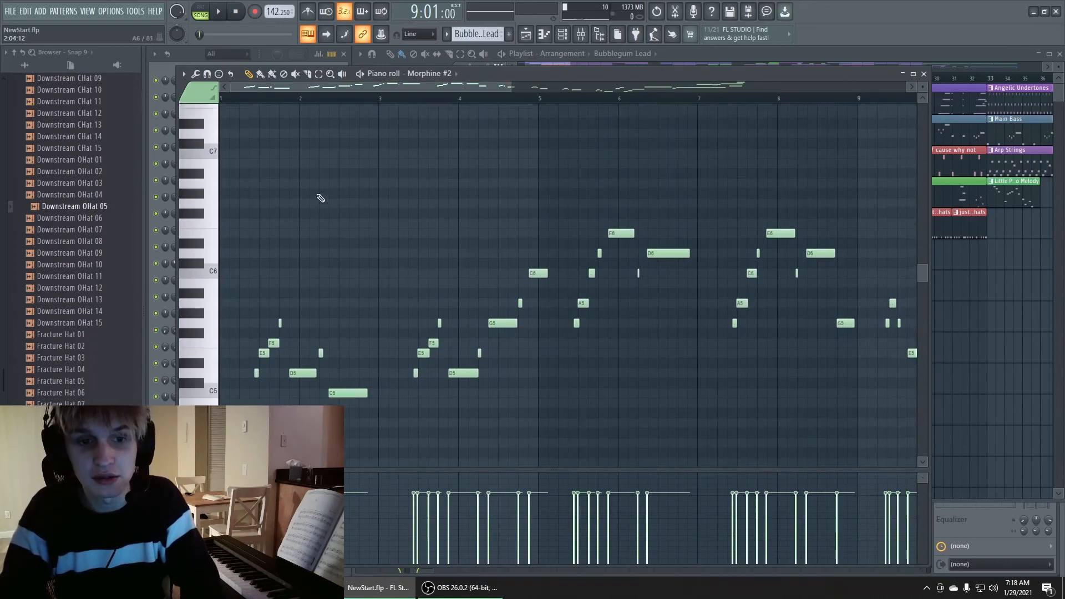
Play the Bubblegum Lead from song bar 9 while opening and closing the Morphine #2 instrument for review
key("space")
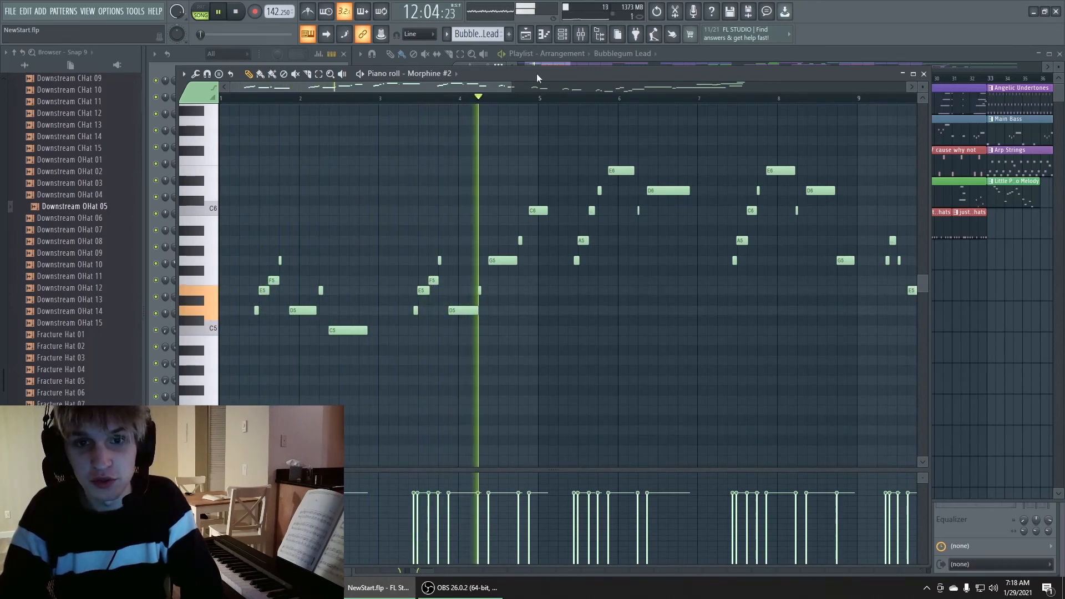
left_click_drag(537, 73, 619, 66)
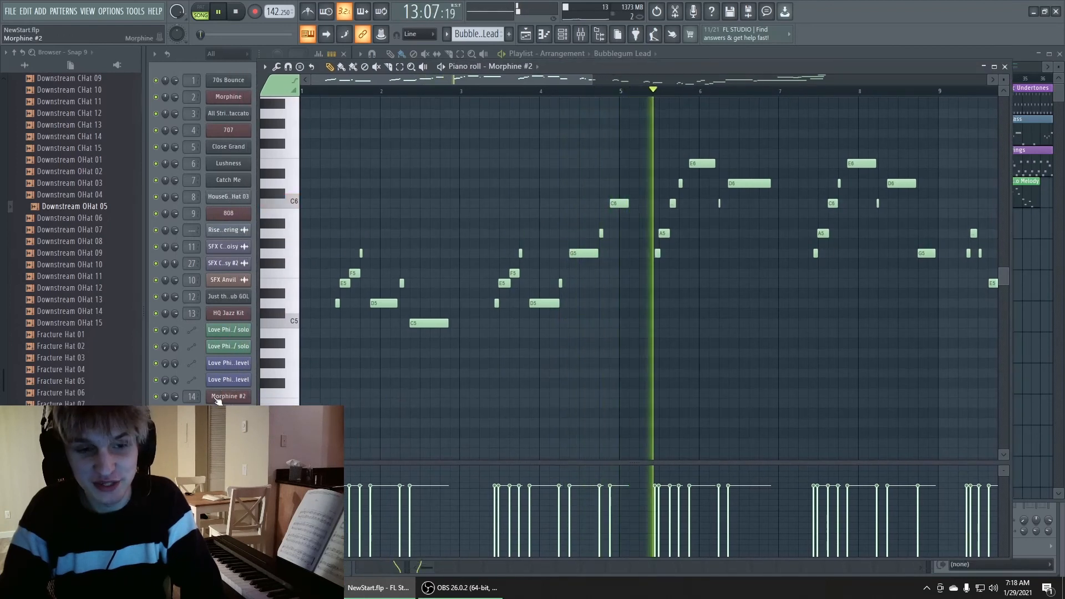
left_click(228, 396)
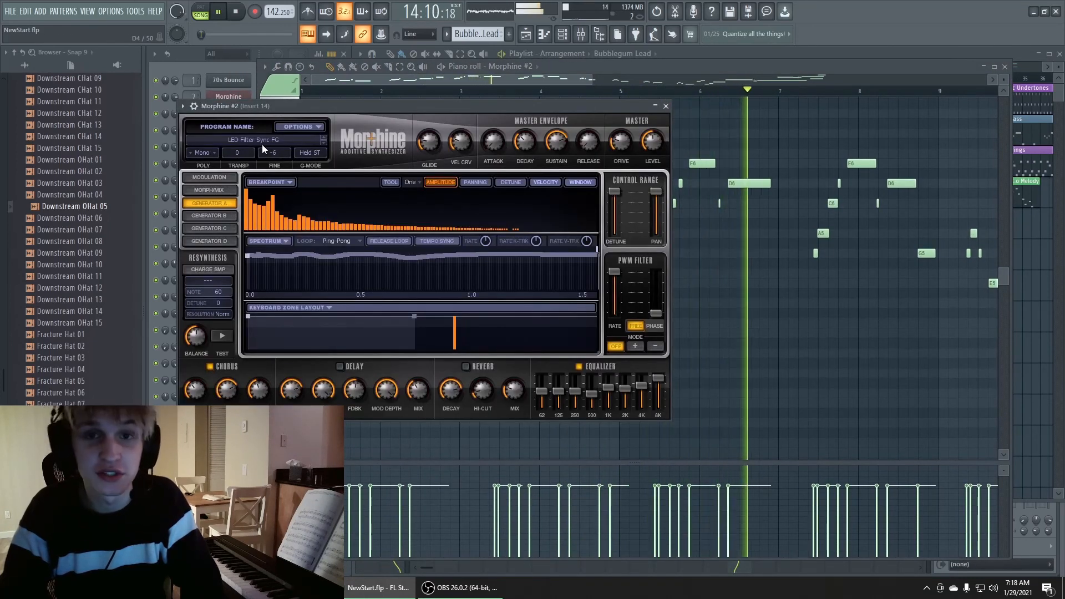
left_click(666, 106)
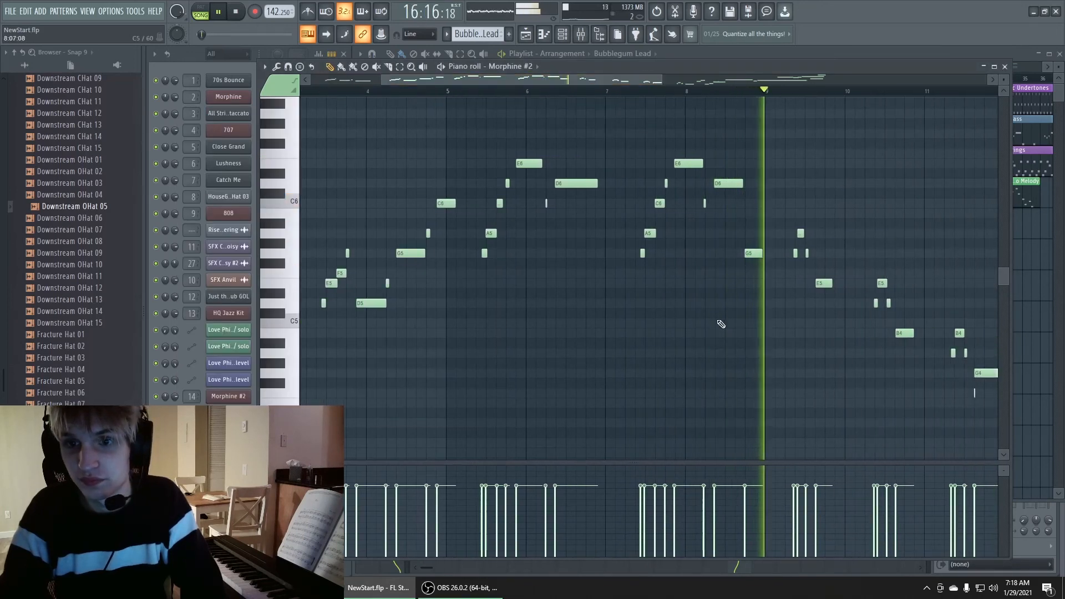
key("space")
Move the playback position to bar 5 of the Bubblegum Lead pattern and play the phrase from there
left_click_drag(490, 80, 337, 74)
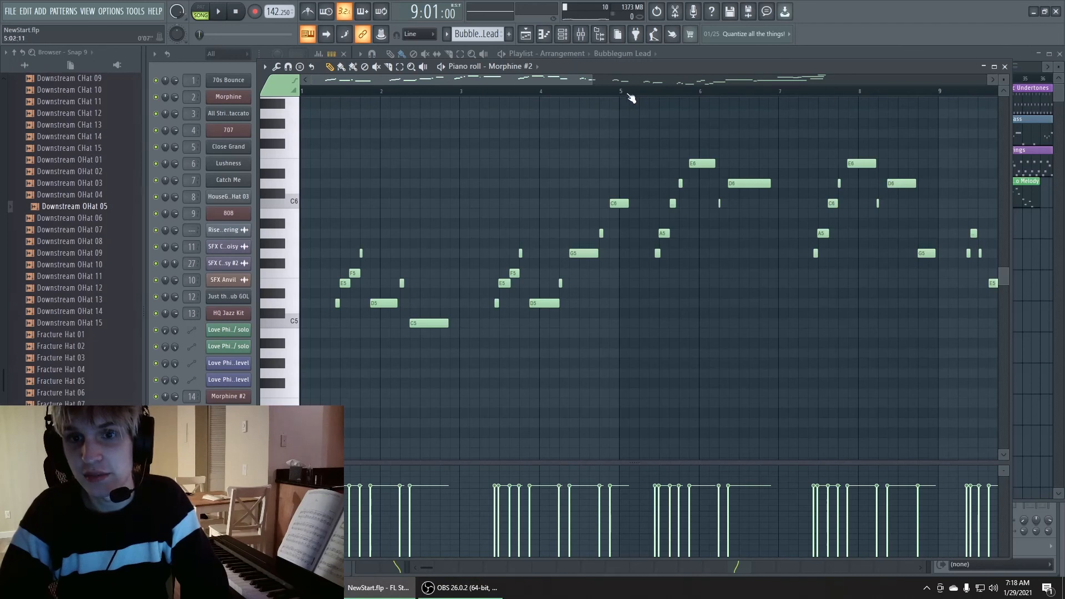
left_click(628, 96)
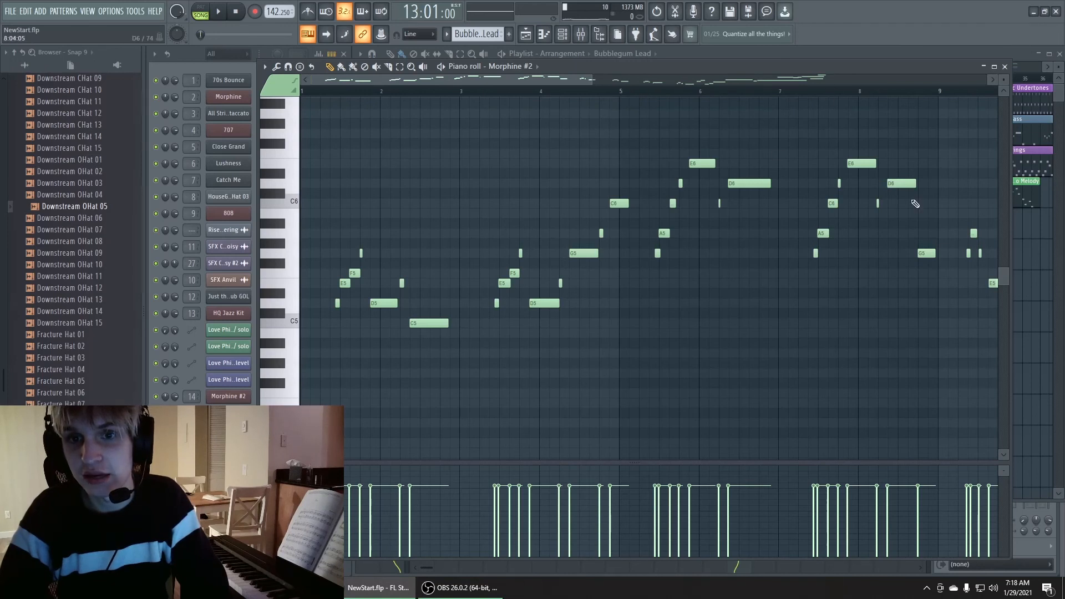
key("space")
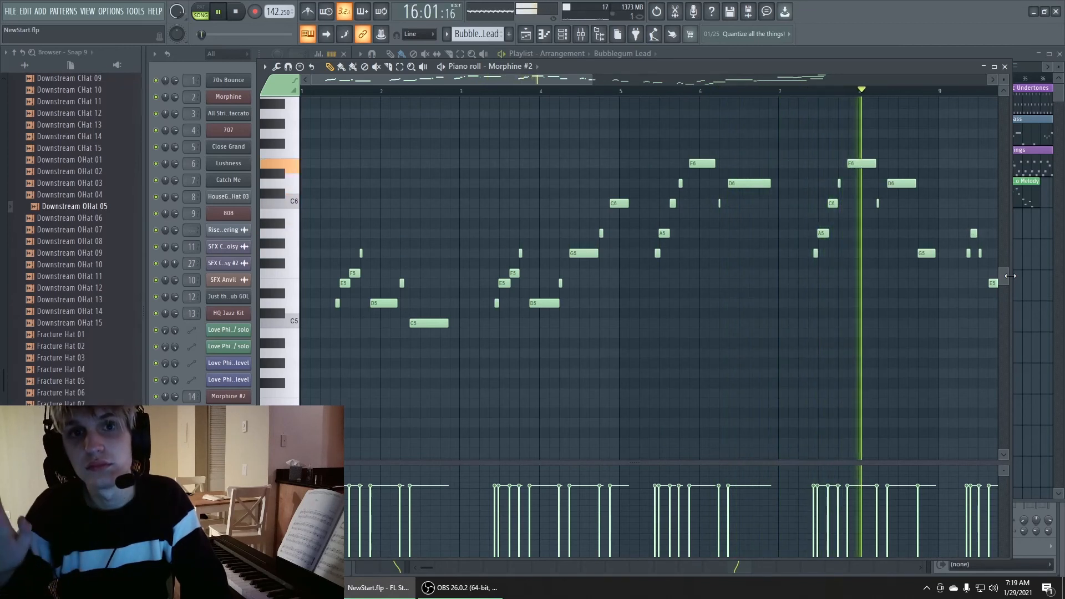
key("space")
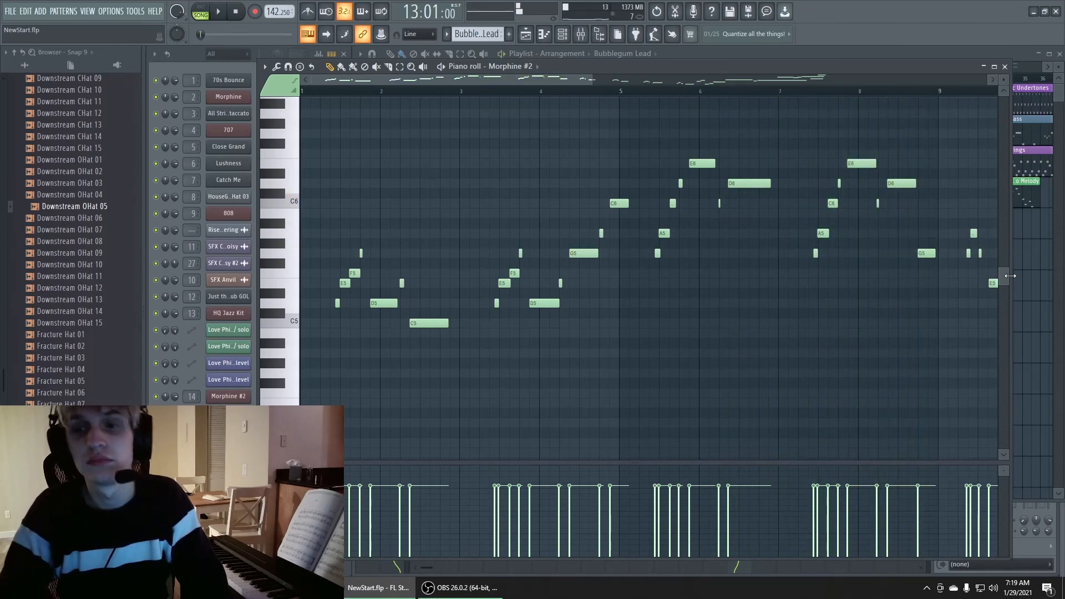
Move the playback position to bar 9 of the Bubblegum Lead pattern and play the descending phrase
left_click_drag(585, 81, 713, 92)
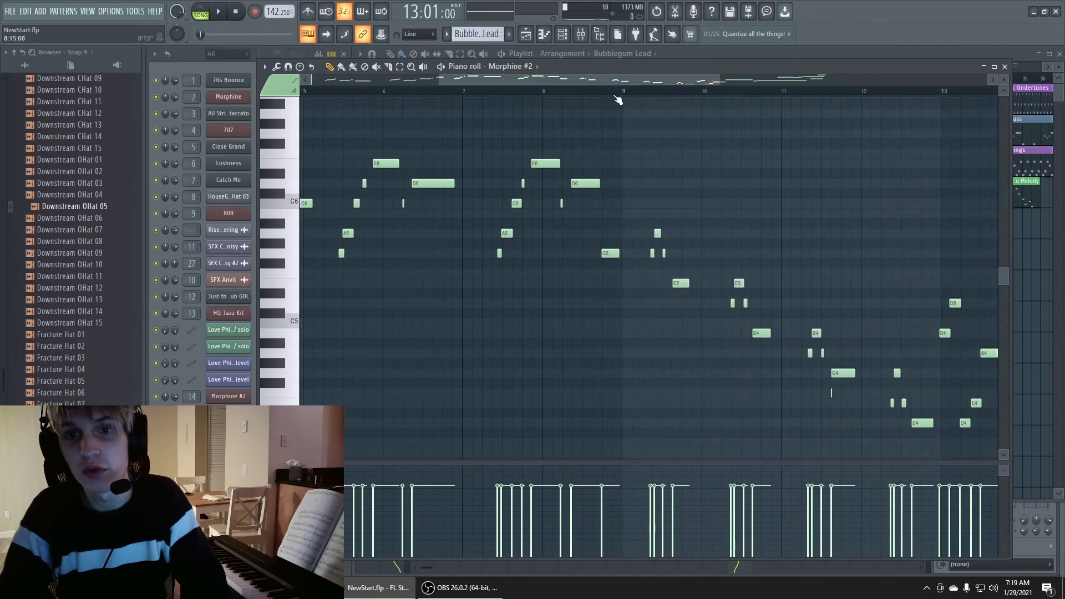
left_click(624, 93)
left_click_drag(627, 81, 719, 87)
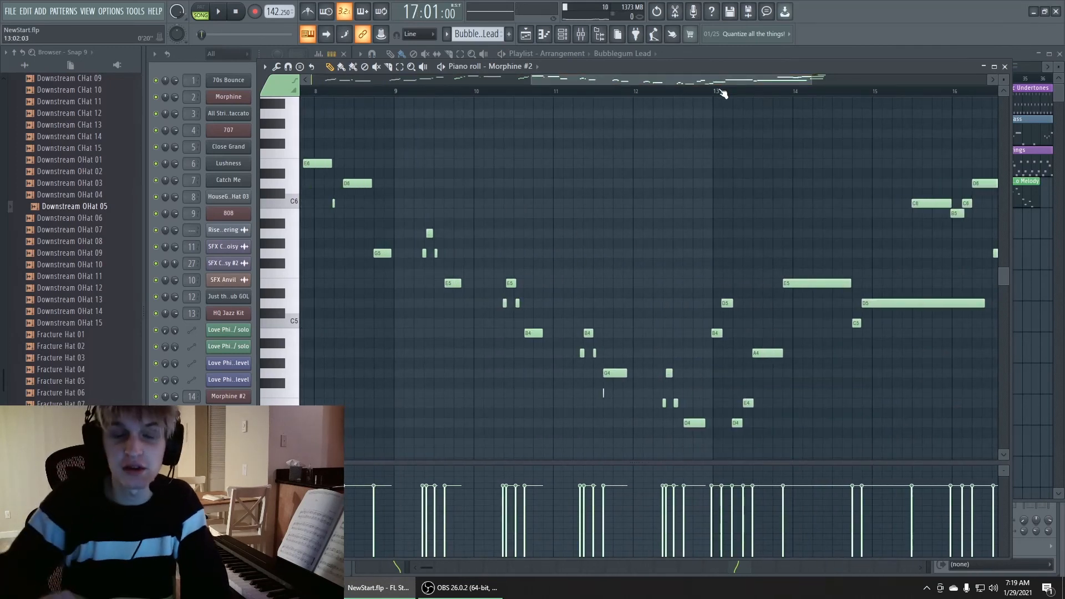
key("space")
key("space")
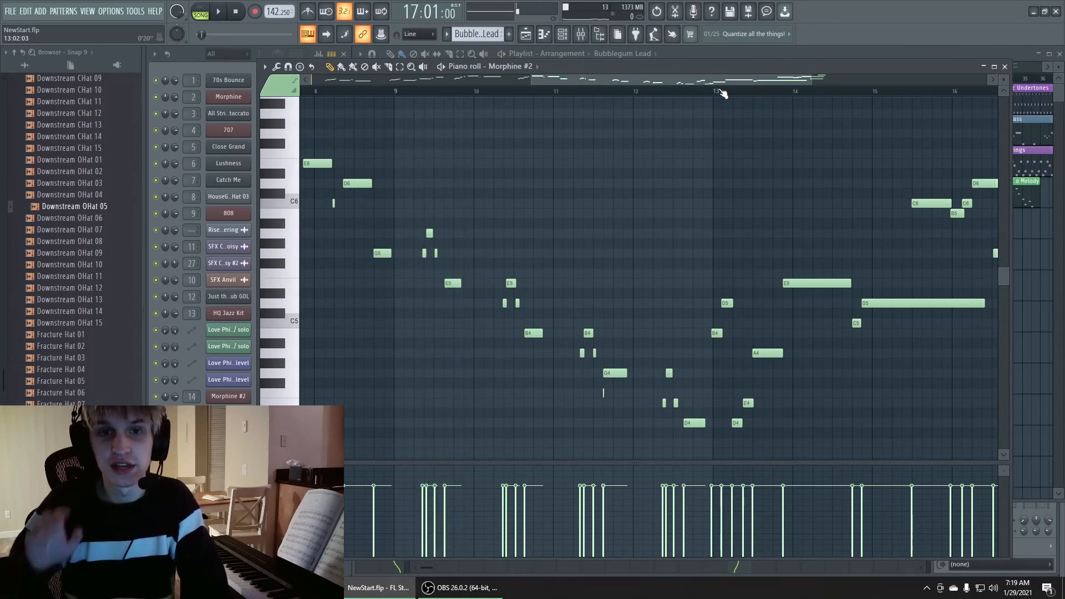
key("space")
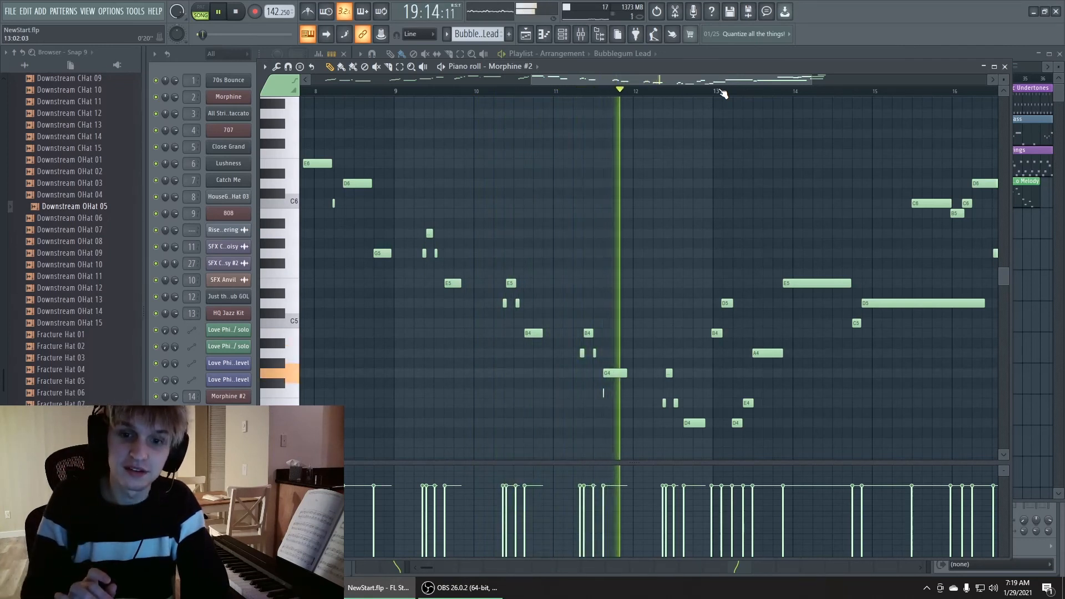
key("space")
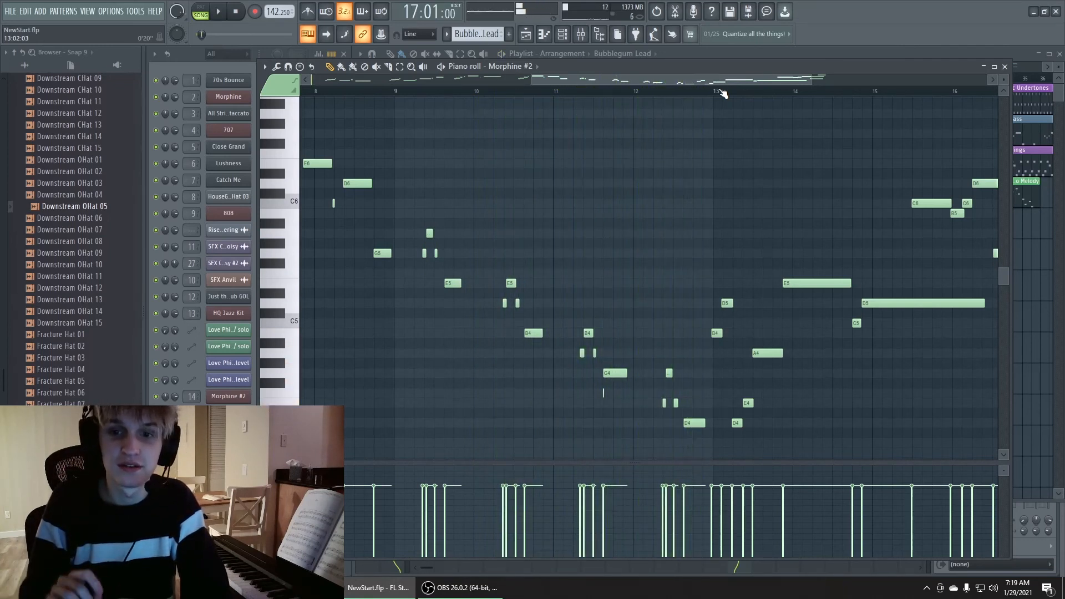
Move the playback position to bar 13 of the Bubblegum Lead pattern and play its closing phrase
left_click(718, 92)
left_click_drag(724, 81, 830, 79)
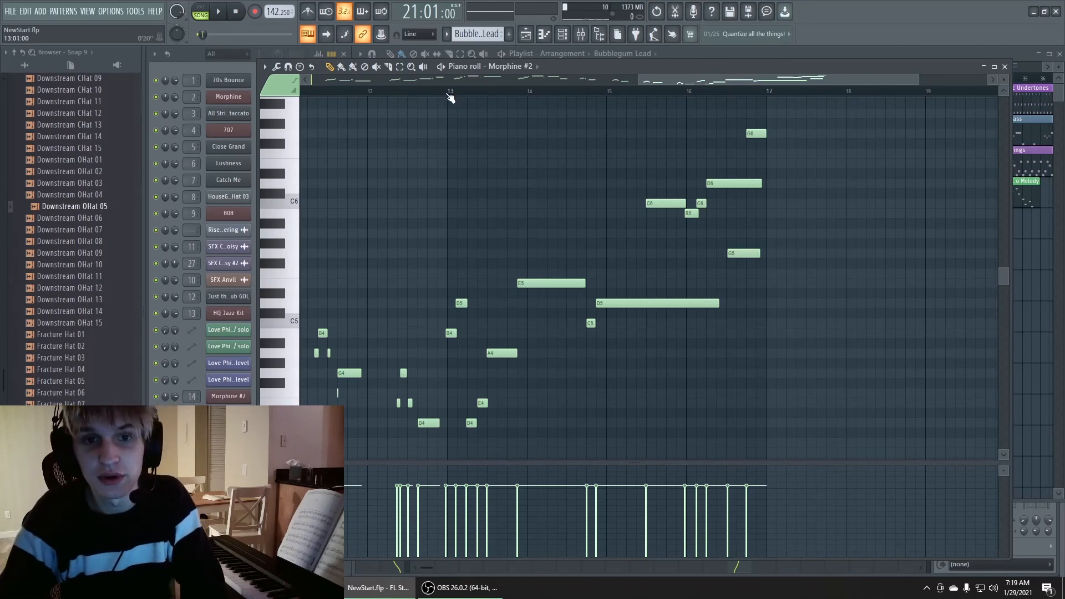
key("space")
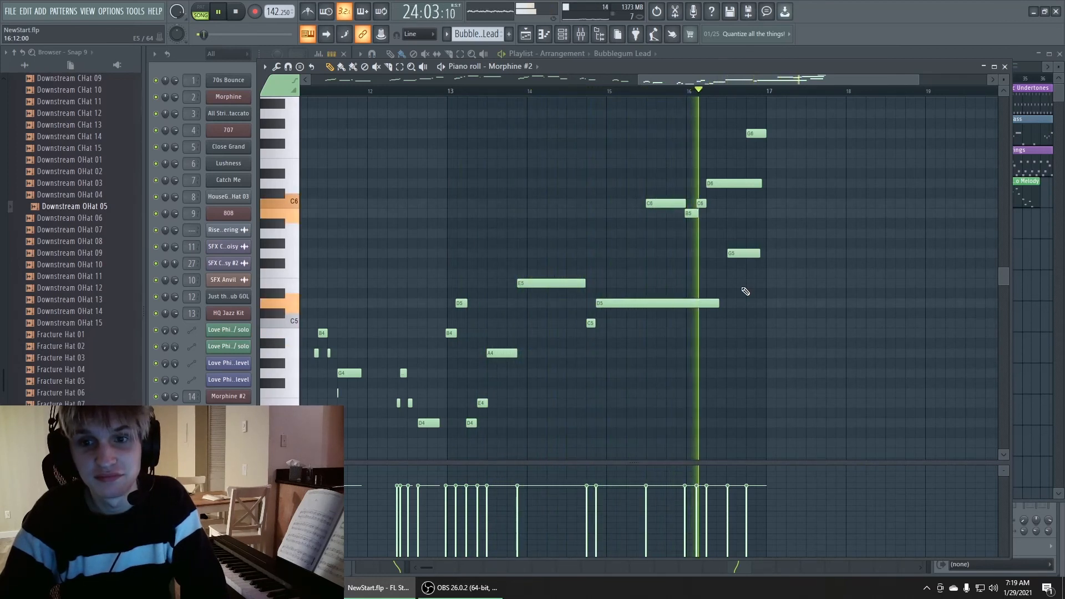
key("space")
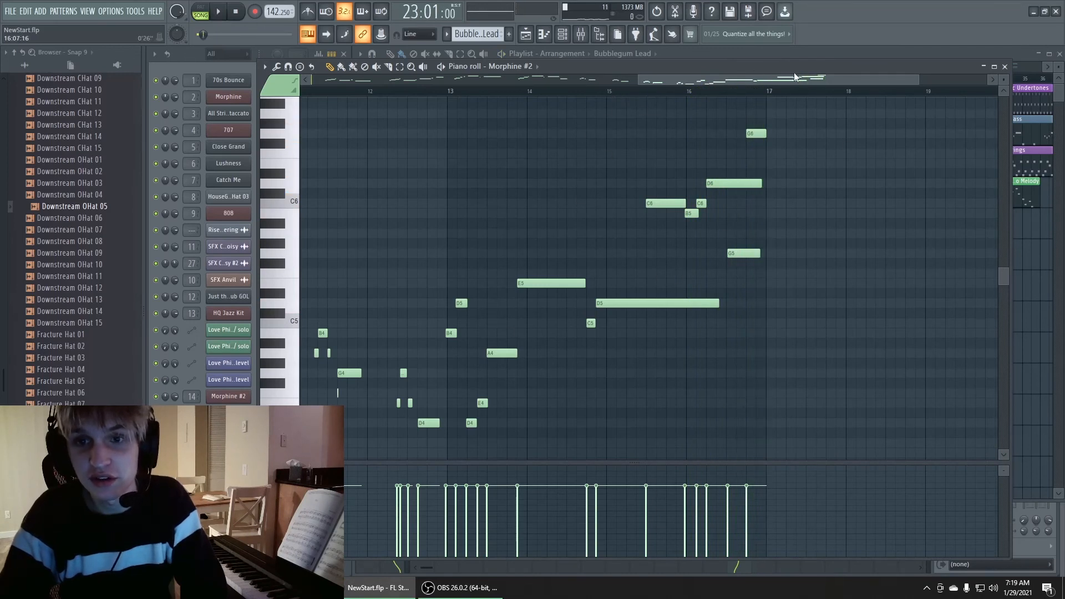
Return to the playlist and solo Track 5, which holds the Piano Harmony clip
left_click_drag(754, 69, 708, 92)
left_click(731, 50)
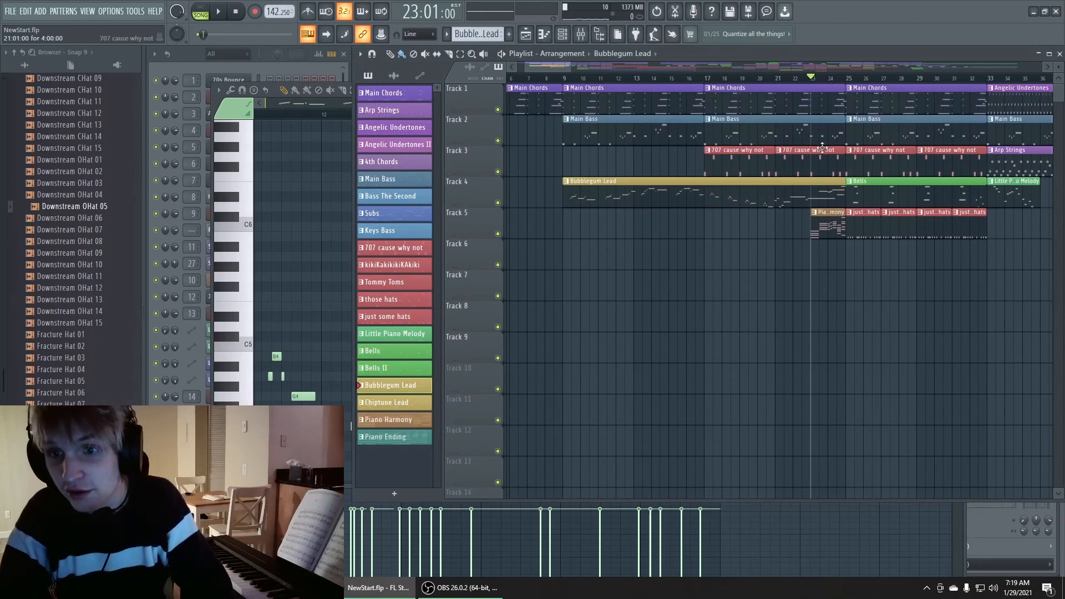
left_click_drag(858, 168, 751, 186)
right_click(498, 203)
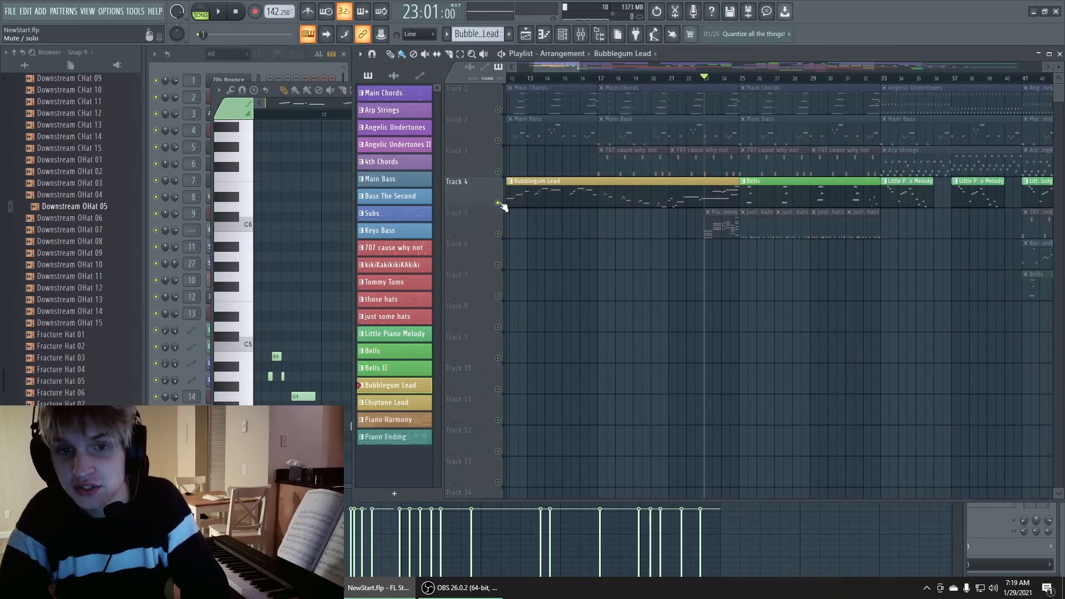
left_click(498, 234)
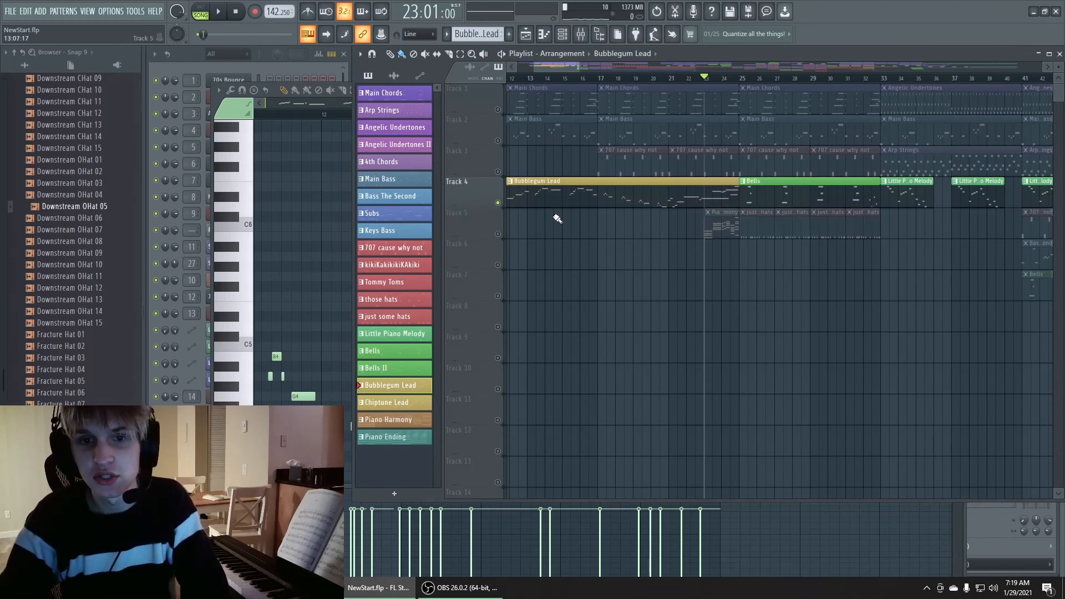
right_click(497, 234)
Open the Piano Harmony clip's chords in the piano roll for review, and play the soloed track from bar 23
double_click(706, 219)
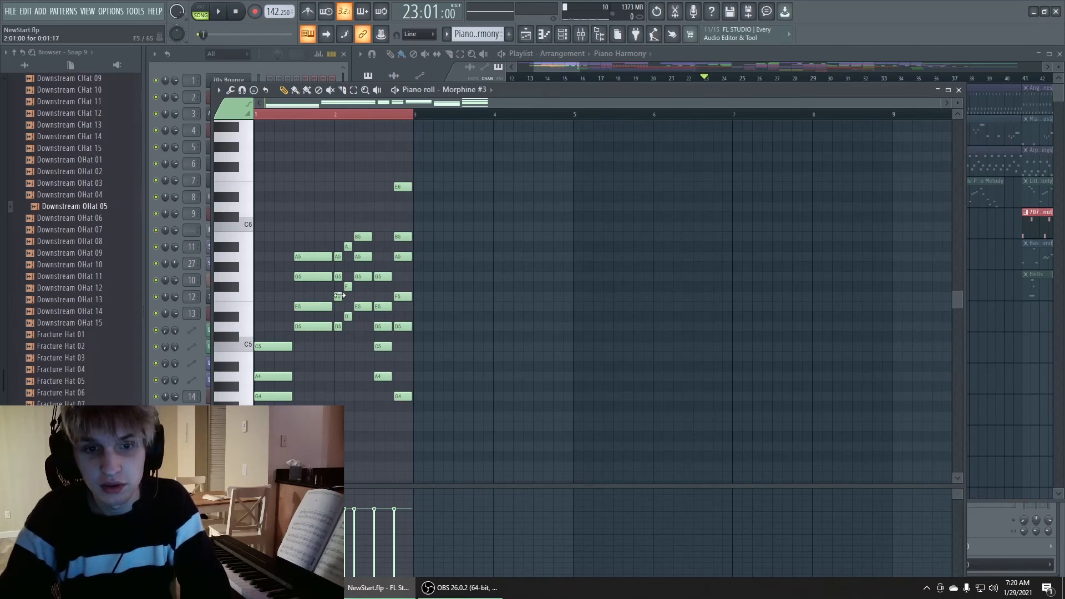
scroll(361, 379, "up", 4)
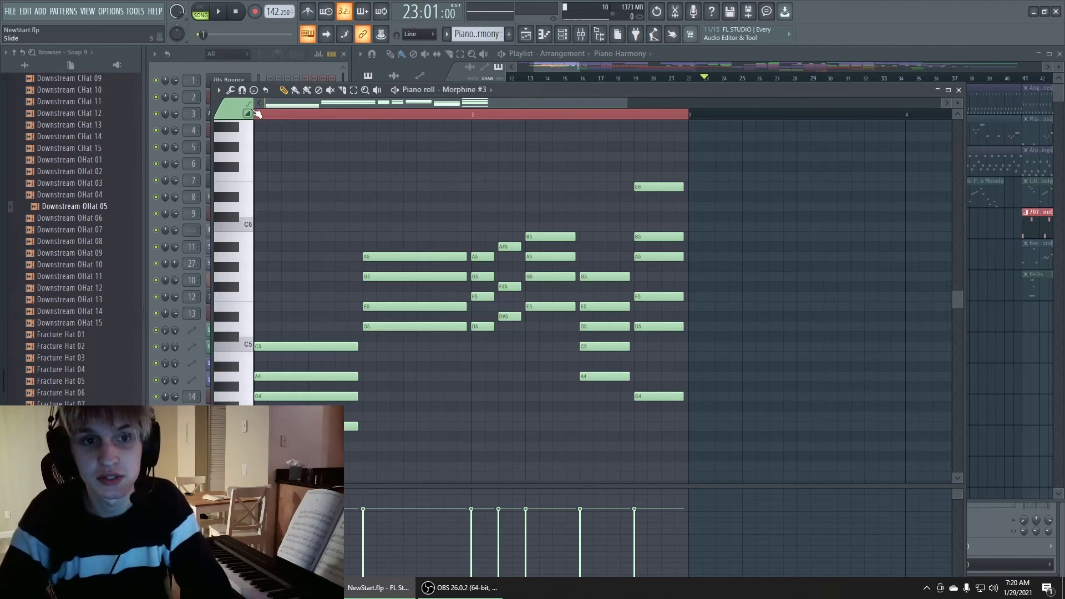
left_click(720, 56)
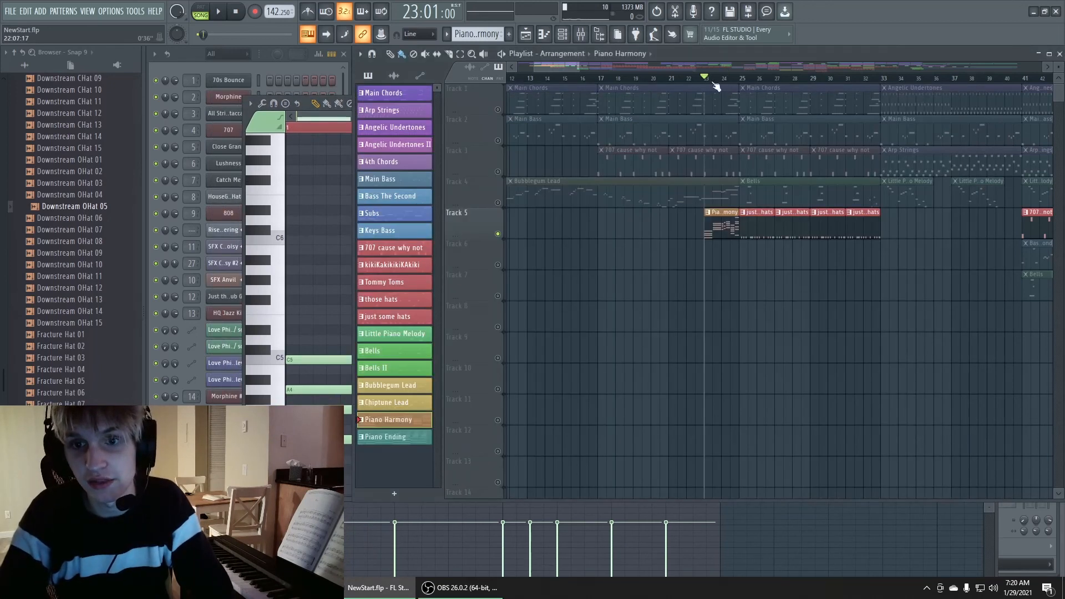
key("space")
left_click(324, 120)
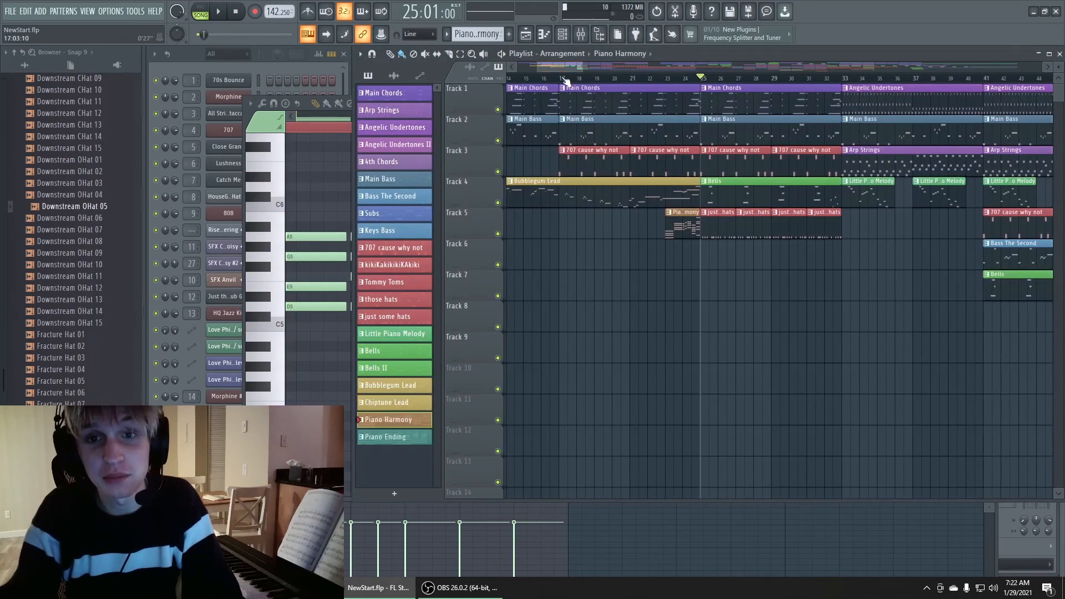
With the playback position set to bar 17, open the 707 drum kit and audition its snare and Kick Drum pads
left_click(562, 78)
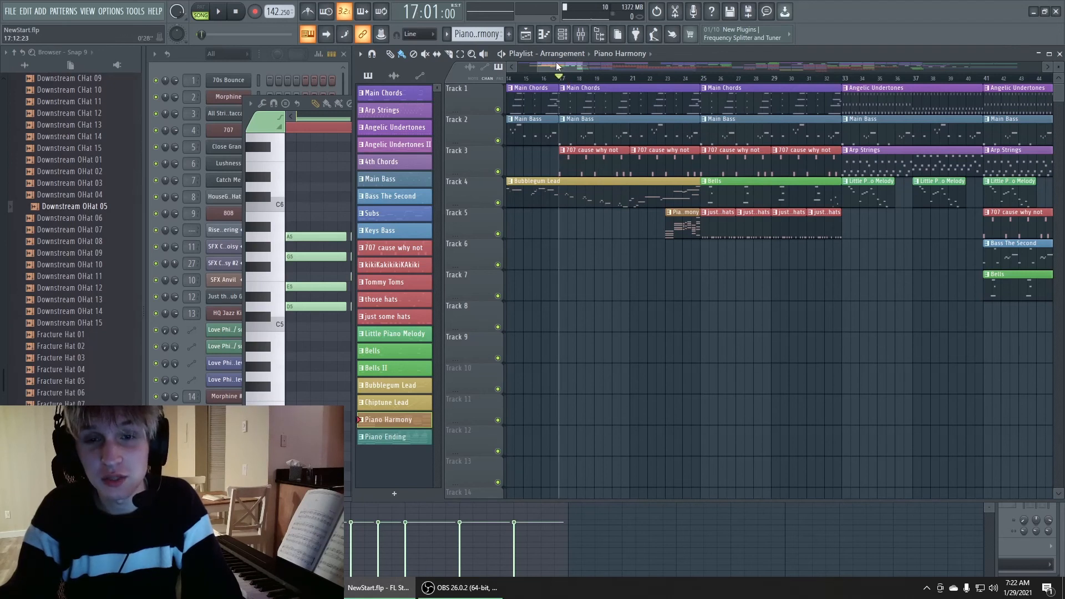
left_click_drag(560, 64, 557, 65)
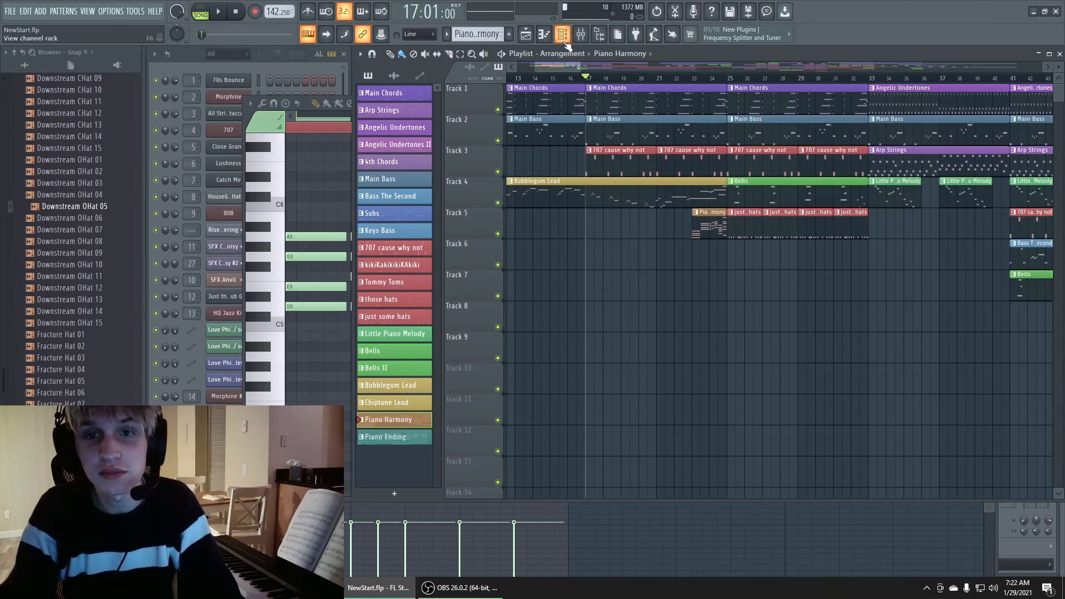
left_click(264, 66)
left_click(233, 131)
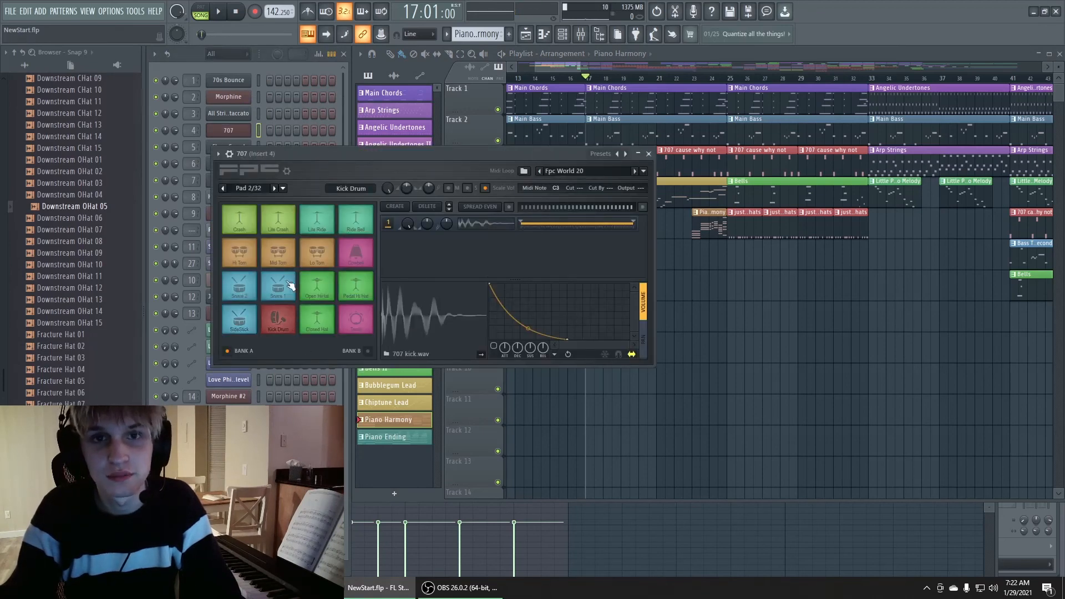
left_click(278, 285)
left_click(284, 316)
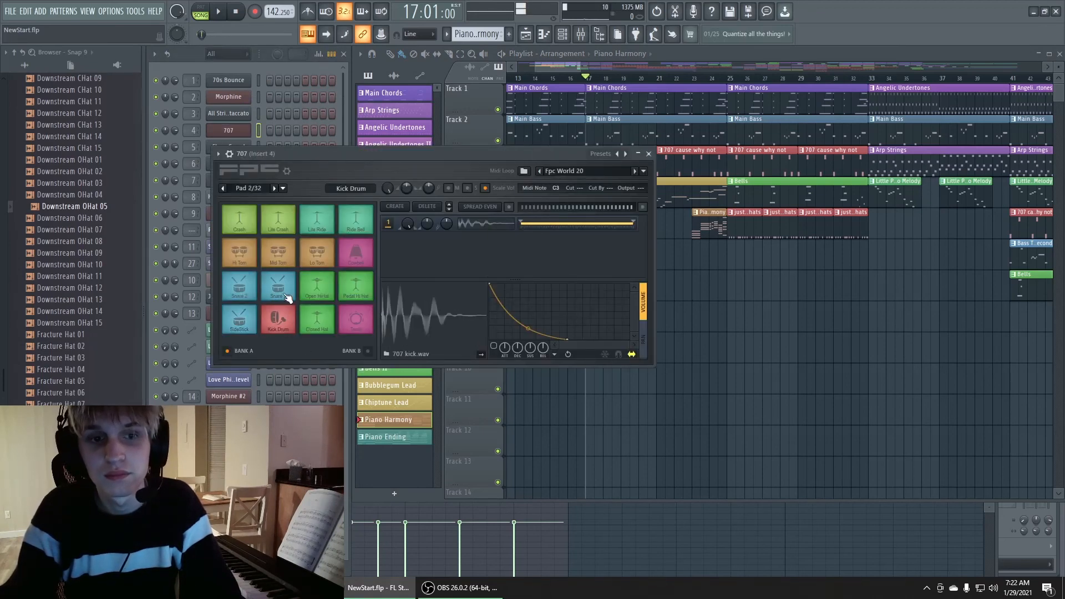
Audition the Kick Drum and Snare 1 pads of the 707 kit, and review the Fruity parametric EQ 2 on its mixer insert
left_click(284, 317)
left_click(285, 317)
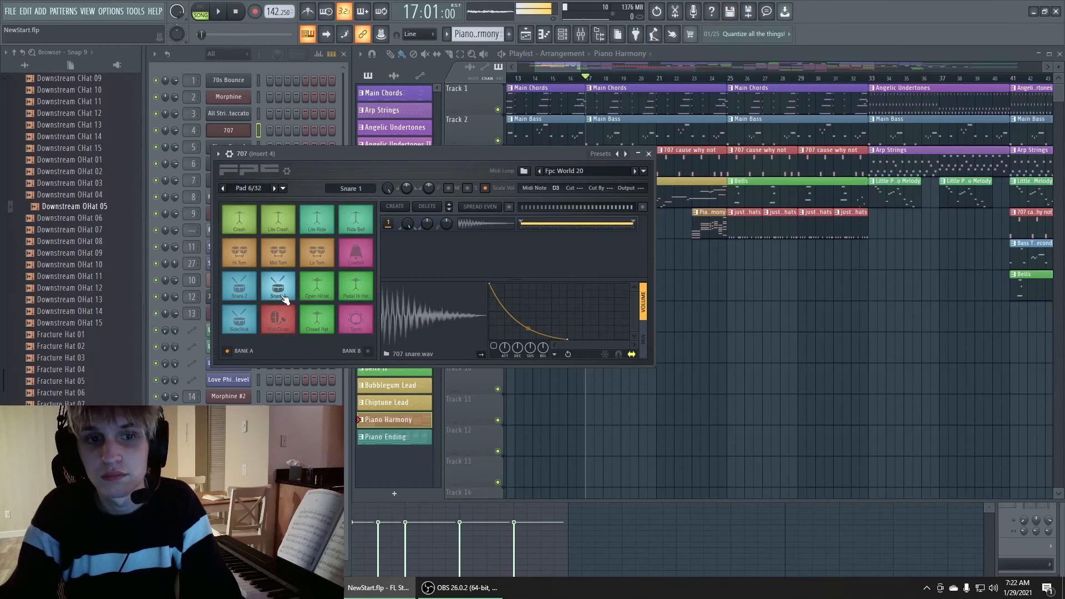
left_click(290, 289)
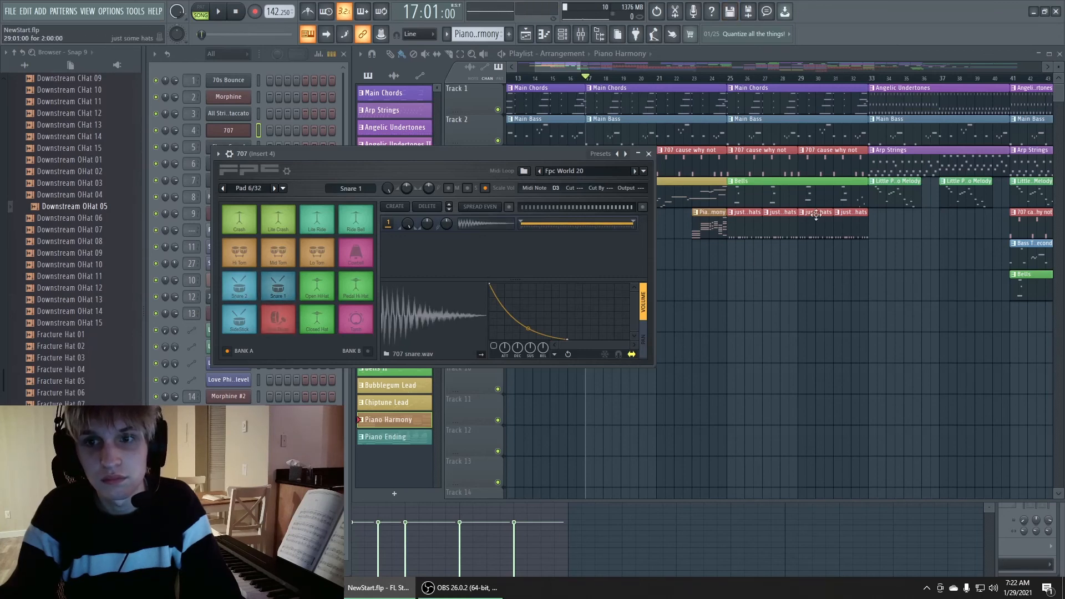
left_click(794, 56)
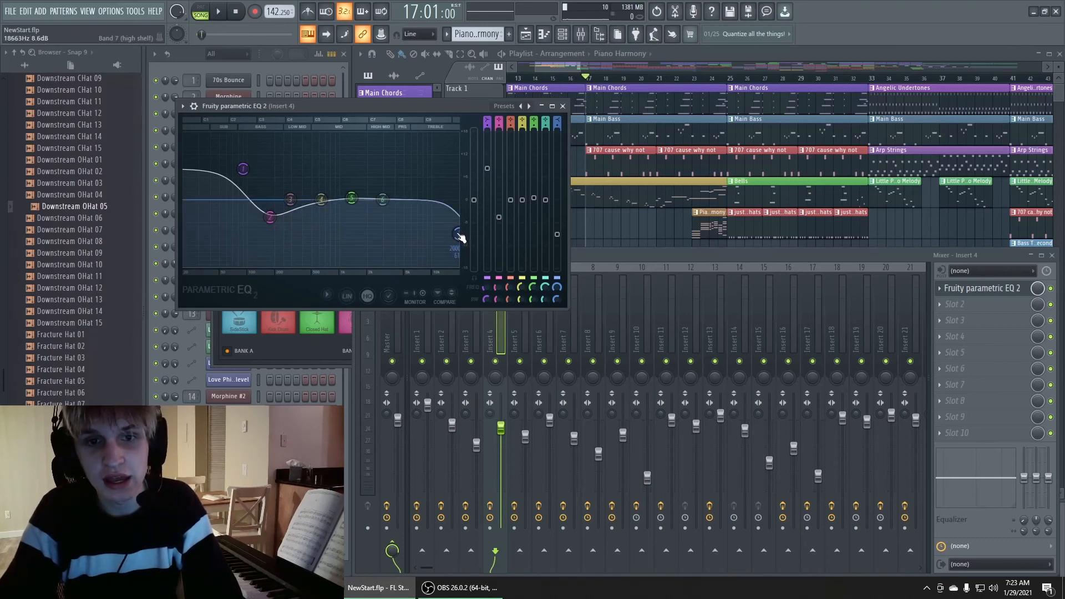
key("space")
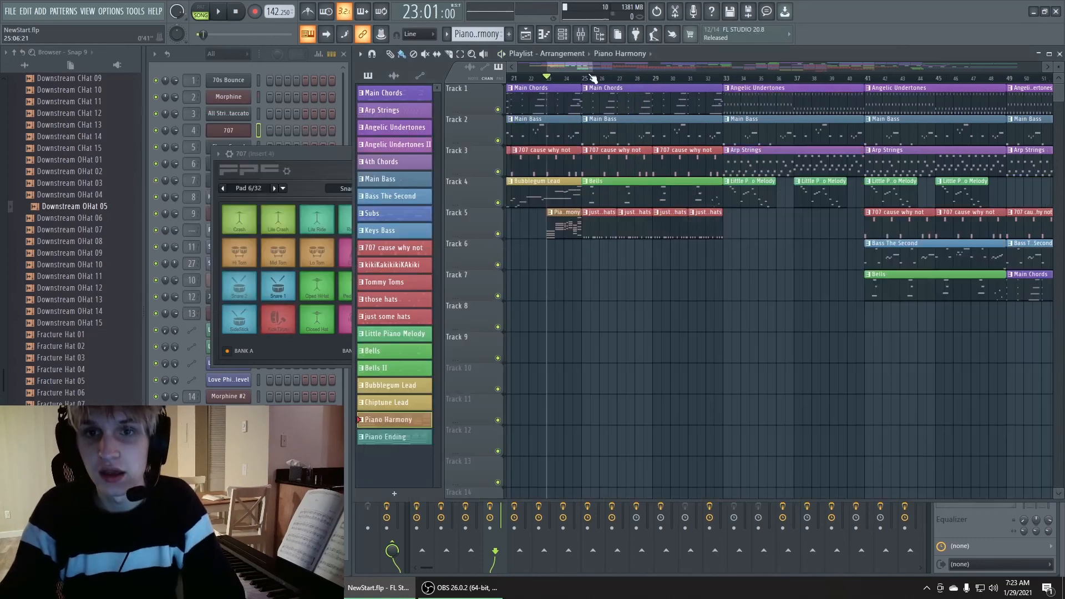
Move the playback position to bar 25 and play Track 4 soloed to hear the Bells clip
left_click(591, 79)
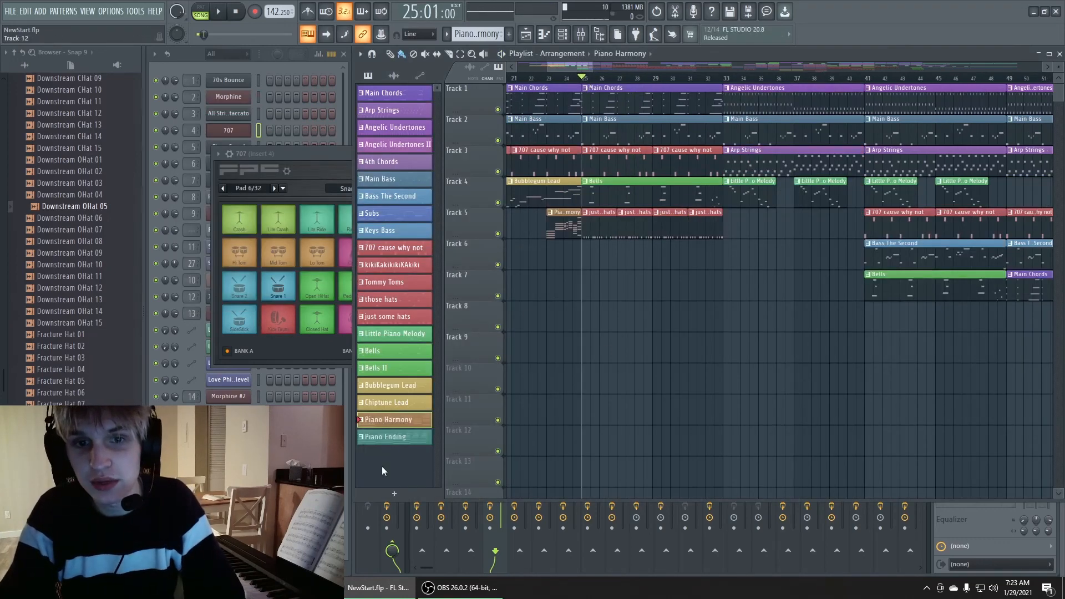
right_click(498, 203)
key("space")
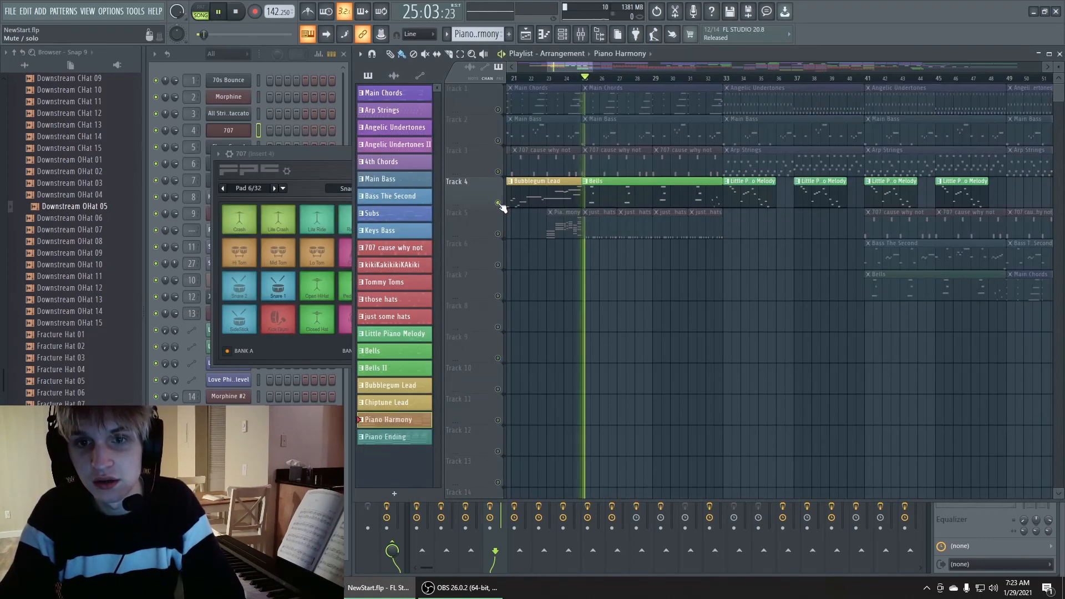
left_click_drag(548, 67, 564, 69)
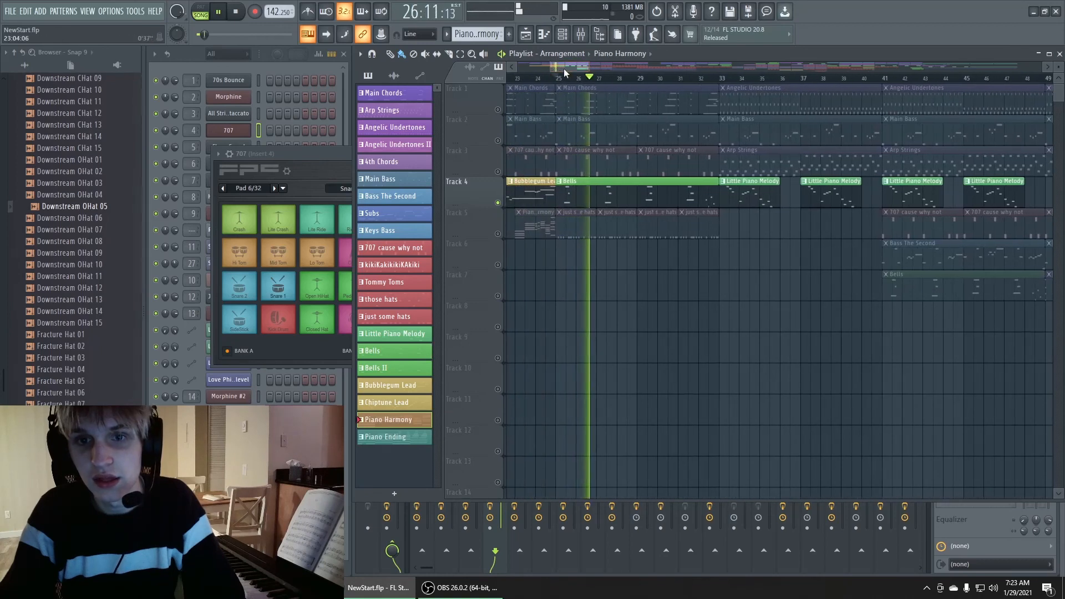
Open the Juno Bells instrument to review its FLEX preset during playback, stop the song, and close the instrument
left_click(248, 64)
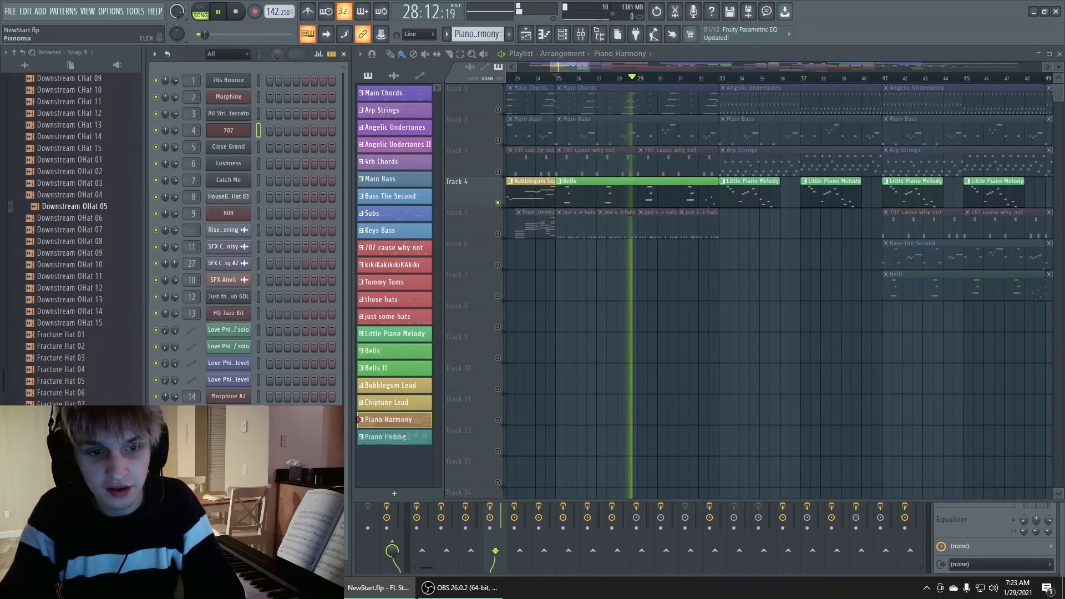
left_click(228, 430)
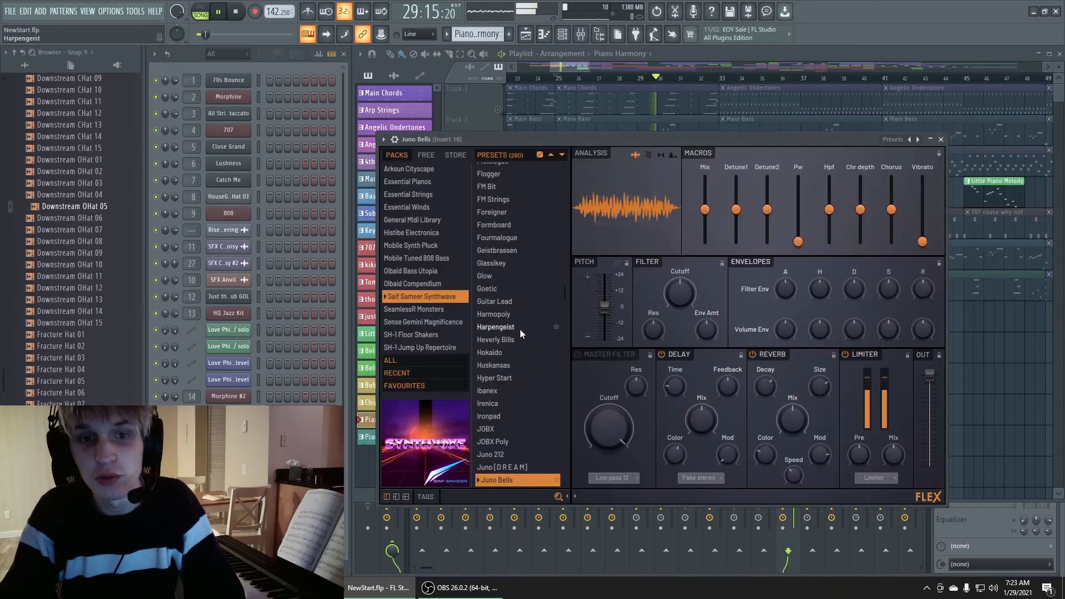
scroll(512, 301, "down", 1)
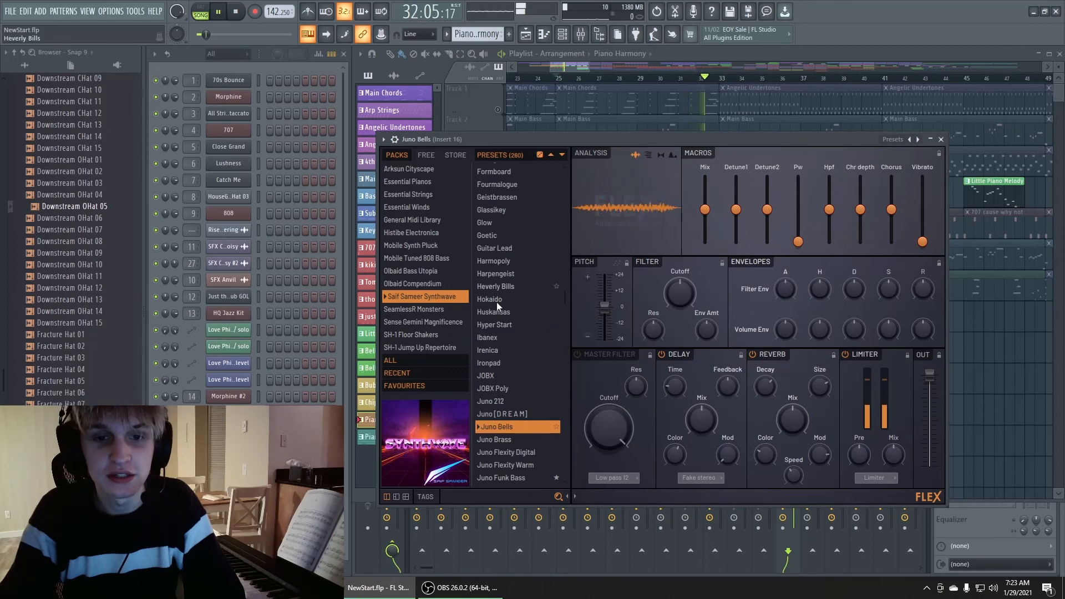
key("space")
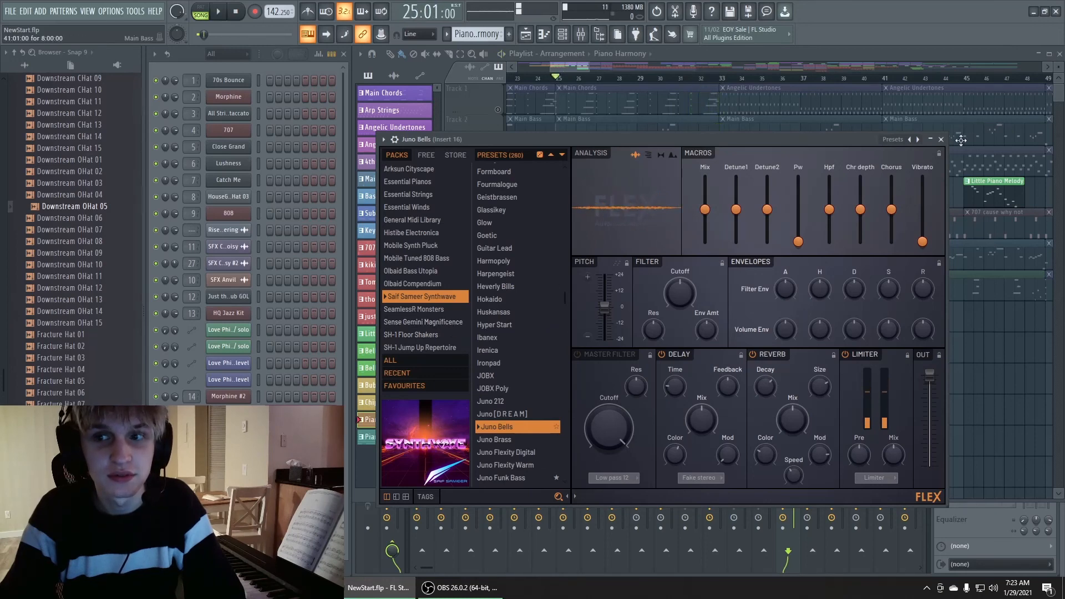
left_click(941, 139)
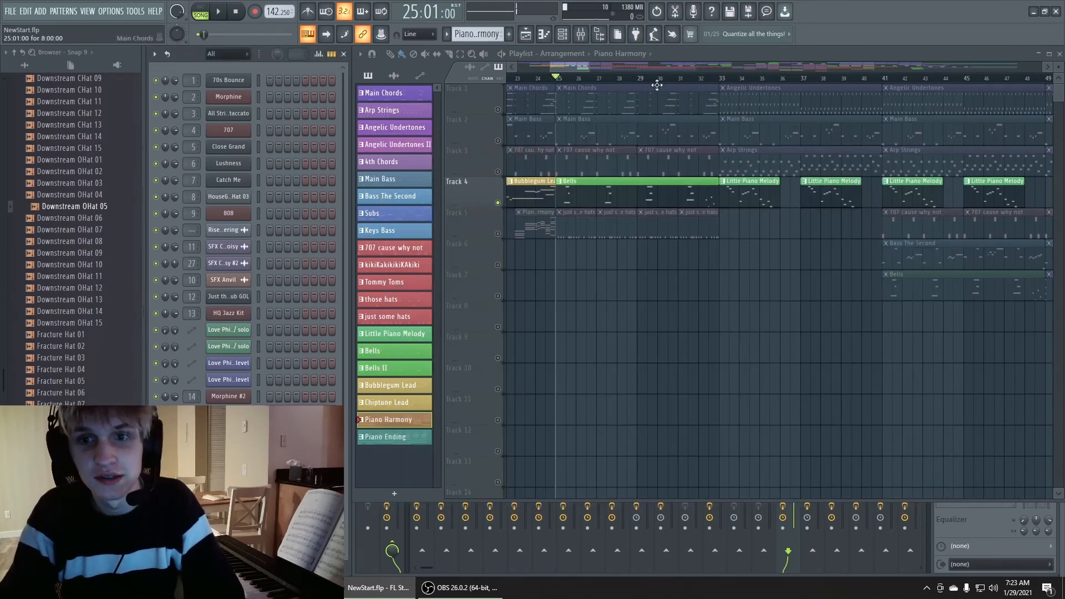
Open the Bells clip in the piano roll, audition its closing E5 and F#5 notes, and return to the playlist
double_click(712, 190)
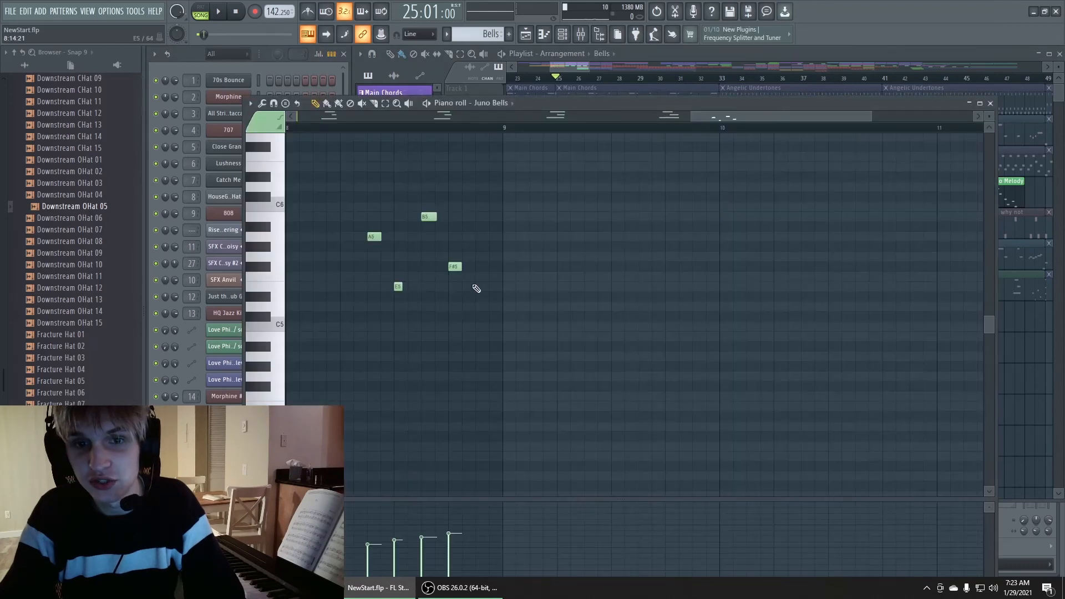
left_click(398, 285)
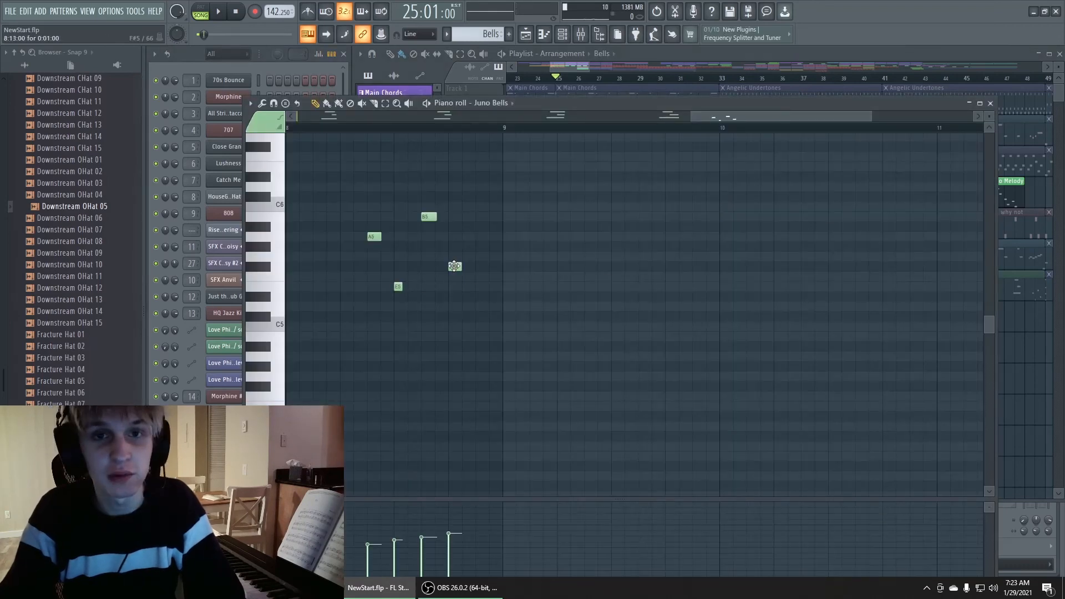
left_click(455, 265)
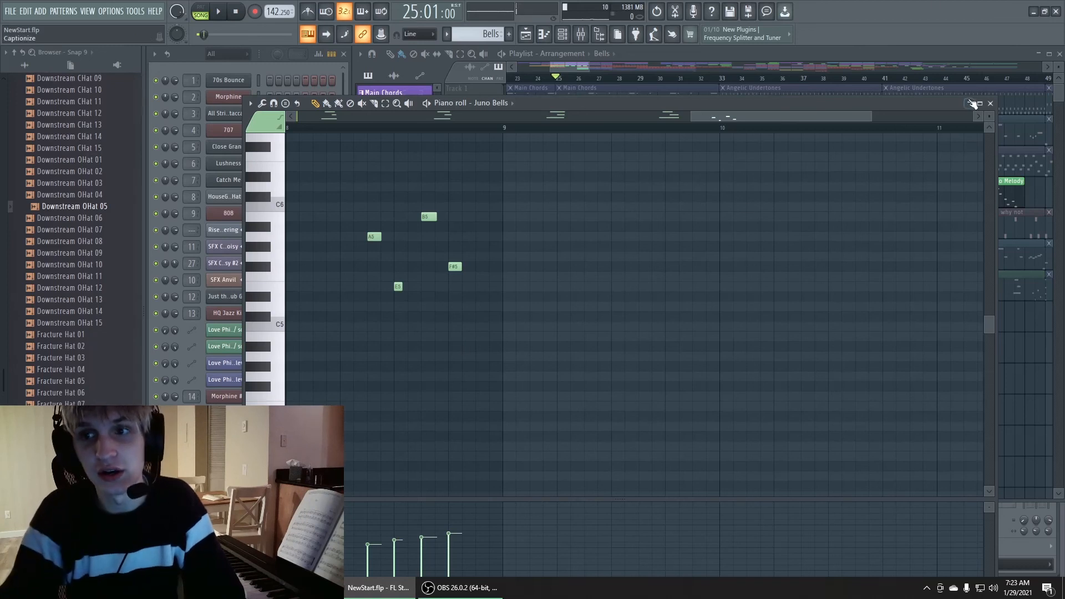
left_click(990, 103)
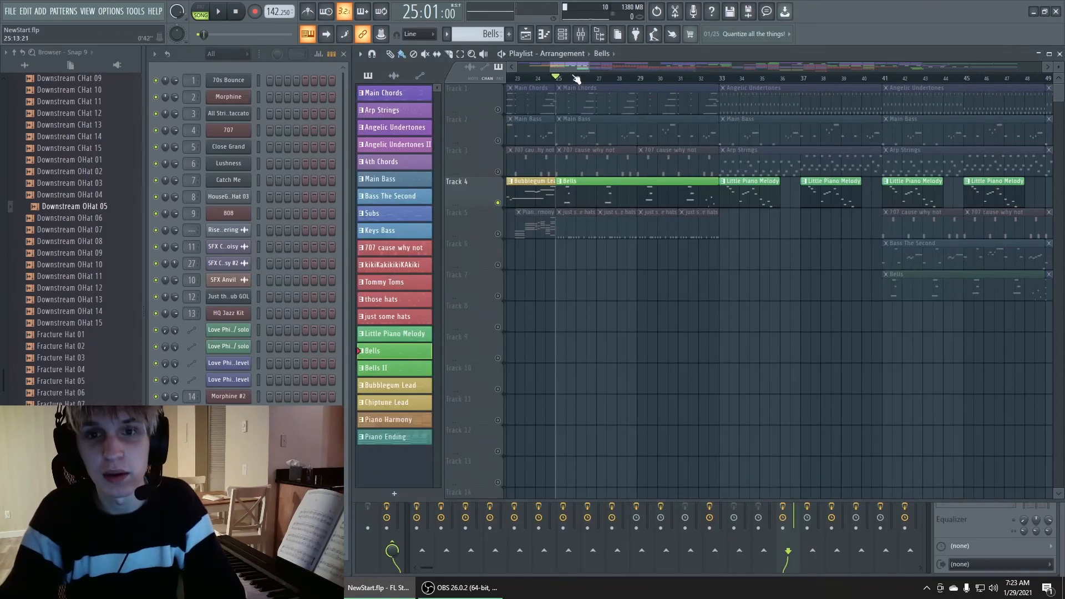
Switch the solo from Track 4 to Track 5 and play its just some hats clips from bar 25
left_click_drag(571, 68, 564, 69)
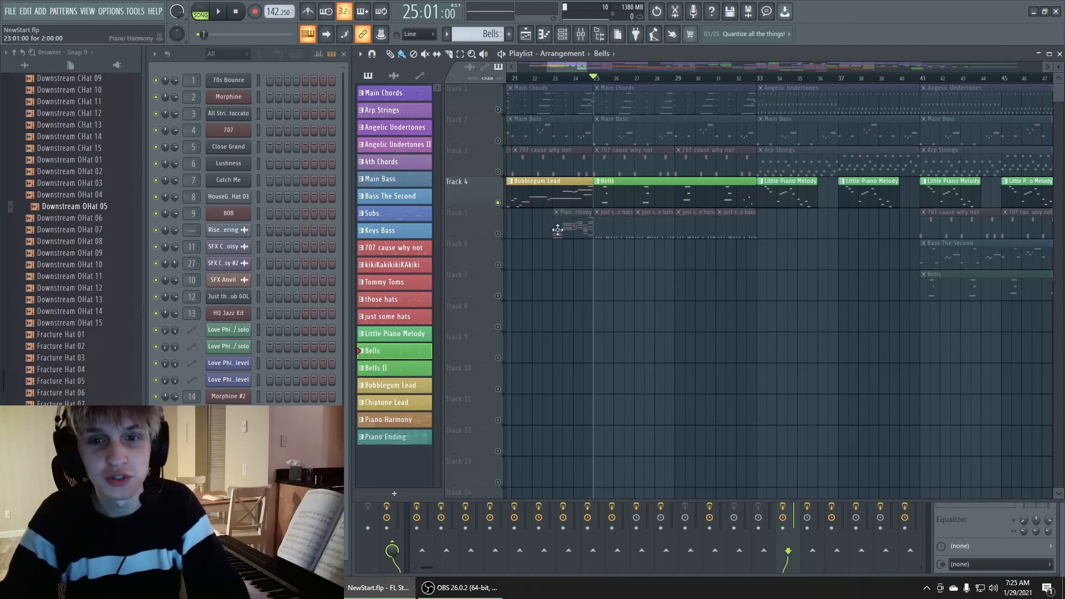
right_click(498, 204)
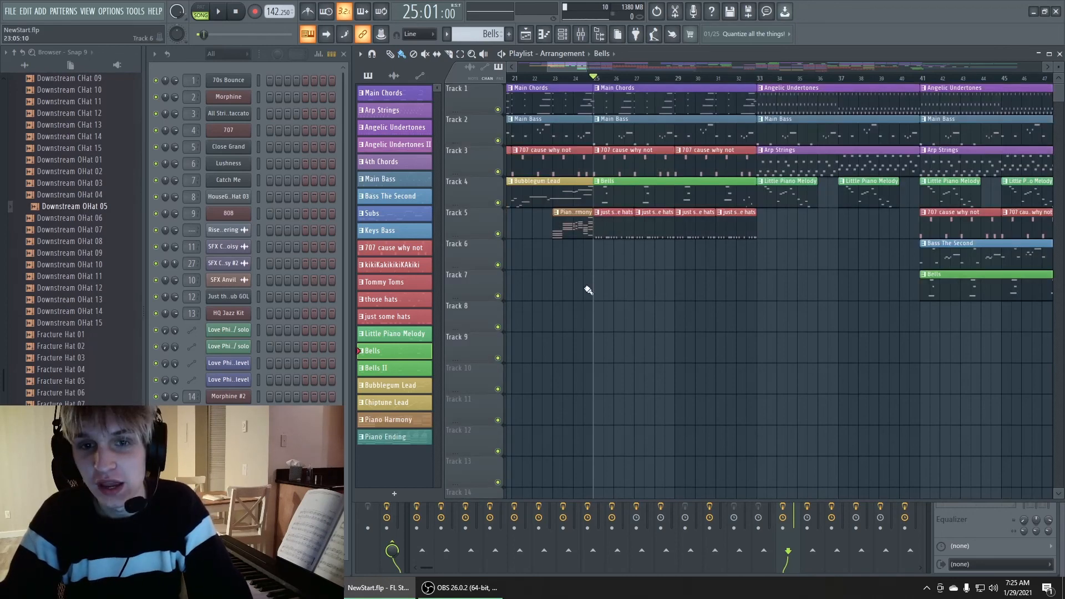
right_click(499, 235)
key("space")
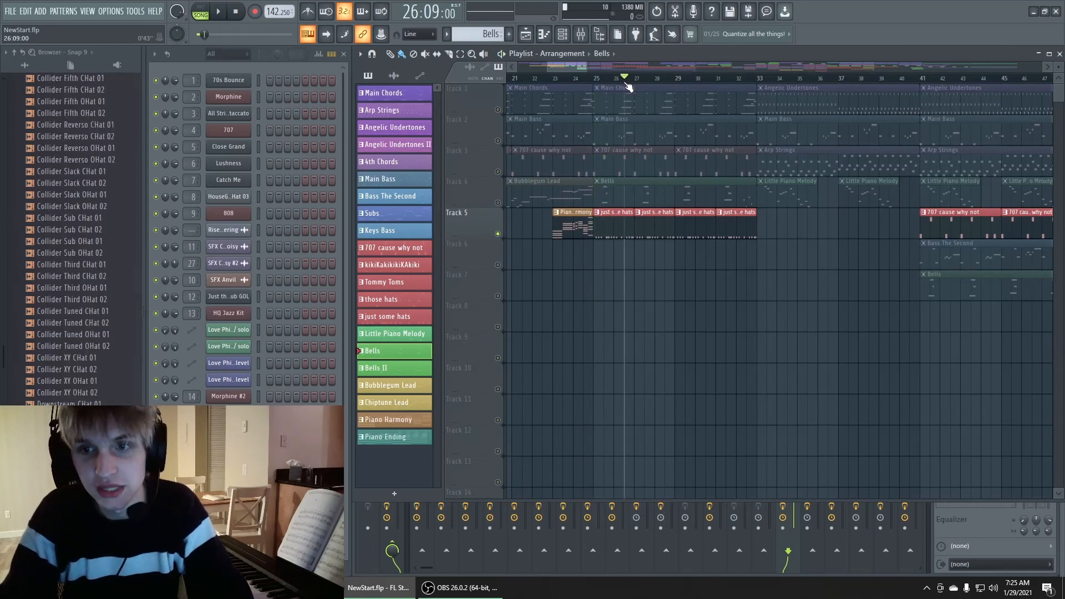
key("space")
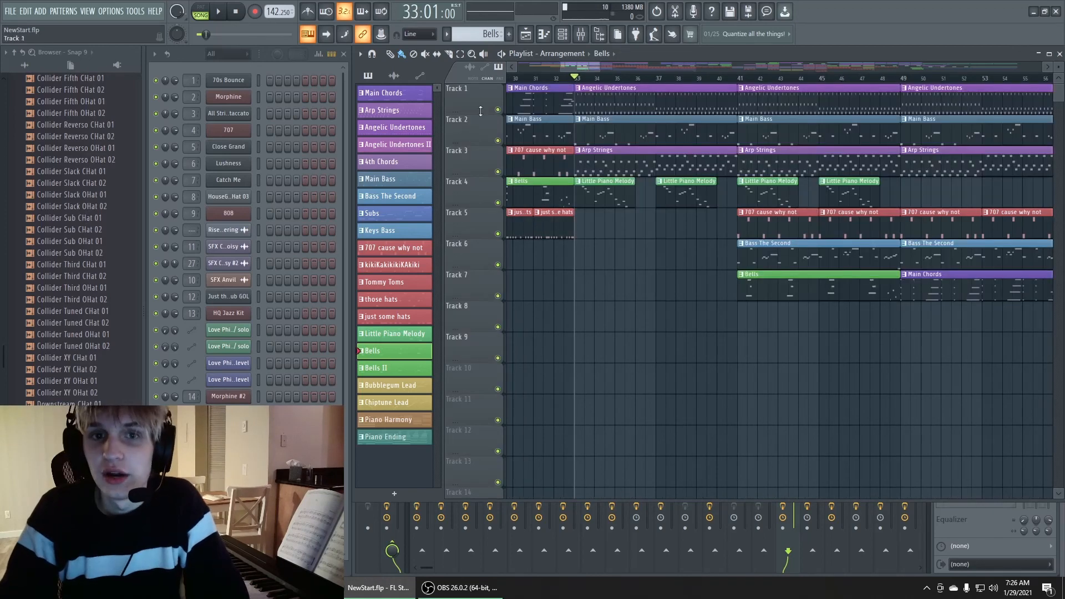
Solo Track 1, open the Angelic Undertones clip in the piano roll, and play its arpeggio from bar 33
right_click(499, 110)
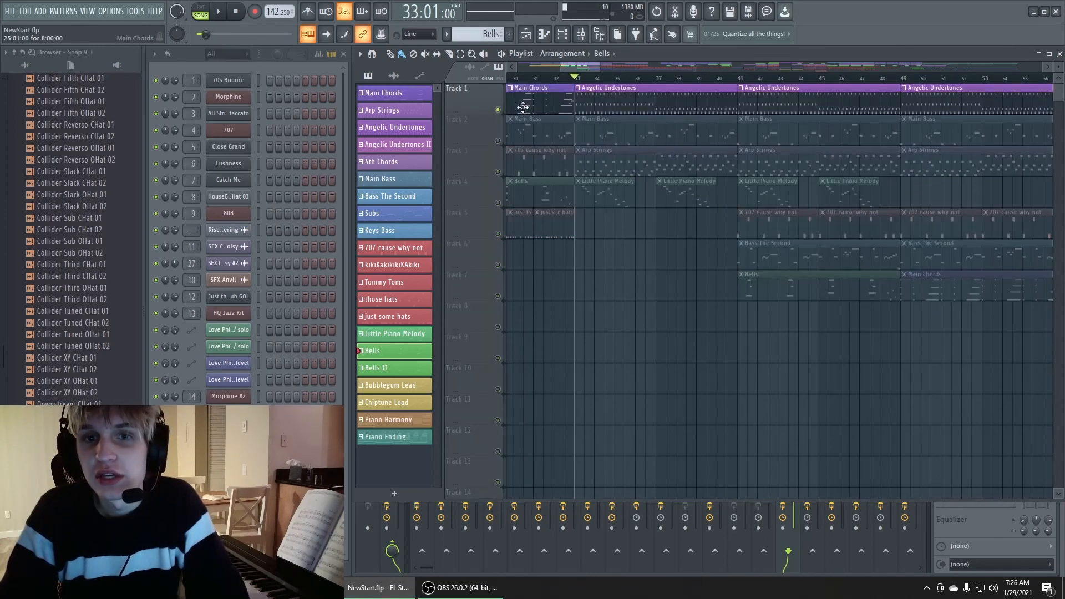
double_click(592, 96)
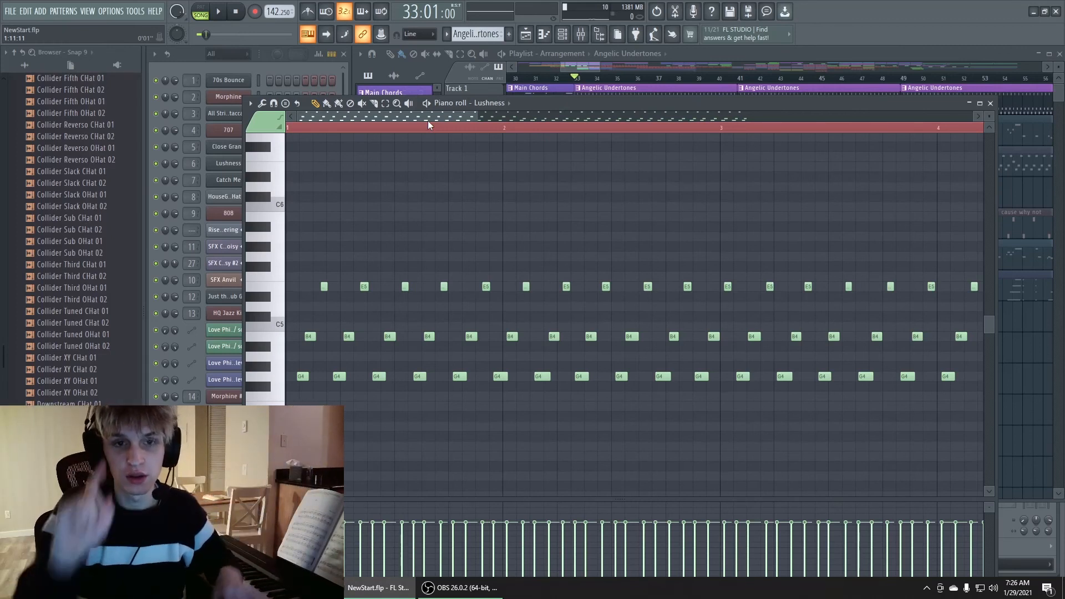
key("space")
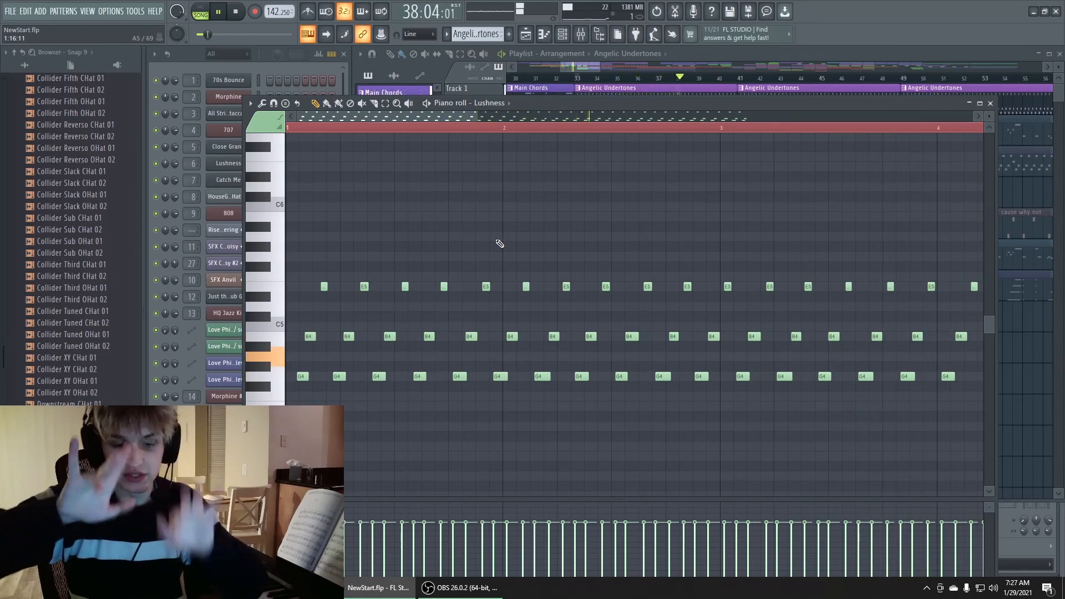
key("space")
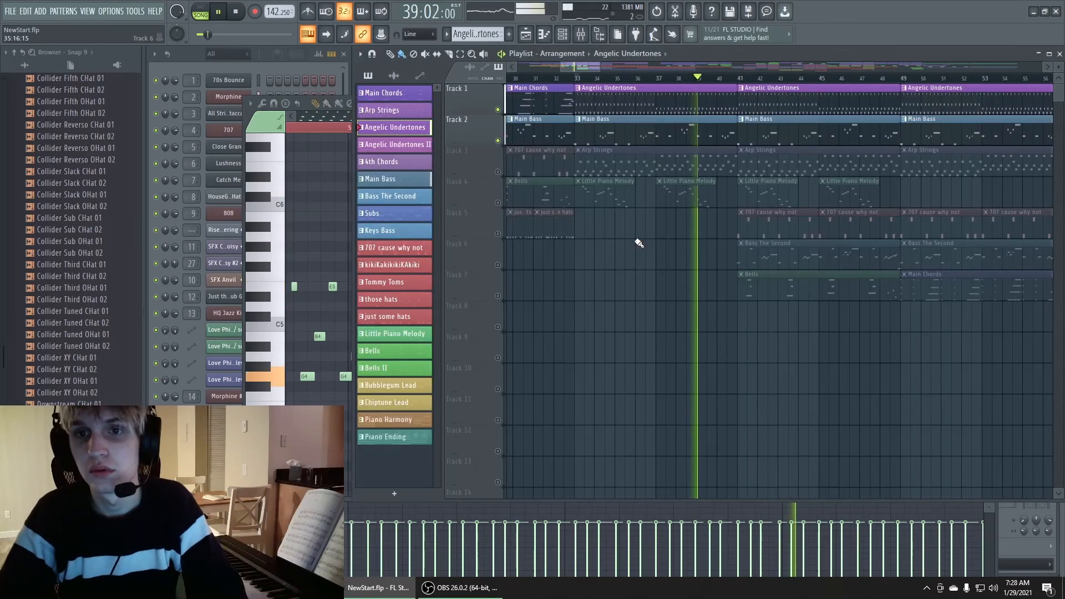
Add Track 3 to the playing Tracks 1 and 2 to hear the Arp Strings, stop playback, and reactivate all tracks
left_click(499, 172)
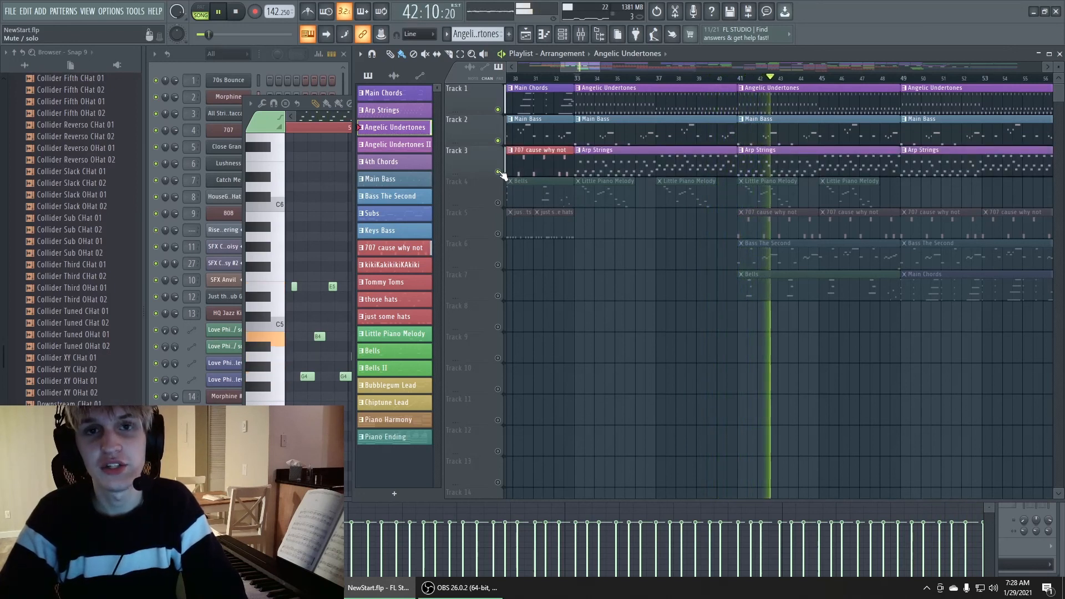
key("space")
left_click(499, 172)
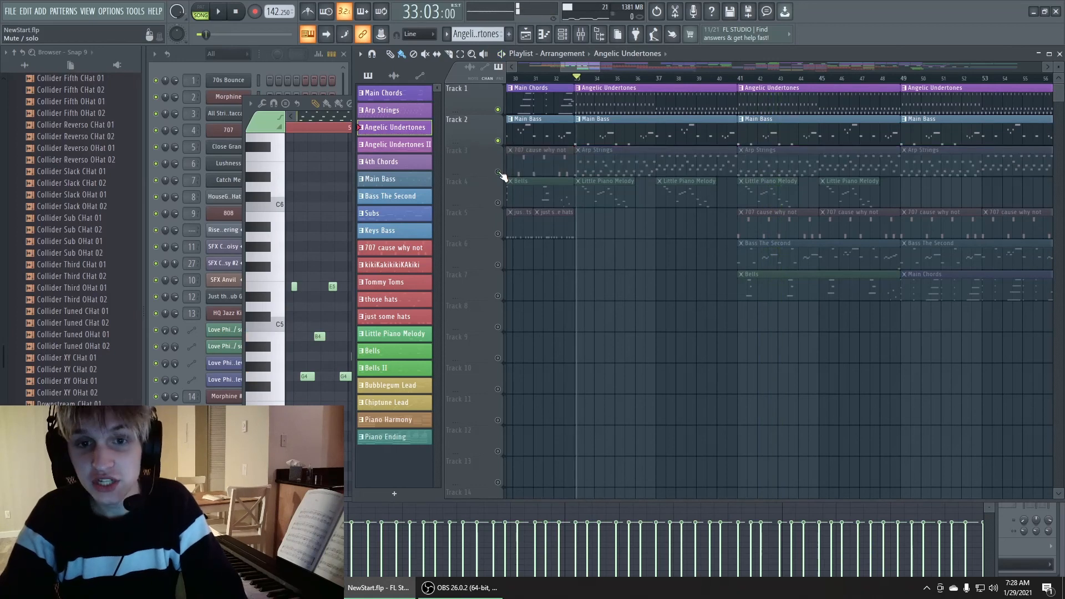
right_click(499, 172)
right_click(499, 173)
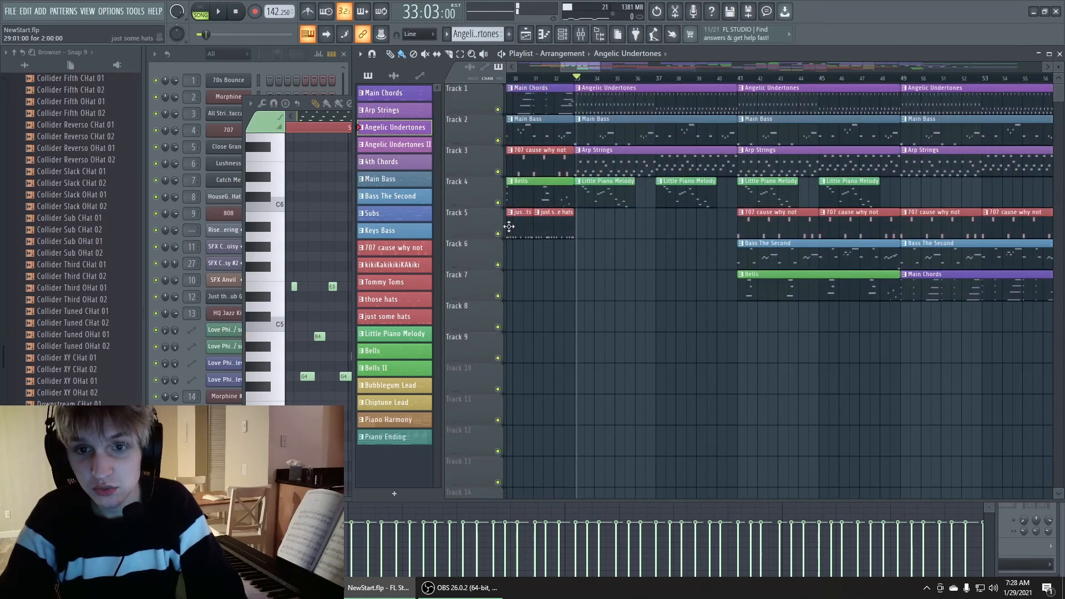
Set the playback position to bar 33 and solo Track 3, which holds the Arp Strings
left_click(575, 79)
left_click(499, 172)
left_click(499, 172)
right_click(498, 172)
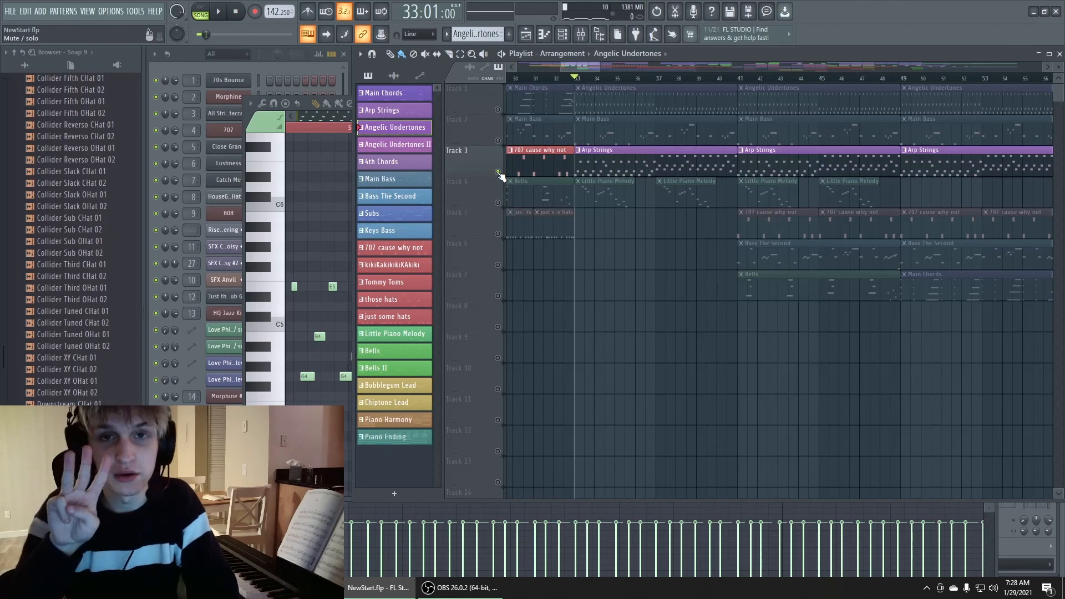
Open the Arp Strings clip in the piano roll, play its note pattern, and return to the playlist
double_click(616, 165)
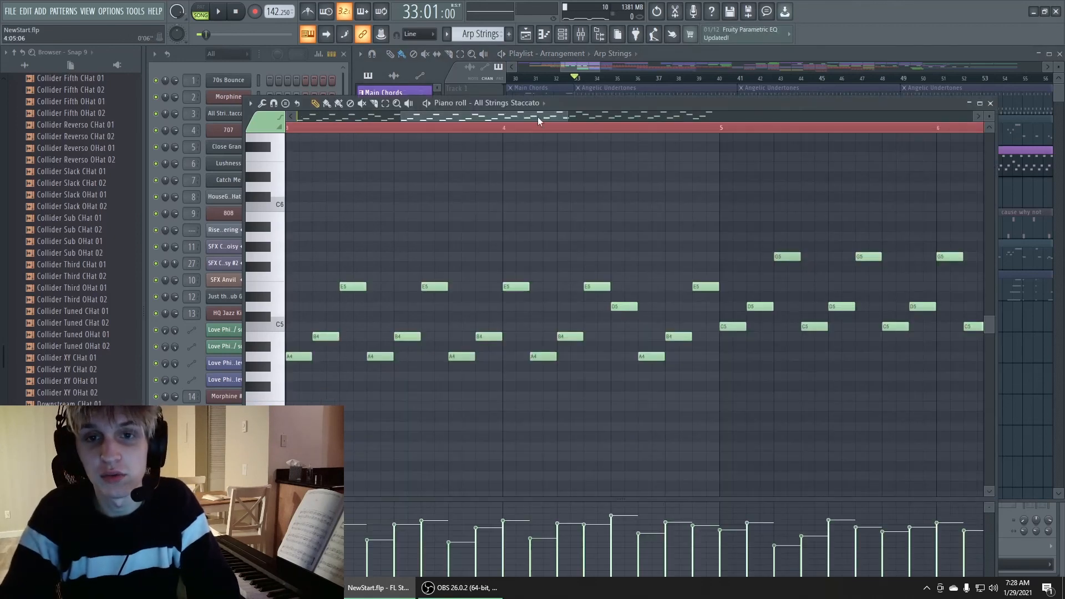
key("space")
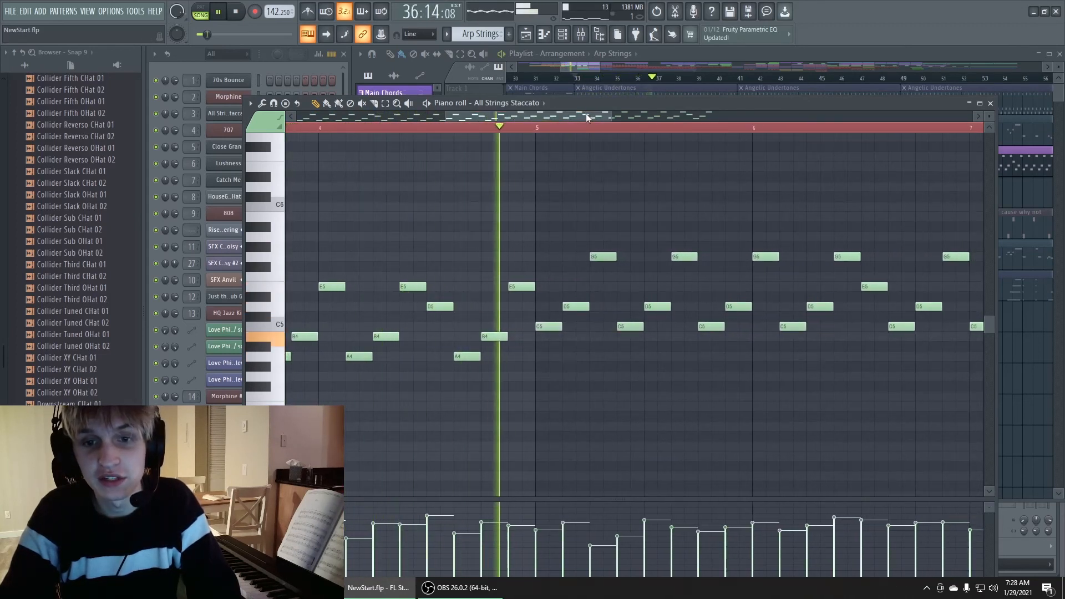
key("space")
left_click(991, 103)
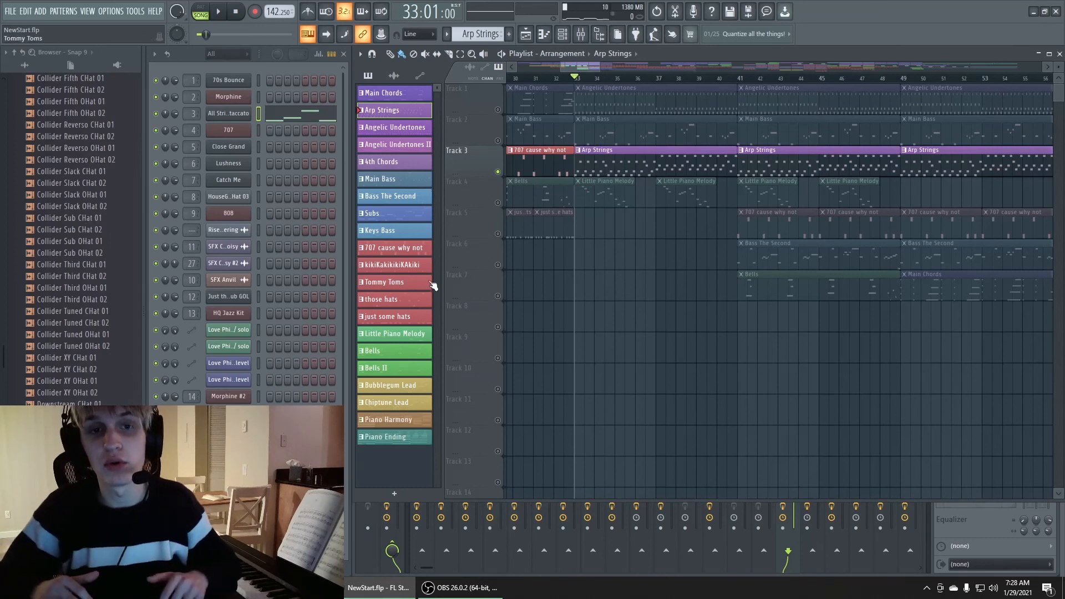
Turn off the Track 3 solo and place a Main Chords clip on Track 11, trimmed to span bars 33 to 41
left_click(419, 93)
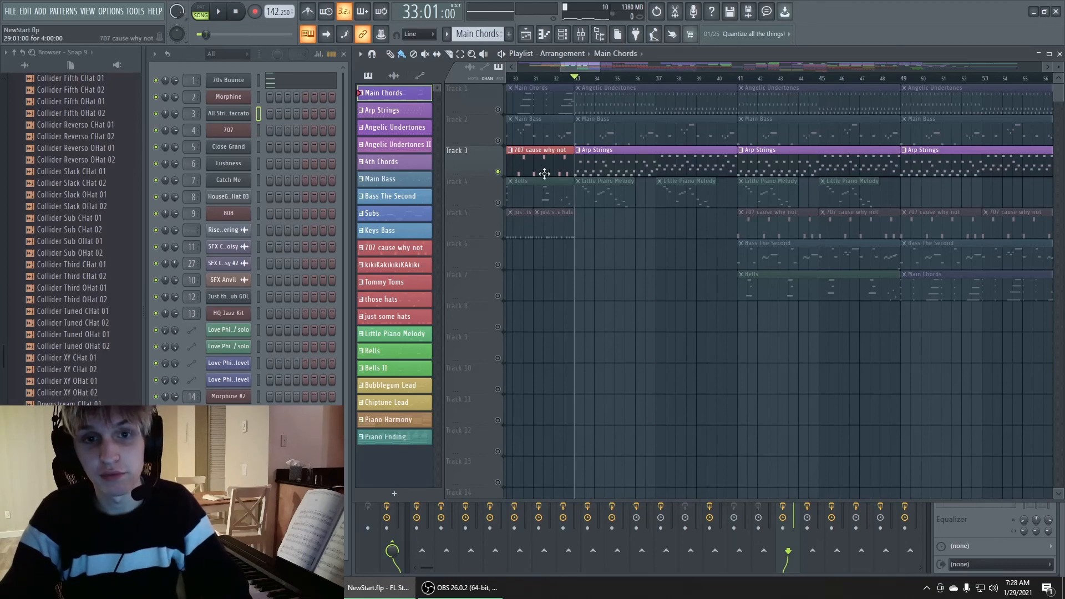
left_click(498, 171, "ctrl")
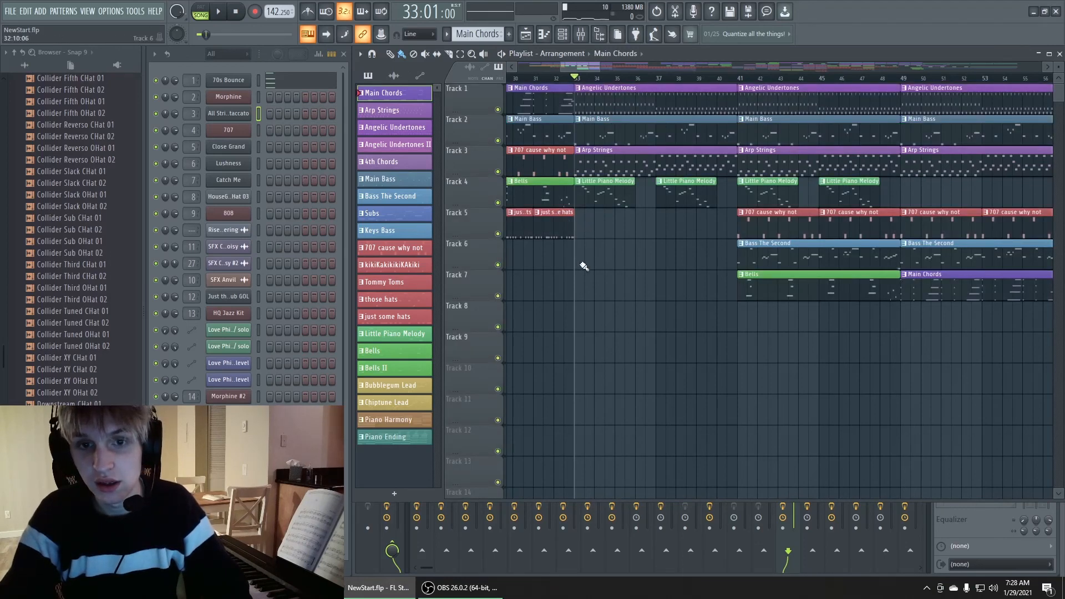
left_click(579, 410)
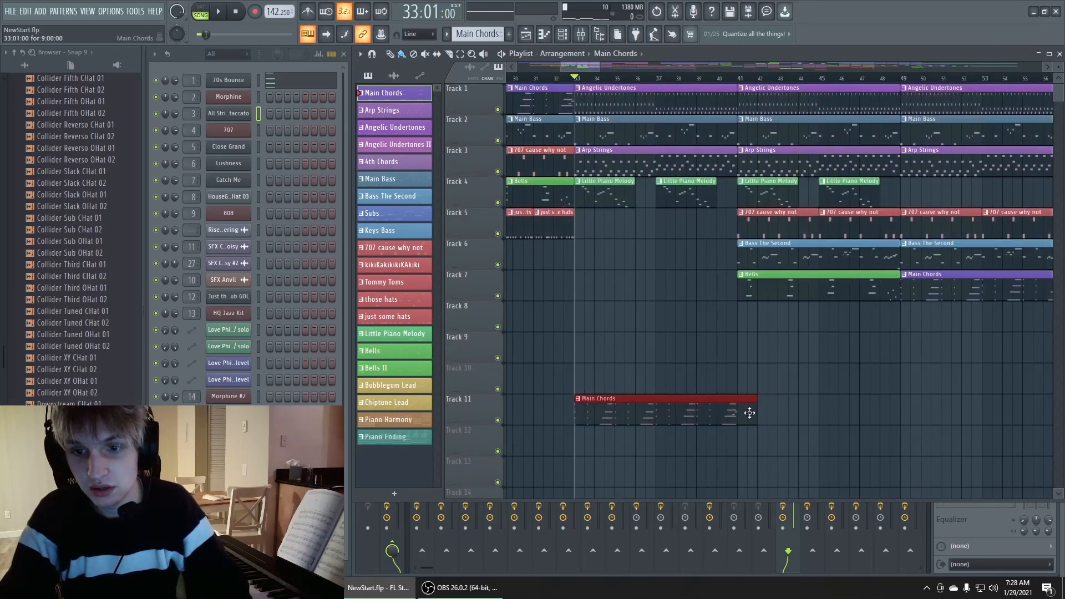
left_click_drag(756, 413, 735, 413)
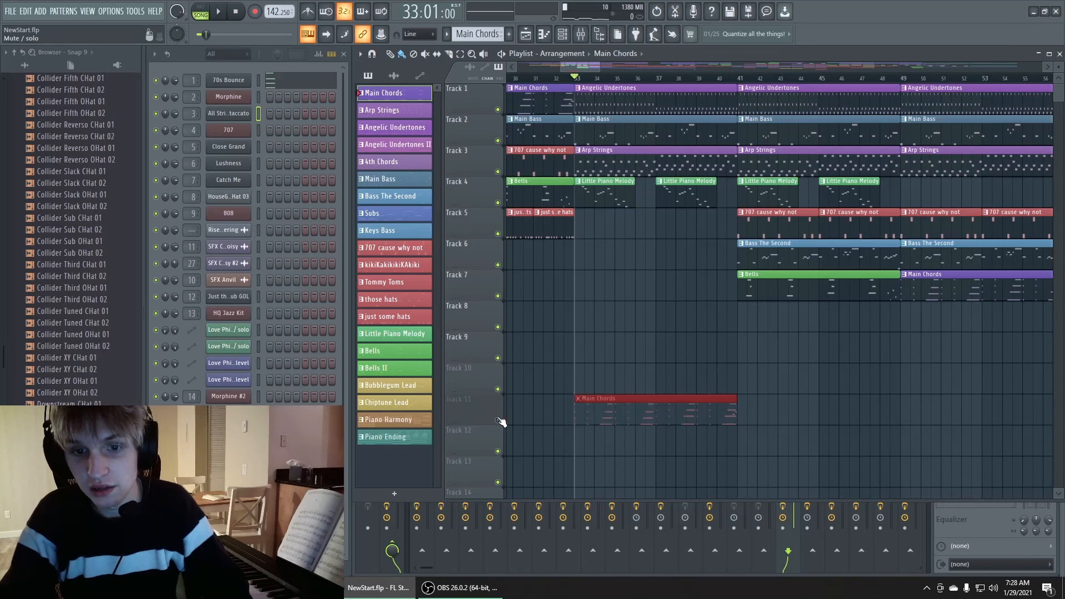
Solo Track 3 with Track 11 also active, and play the Arp Strings together with the Main Chords from bar 33
left_click(498, 420, "ctrl")
left_click(498, 172, "ctrl")
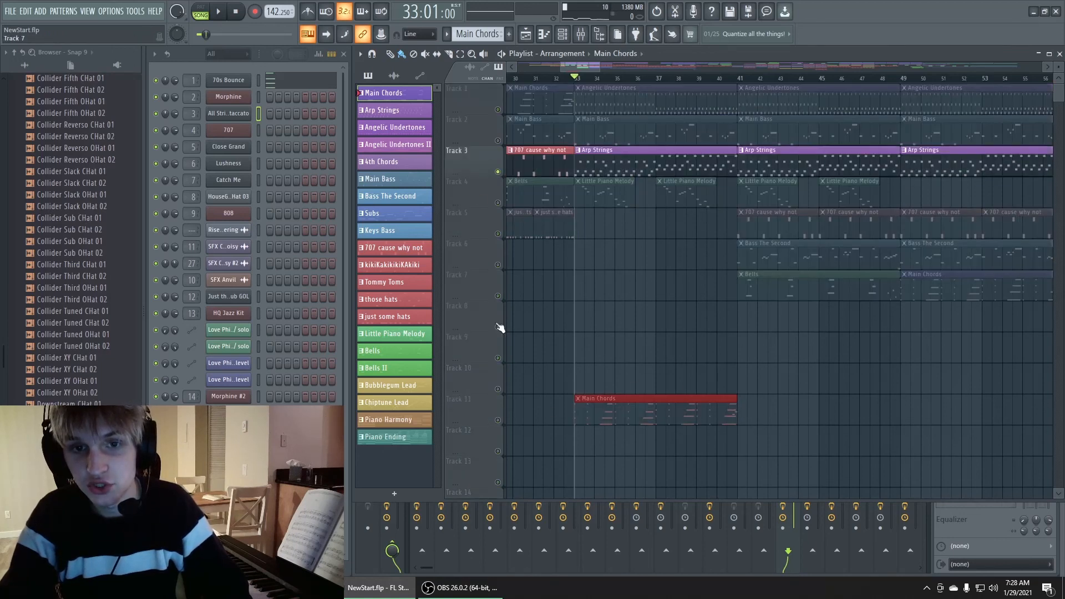
left_click(498, 420)
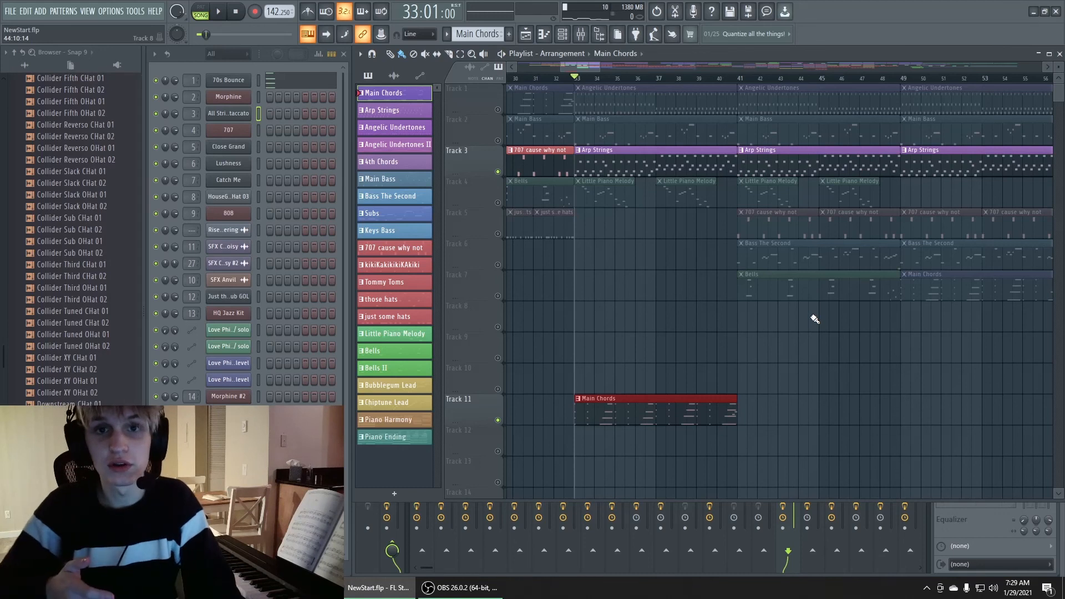
key("space")
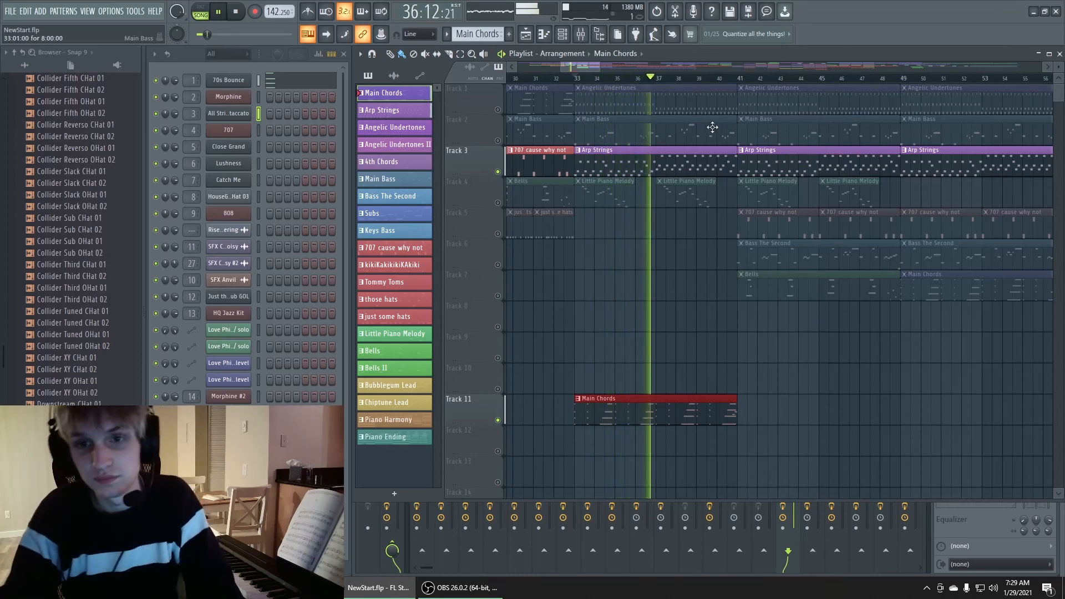
key("space")
Open and close the 70s Bounce instrument, then reactivate all playlist tracks
left_click(228, 81)
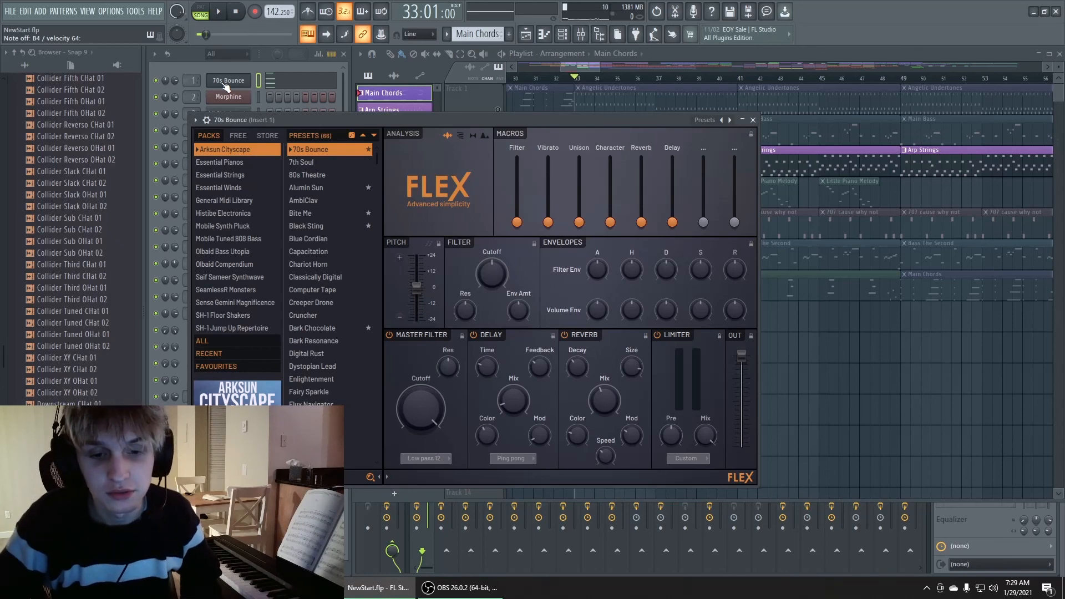
left_click(227, 83)
right_click(497, 172)
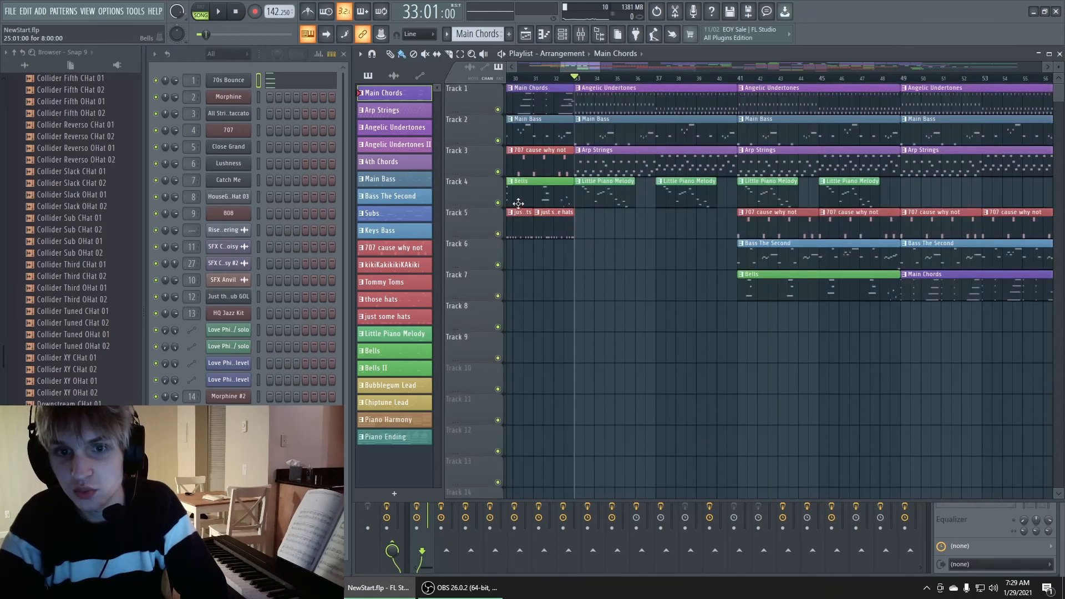
Solo Track 4, which holds the Little Piano Melody clips, and show the section around bar 33
left_click(497, 202)
left_click(498, 202)
right_click(498, 202)
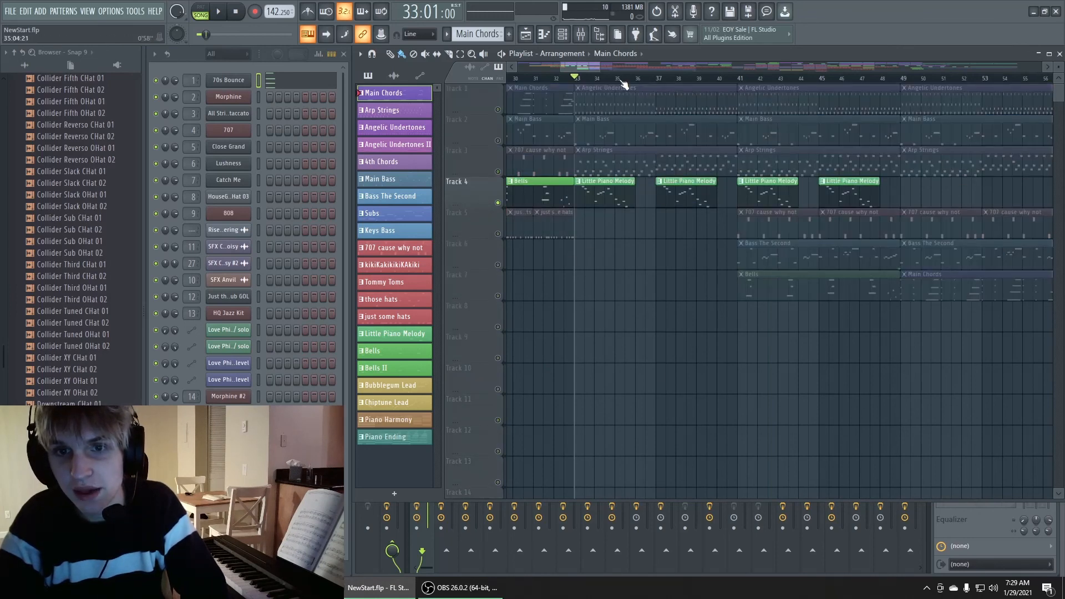
mouse_move(578, 67)
left_mouse_down()
mouse_move(563, 68)
mouse_move(594, 76)
mouse_move(578, 71)
left_mouse_up()
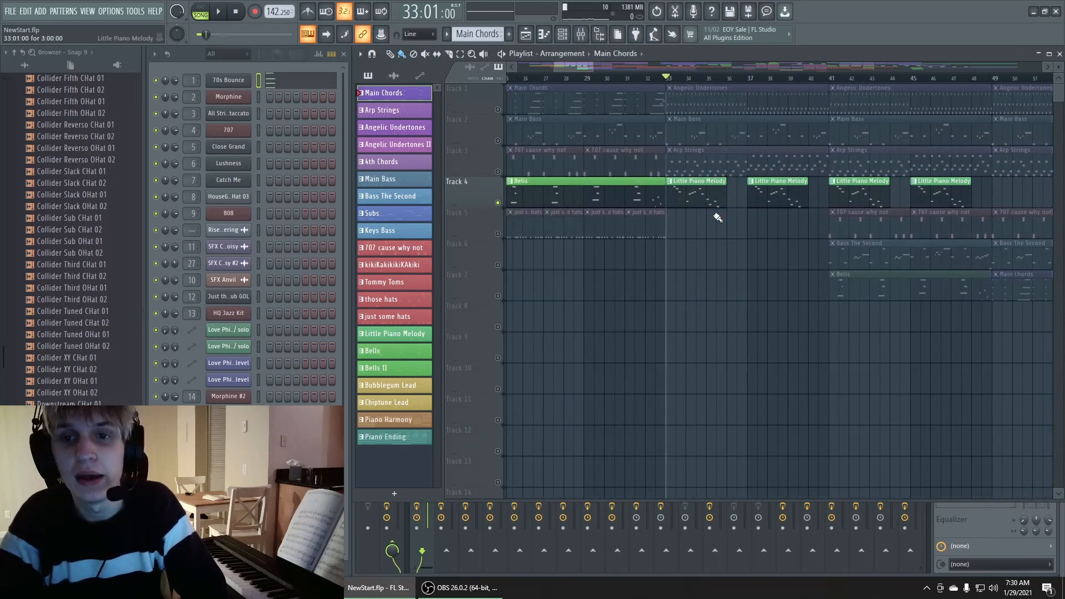
Open the first Little Piano Melody clip in the piano roll, play its notes from bar 33, and return to the playlist
double_click(708, 195)
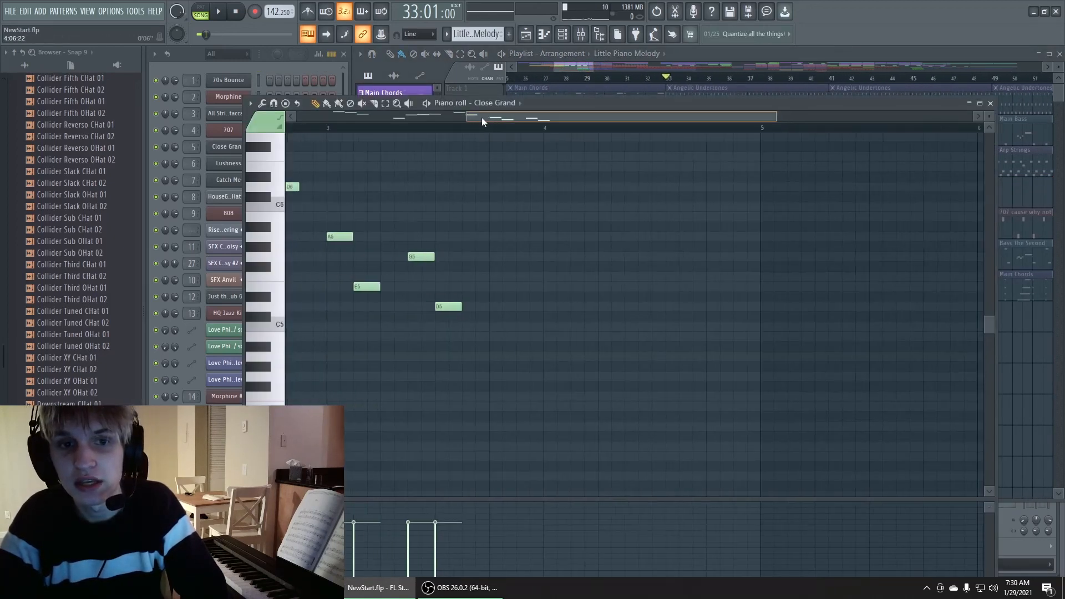
left_click_drag(482, 118, 405, 121)
scroll(493, 209, "up", 3)
left_click_drag(511, 119, 404, 121)
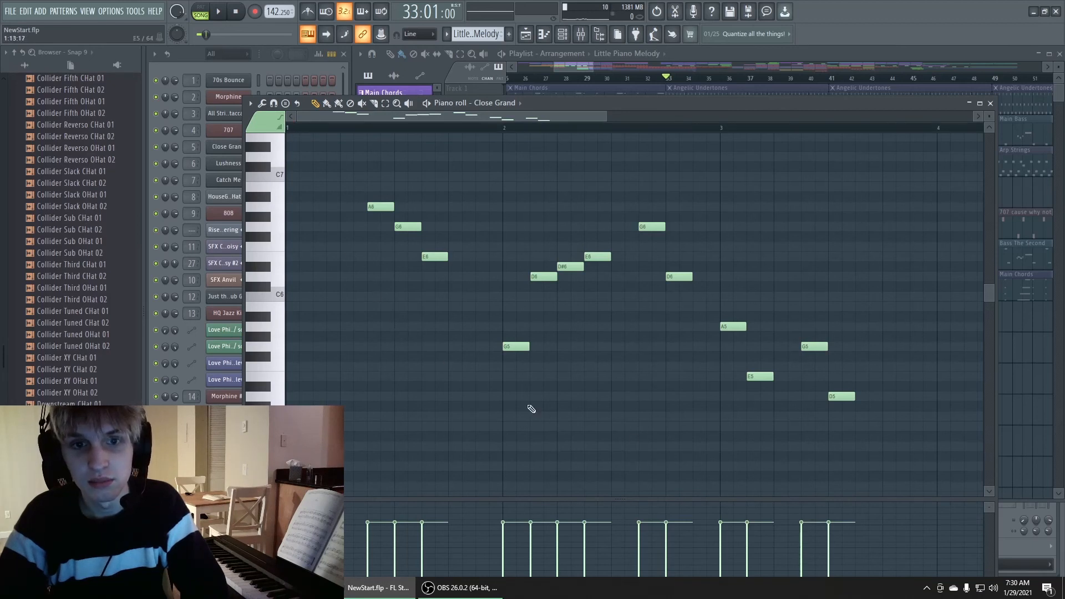
key("space")
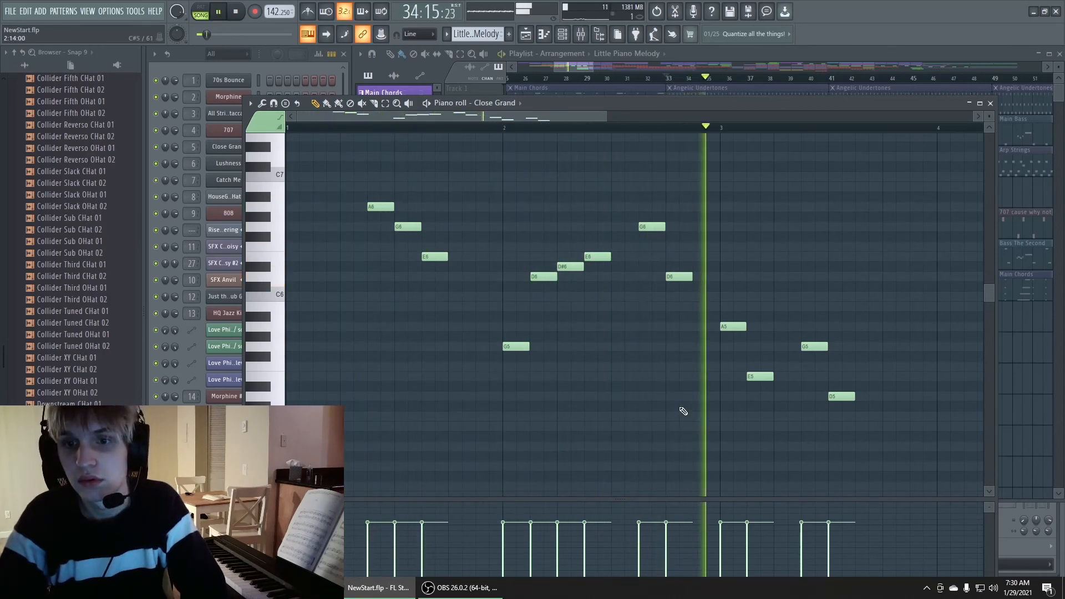
key("space")
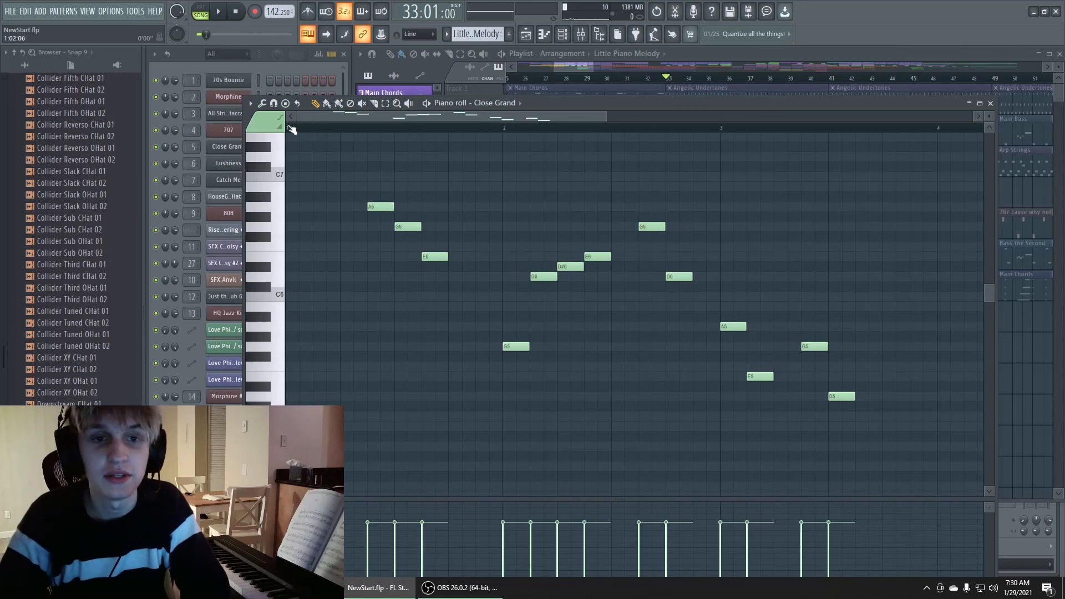
left_click(991, 103)
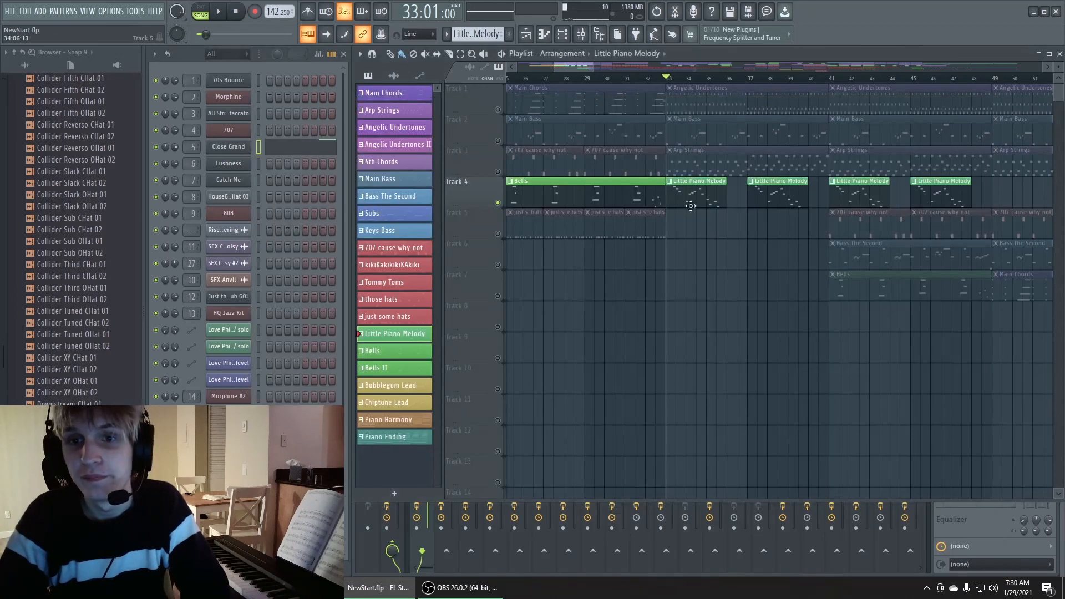
Reactivate all tracks and play the full arrangement briefly from bar 33
left_click(497, 203, "ctrl")
key("space")
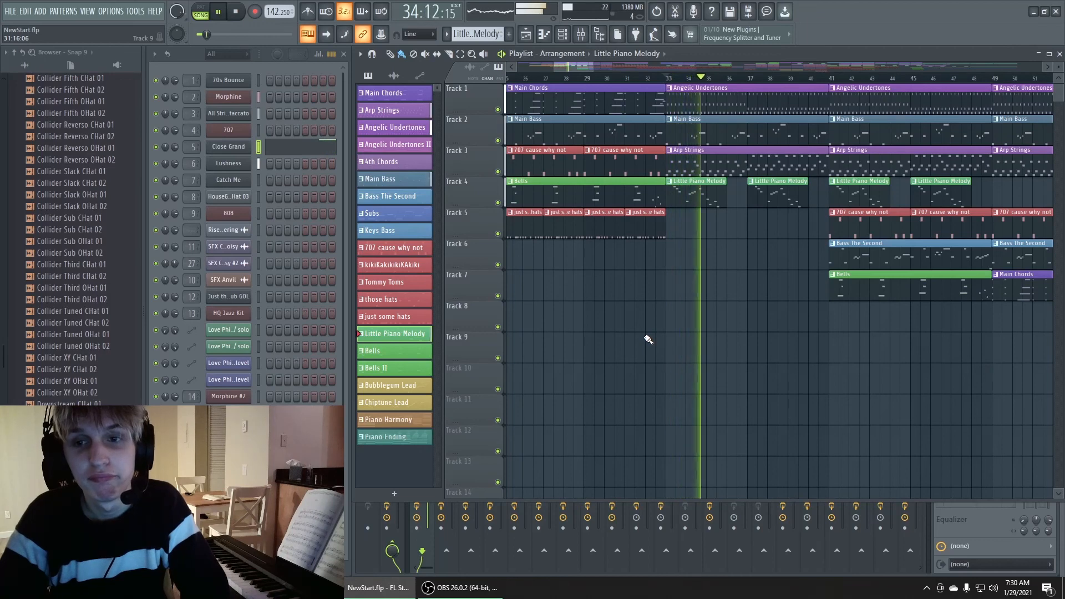
key("space")
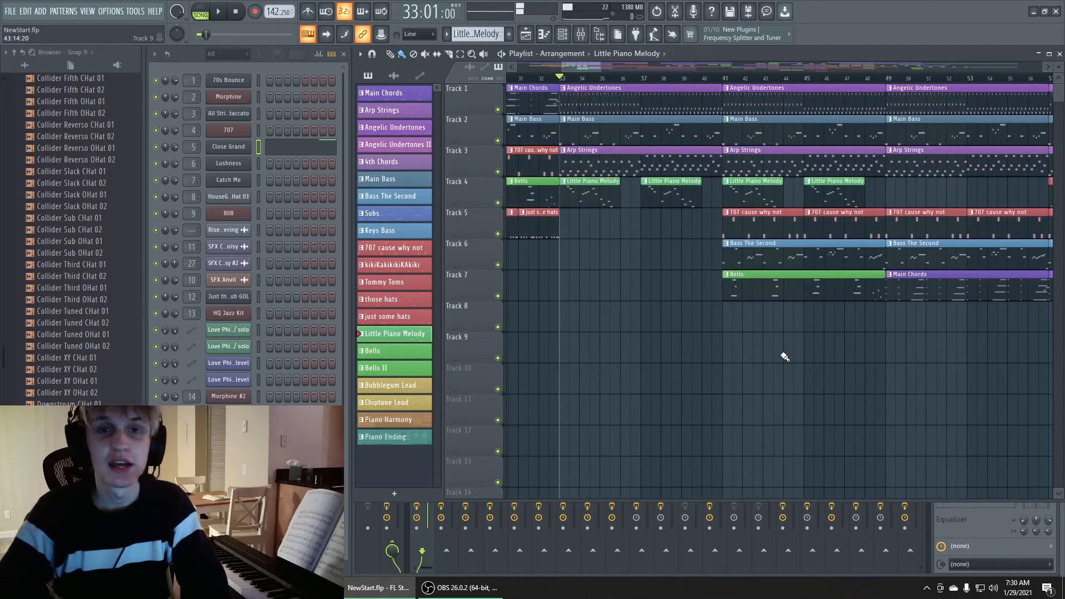
Set the playback position to bar 41 and play Track 6, containing Bass The Second, in solo
left_click(723, 80)
left_click_drag(584, 68, 592, 69)
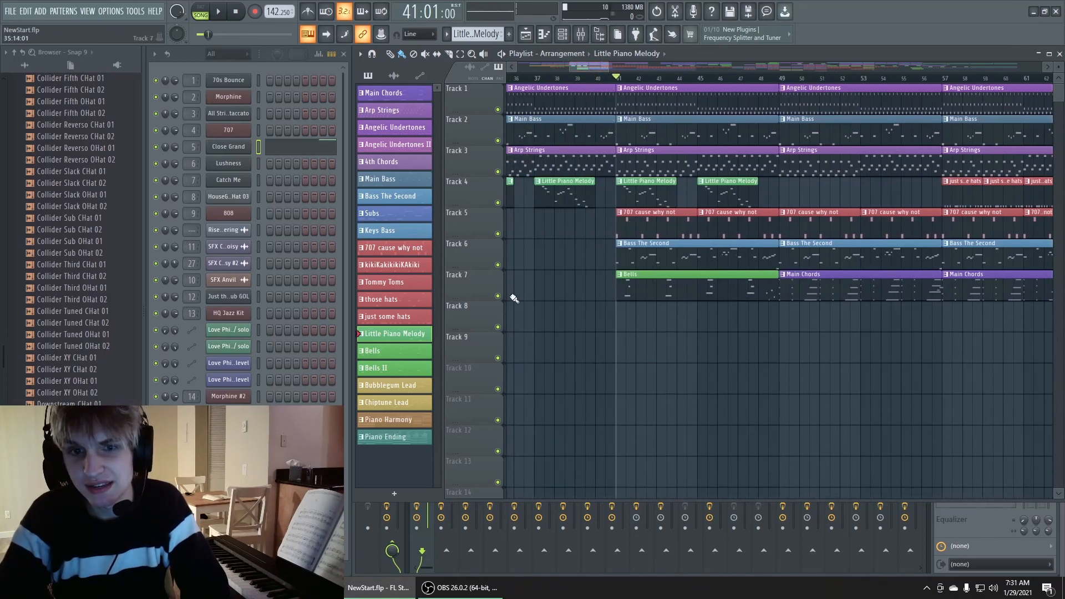
right_click(498, 265)
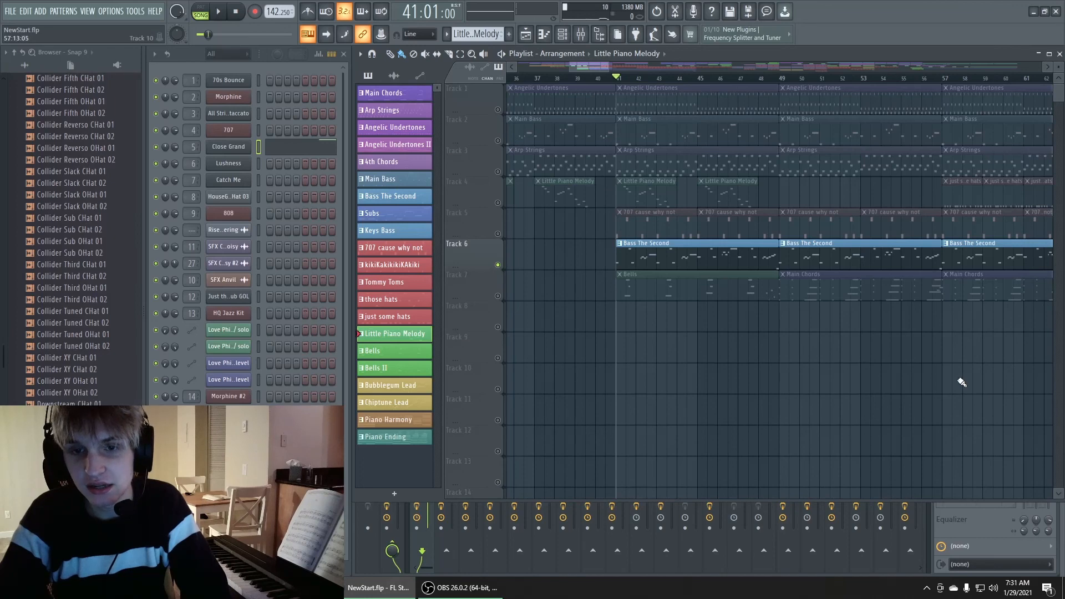
key("space")
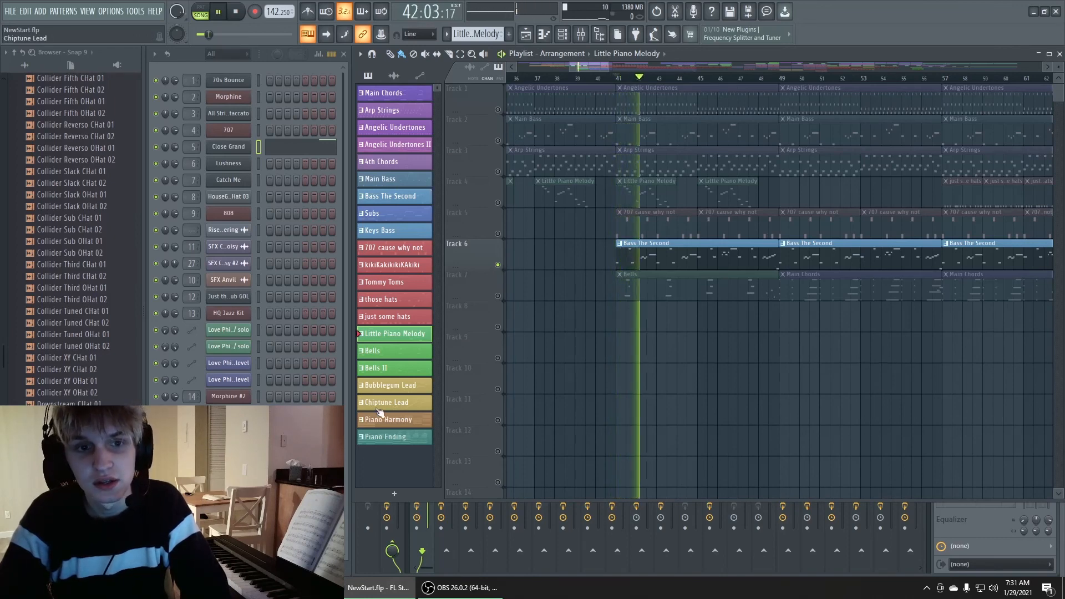
Inspect the Catch Me bass instrument in FLEX, stop playback, and close its window
left_click(229, 179)
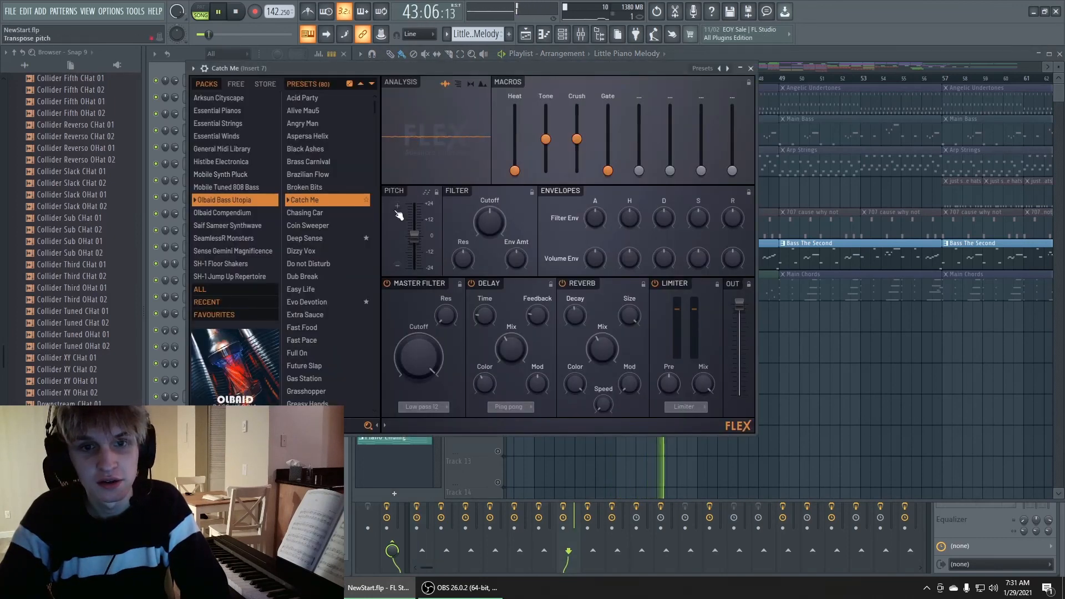
key("space")
left_click_drag(314, 71, 301, 120)
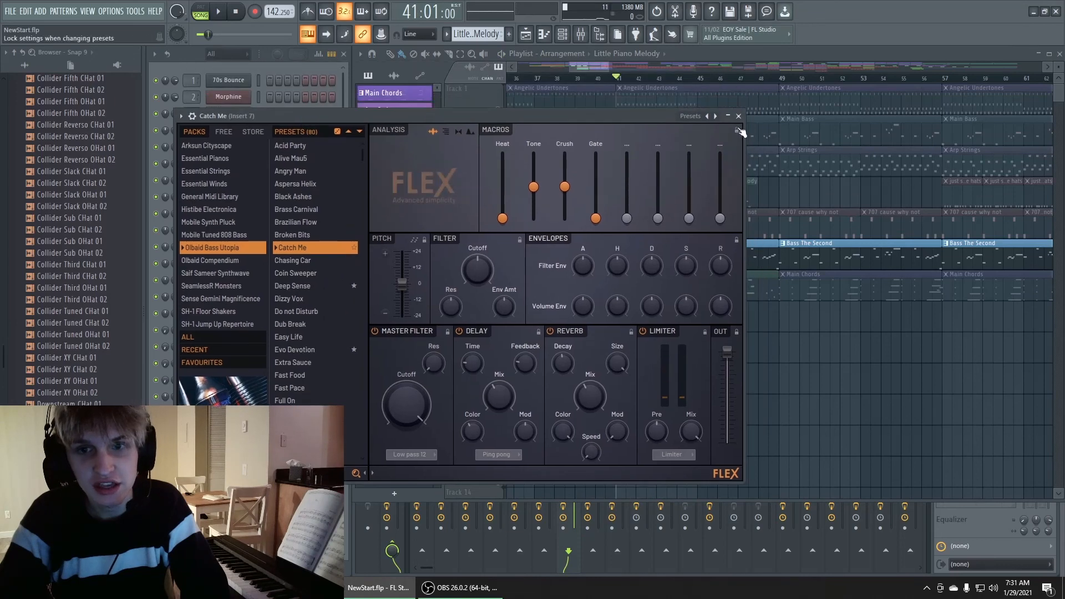
left_click(737, 117)
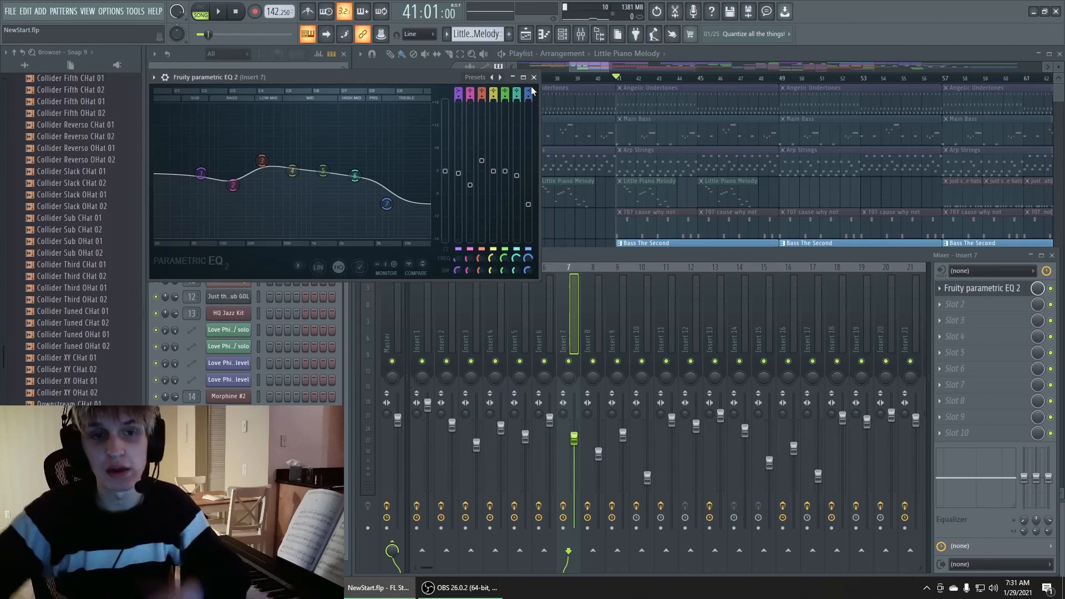
Play from bar 41 with Fruity Parametric EQ 2 on Insert 7 open, close the EQ, and stop playback after bar 49
key("space")
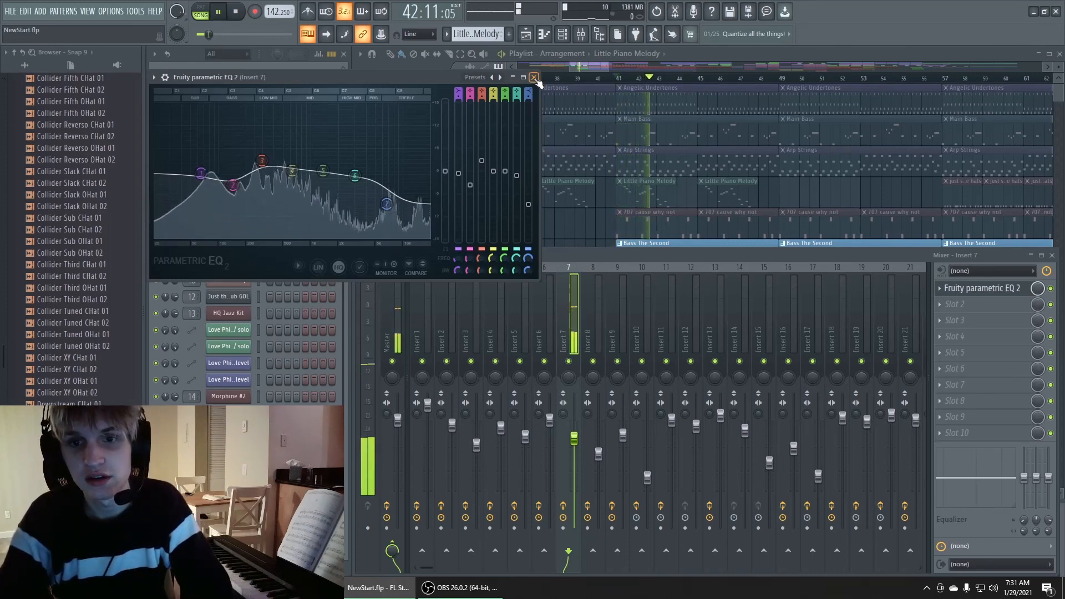
left_click(535, 78)
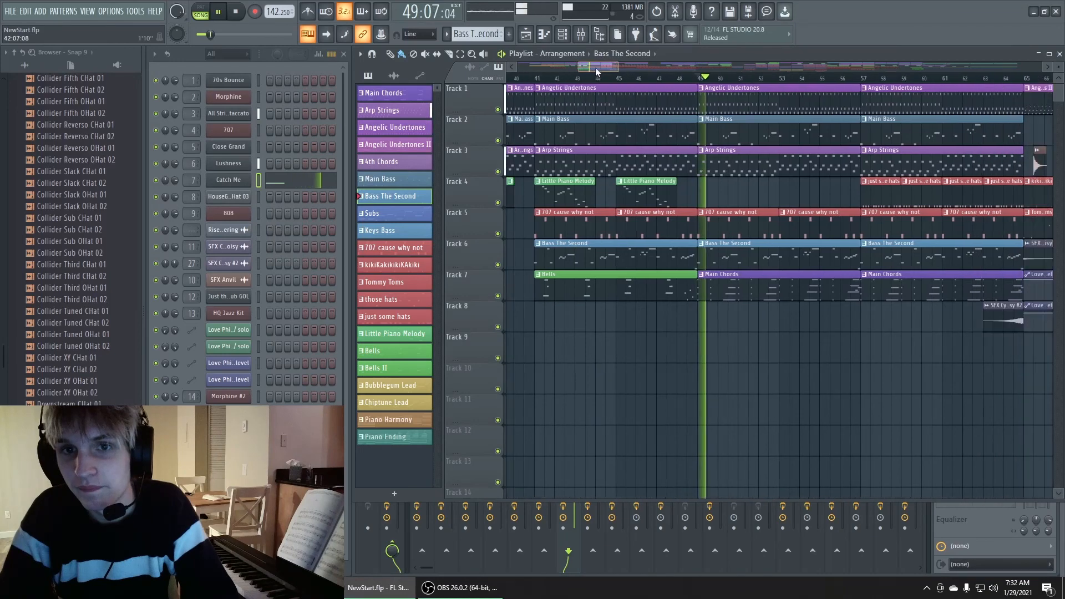
left_click_drag(596, 72, 598, 72)
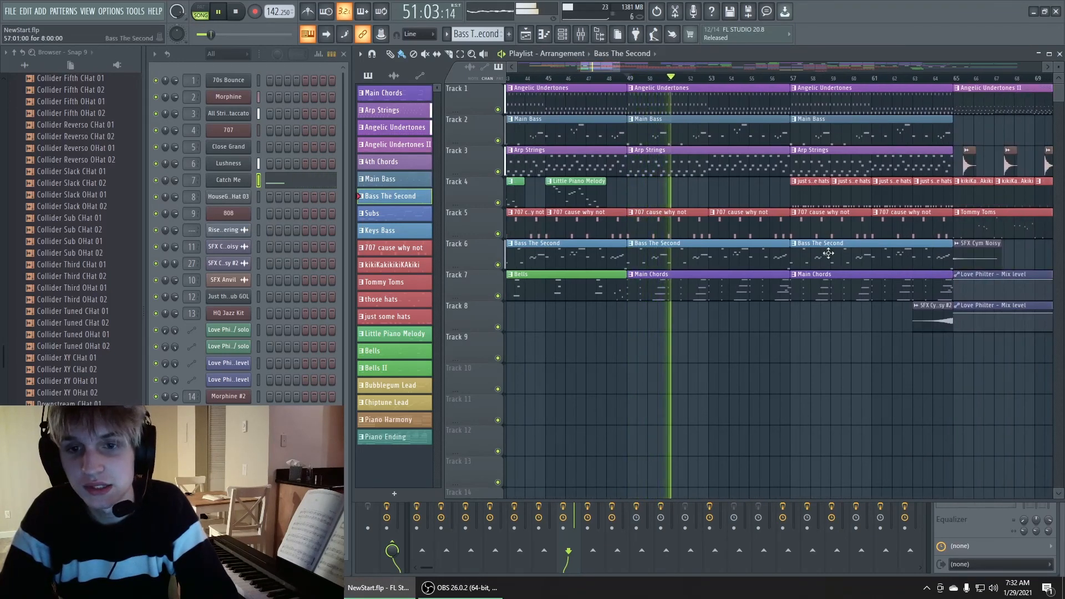
key("space")
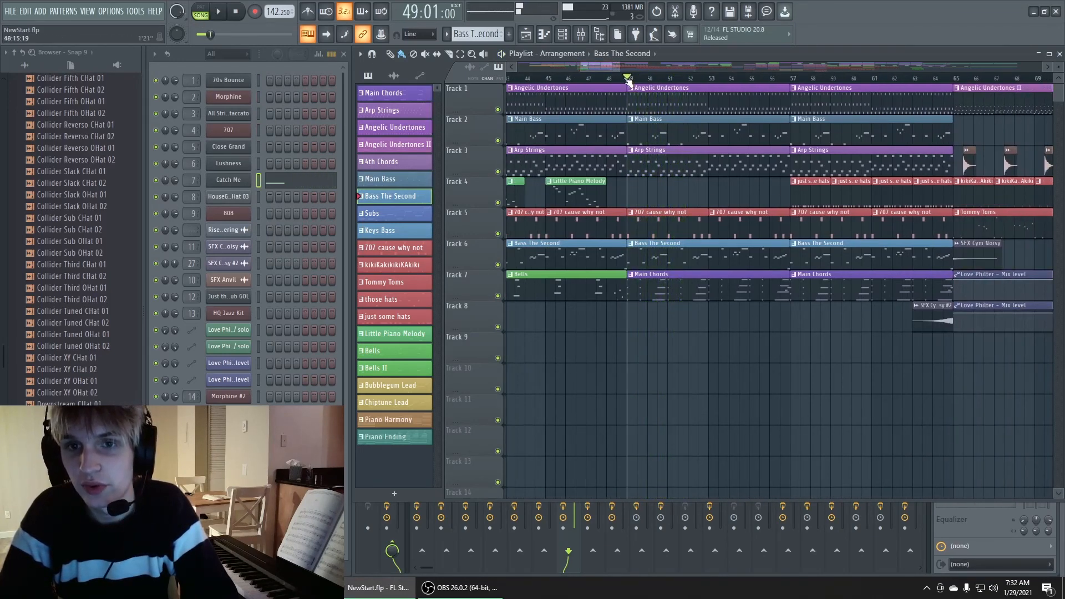
Play the hats on Track 4 in solo from bar 57, stop playback, and reactivate all tracks
left_click_drag(596, 73, 608, 71)
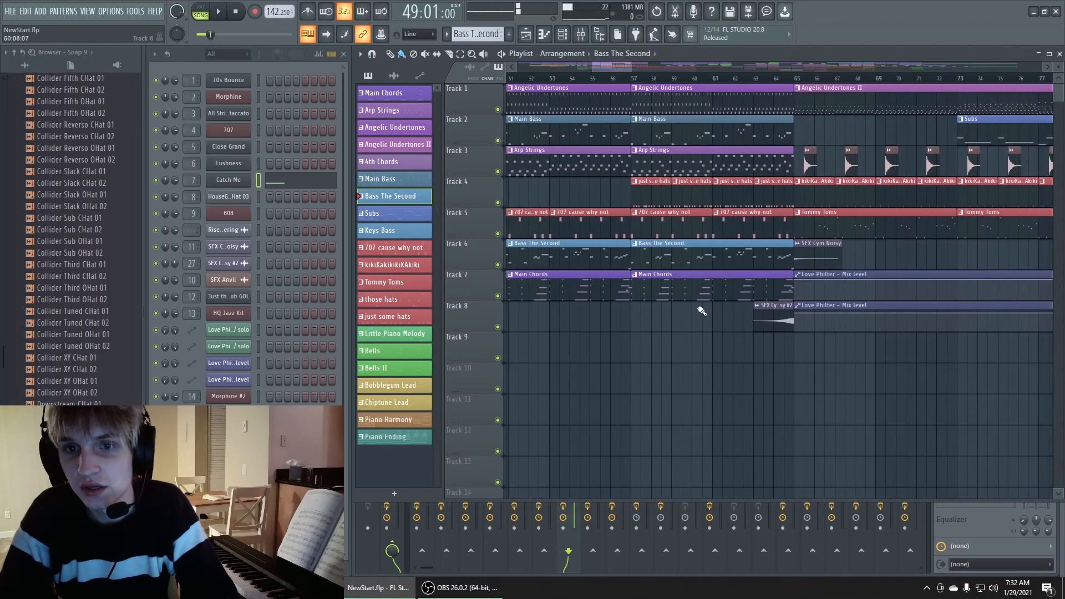
left_click(633, 78)
right_click(499, 202)
key("space")
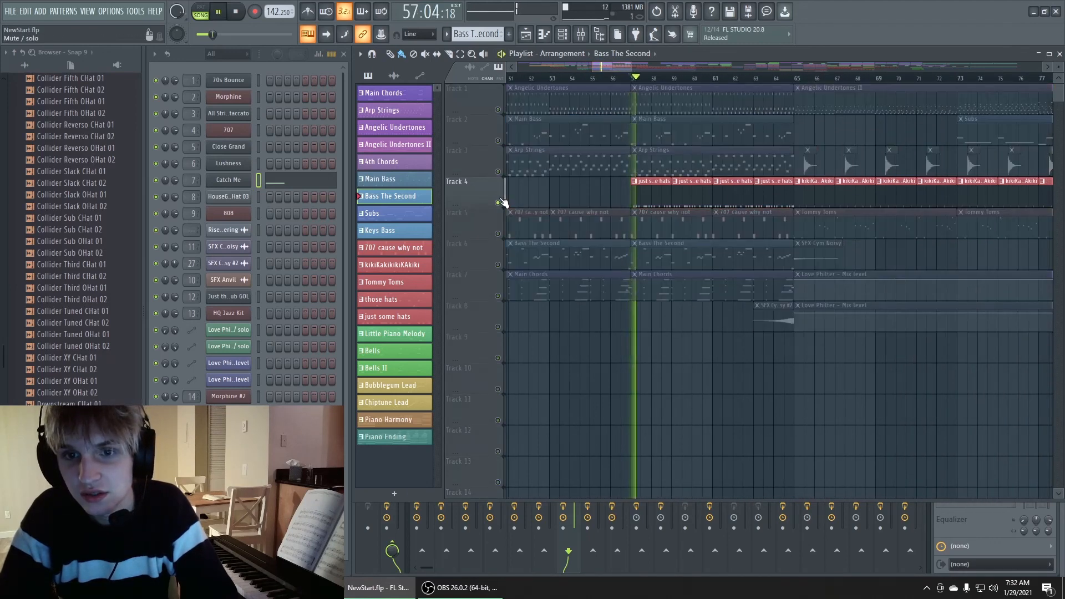
key("space")
right_click(499, 202)
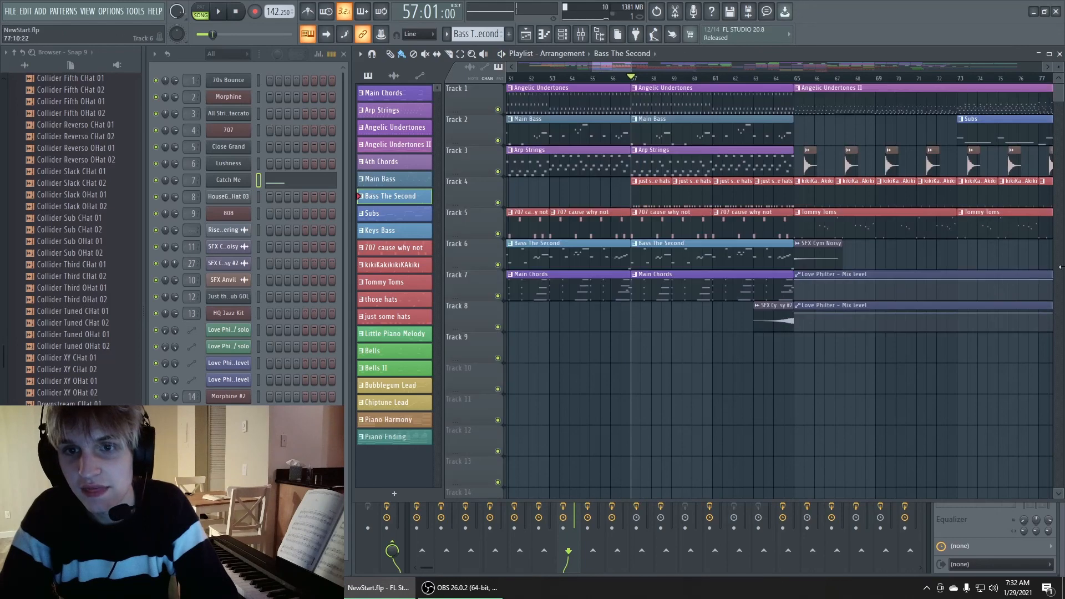
Play the full arrangement from bar 63 through the section change at bar 65 to about bar 72, and save the project
left_click(805, 79)
left_click_drag(603, 61, 621, 64)
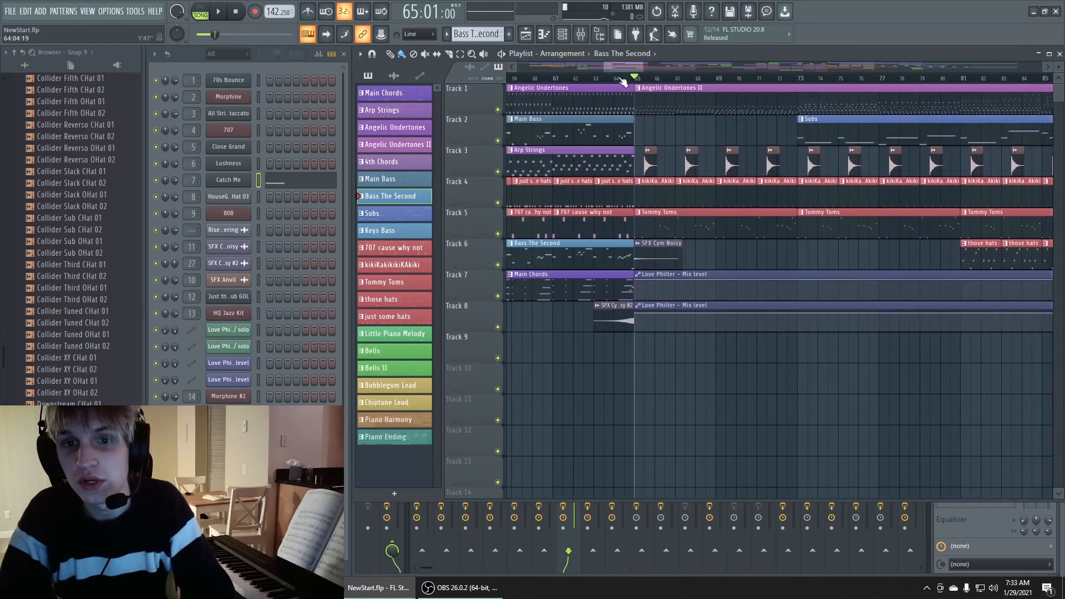
left_click(598, 79)
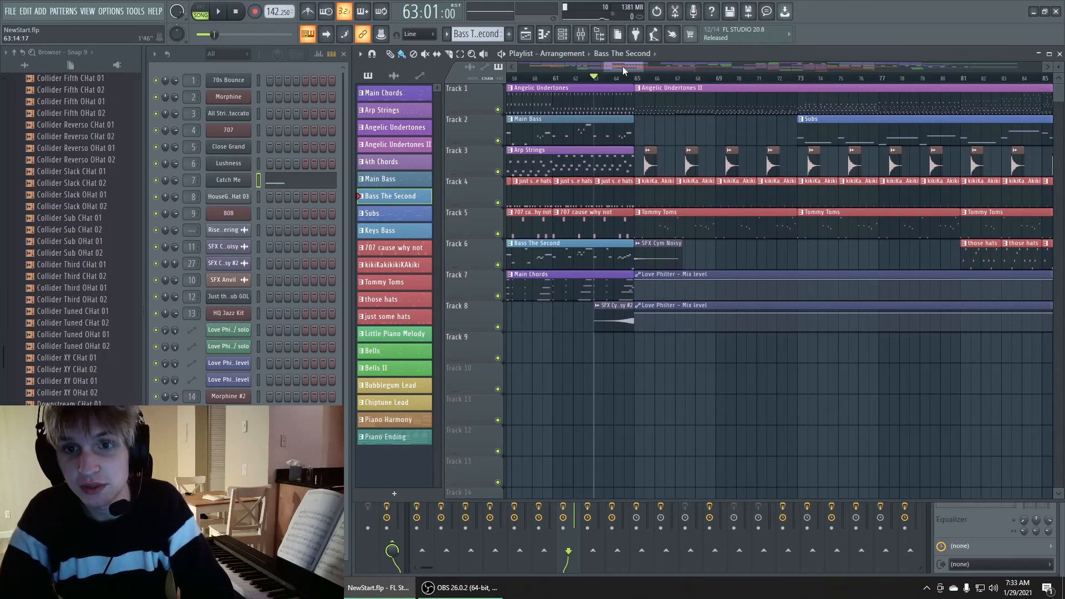
key("space")
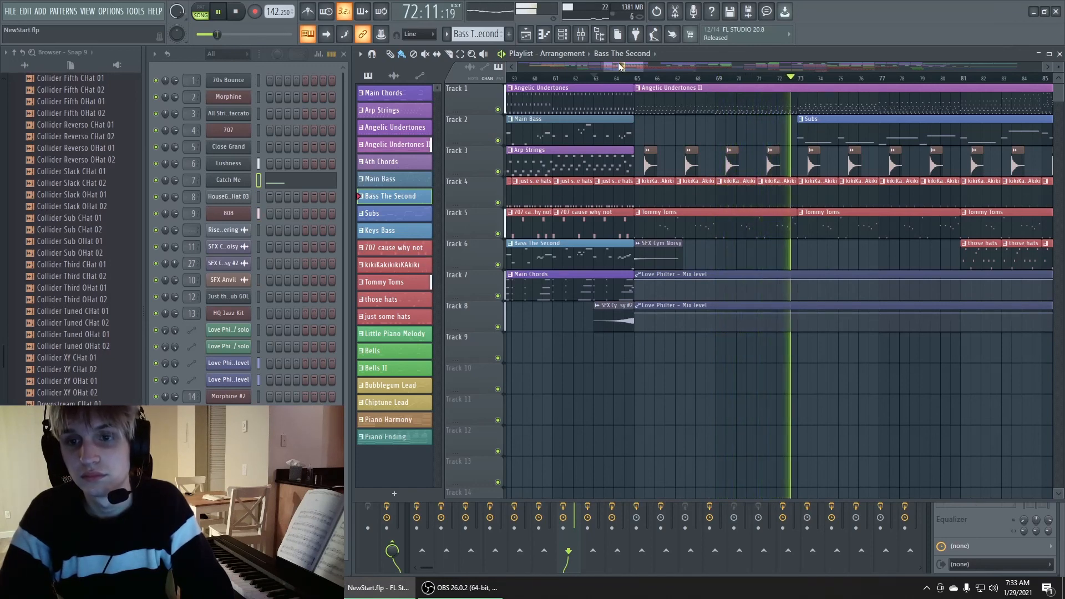
key("space")
key("ctrl+s")
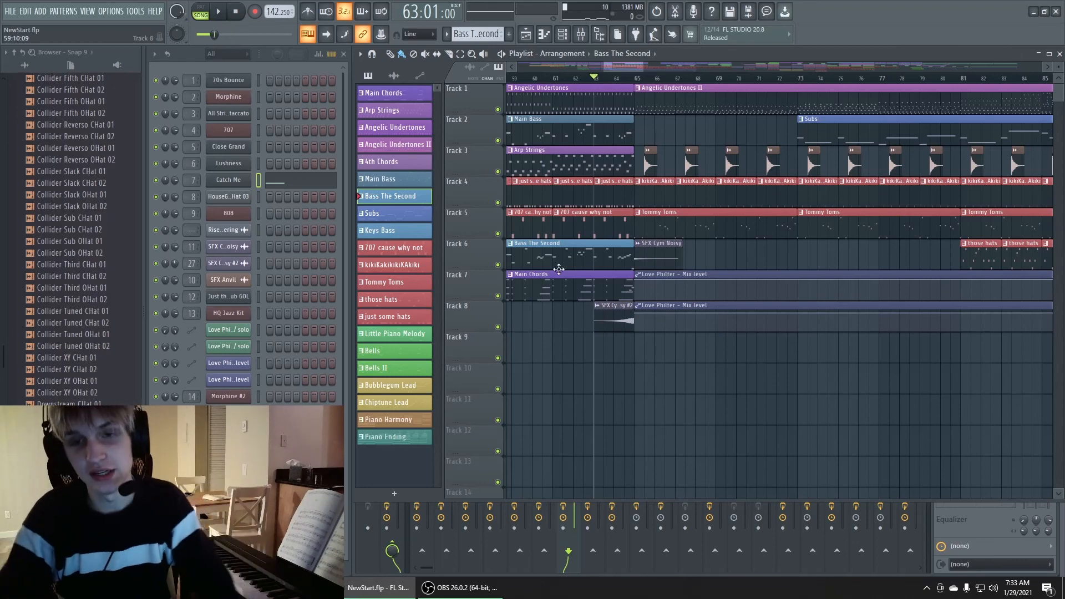
Set the playback position to bar 65 and play the SFX Cym Noisy clip with Track 6 soloed
left_click(638, 79)
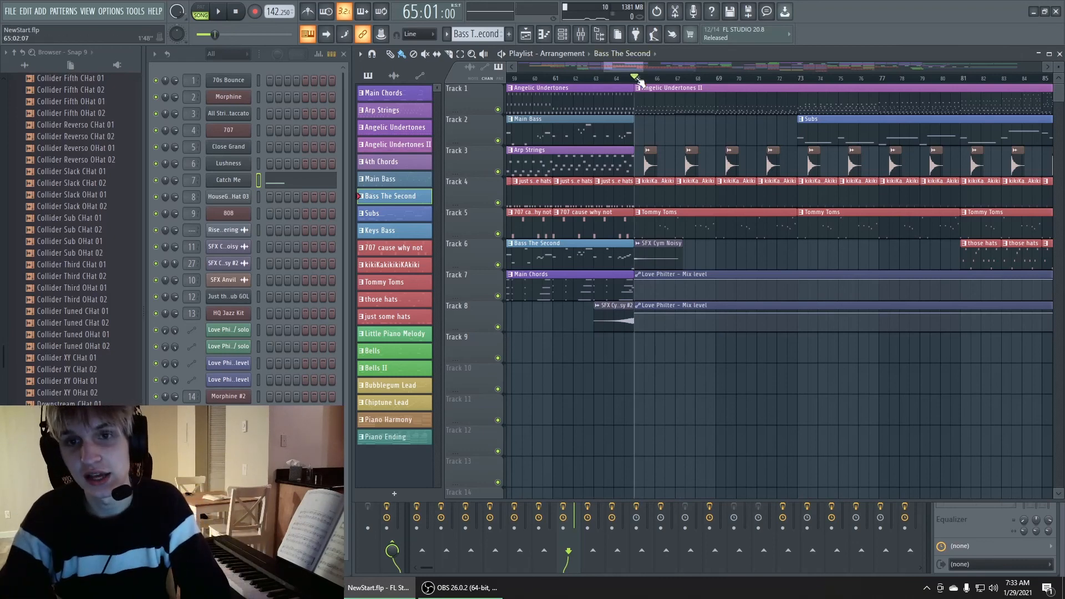
left_click(498, 265, "ctrl")
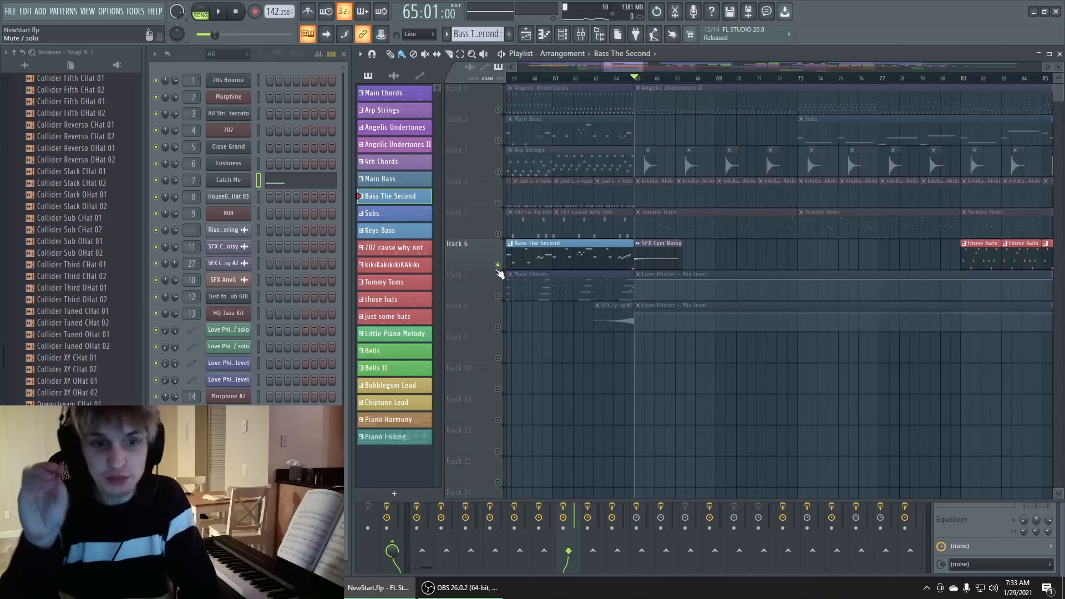
key("space")
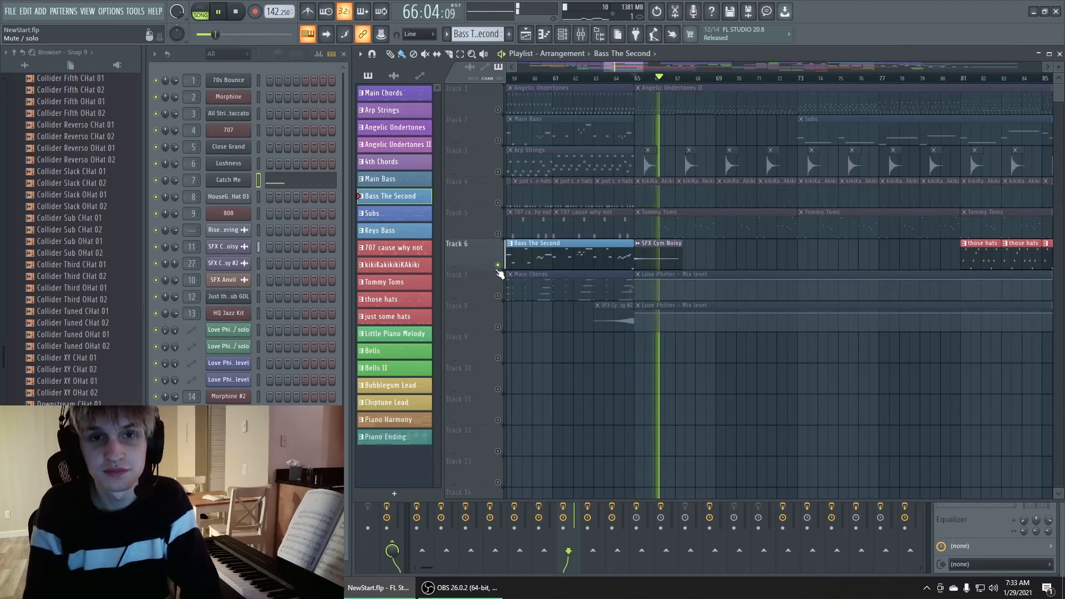
key("space")
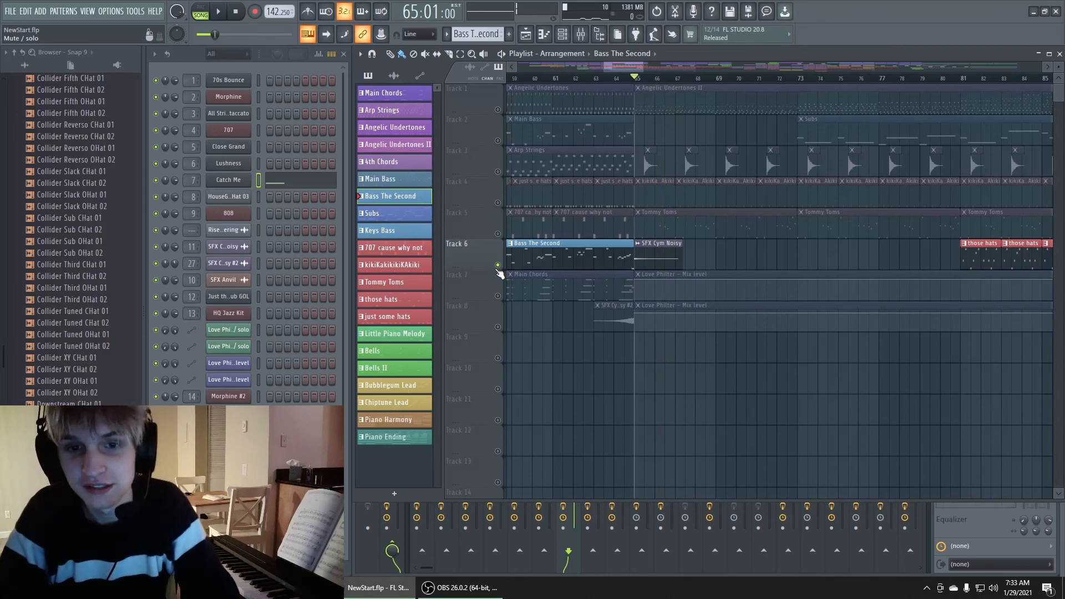
Play Track 3 in solo from bar 65 to about bar 75, stop playback, and reactivate all tracks
left_click(498, 265, "ctrl")
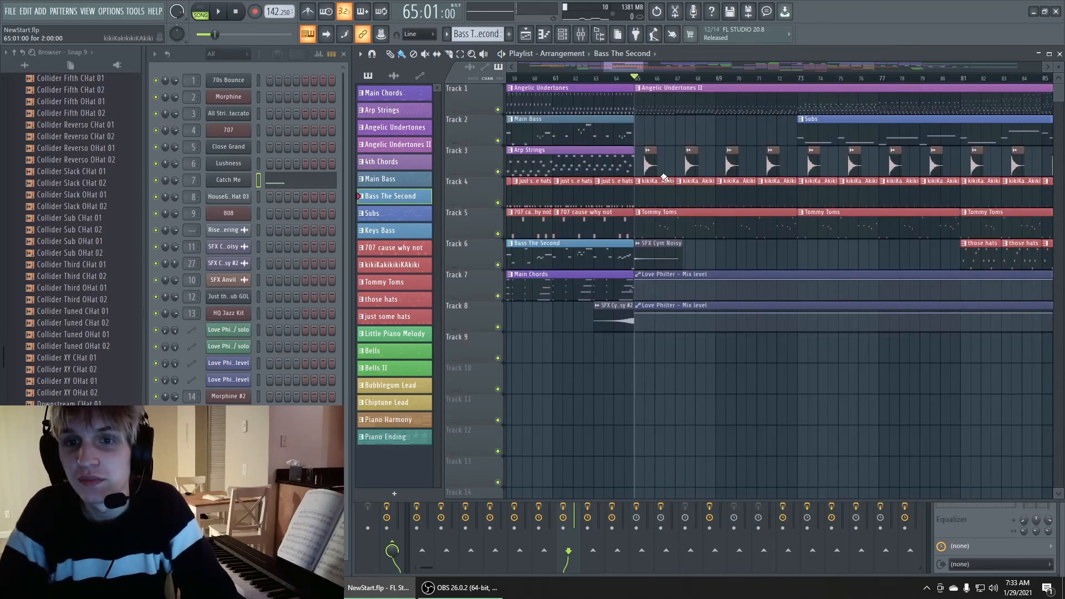
left_click(498, 172, "ctrl")
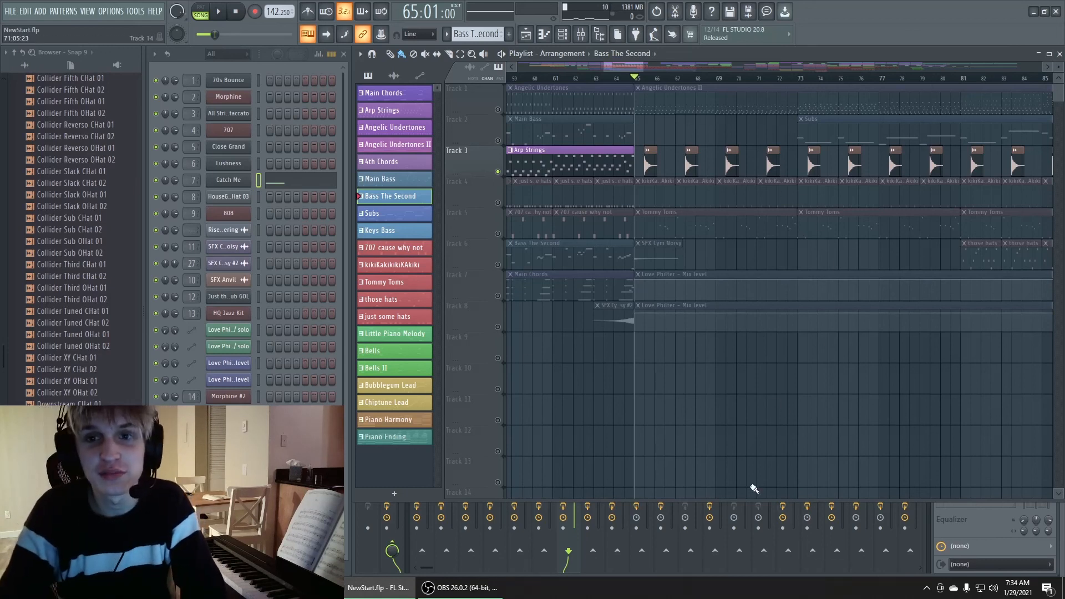
key("space")
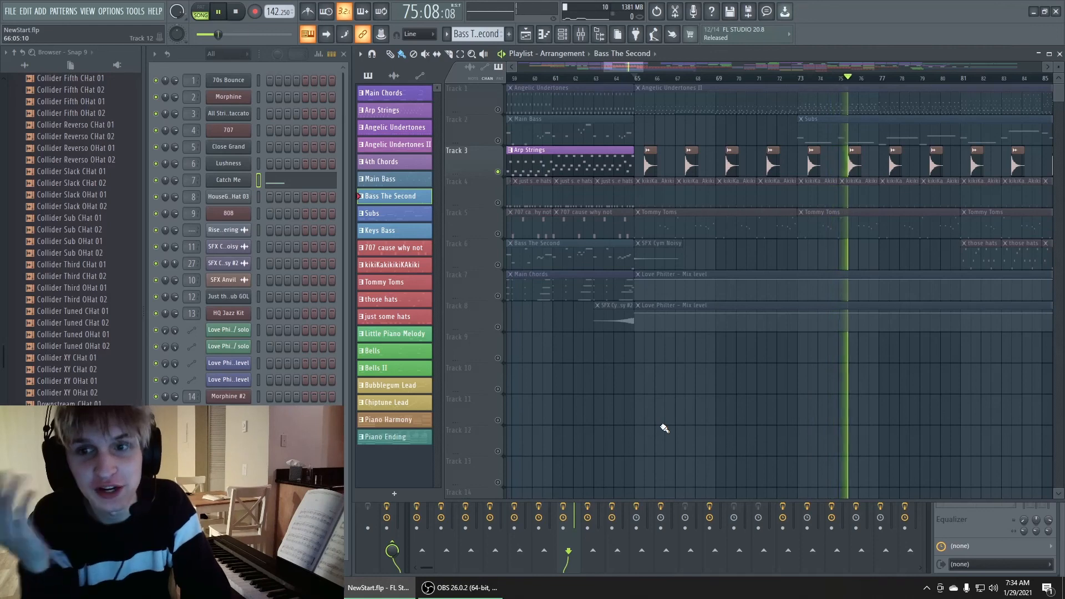
key("space")
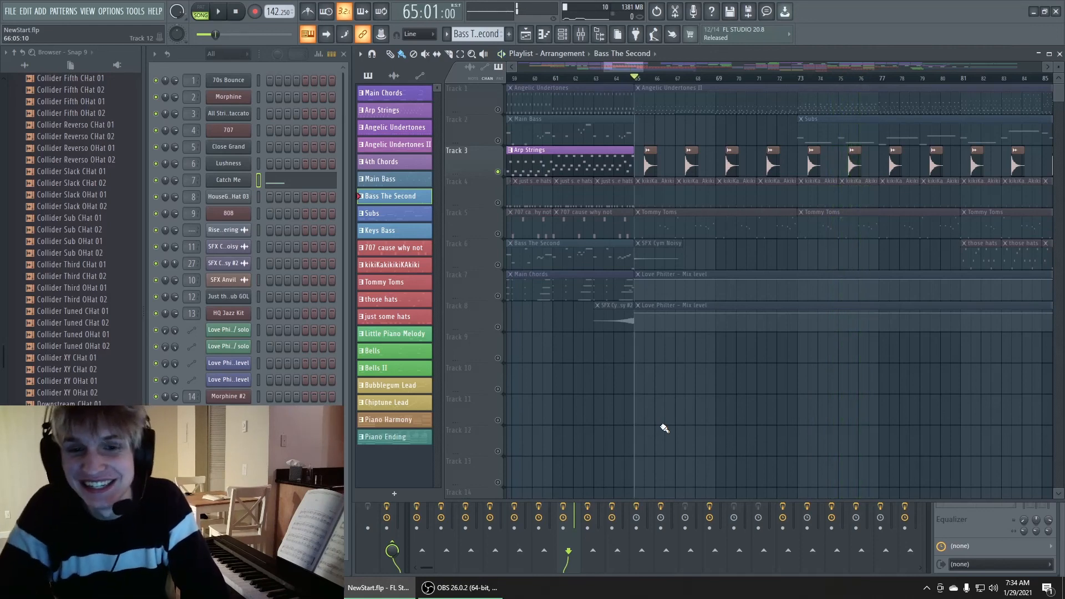
right_click(499, 171)
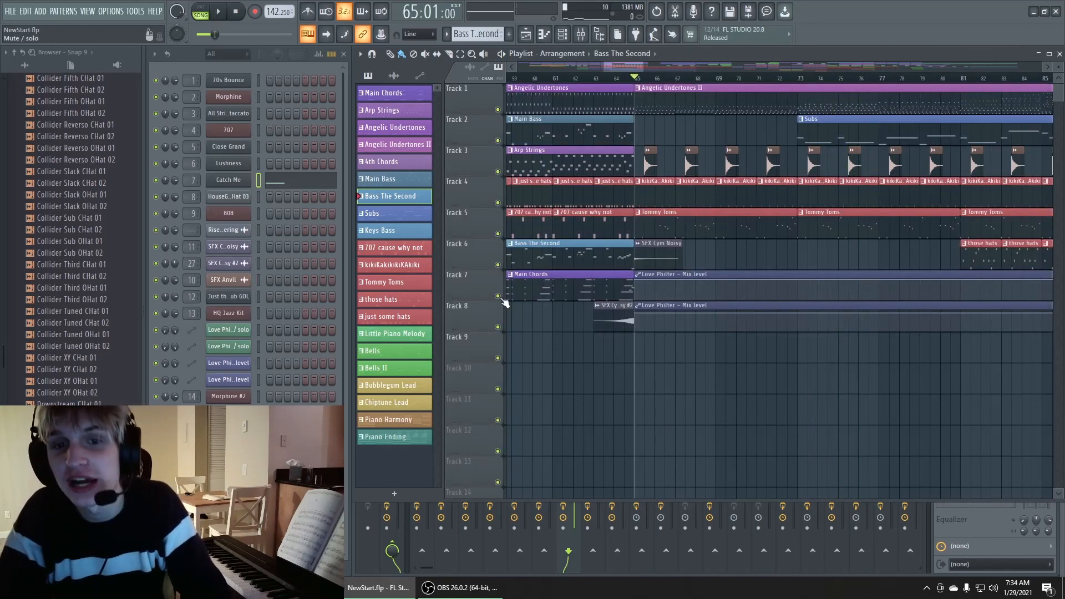
Play the Tommy Toms pattern on Track 5 in solo from bar 65, reactivate all tracks, and stop playback
right_click(498, 234)
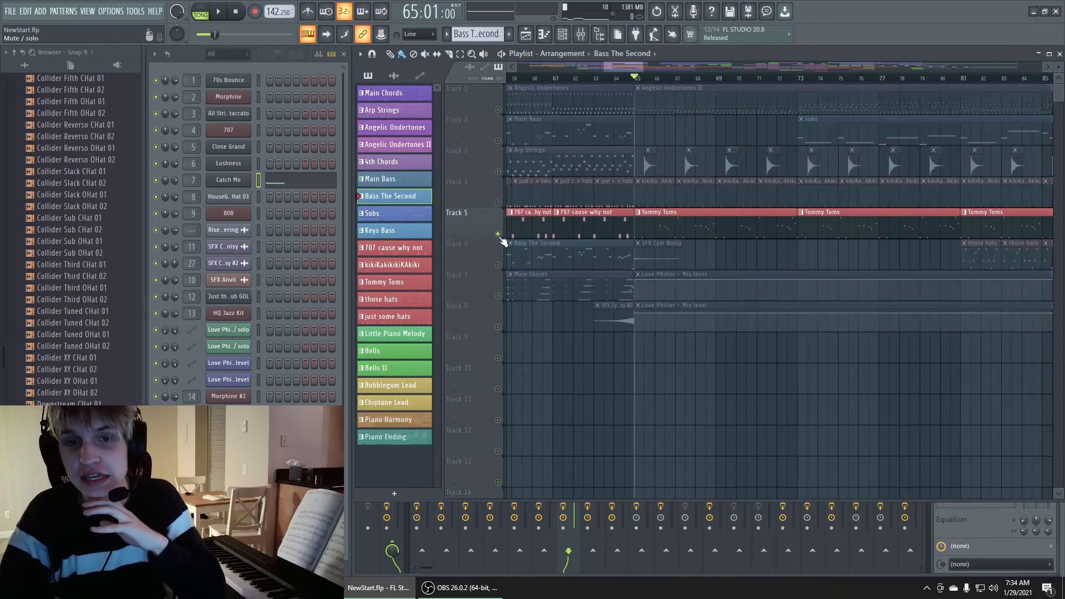
right_click(498, 234)
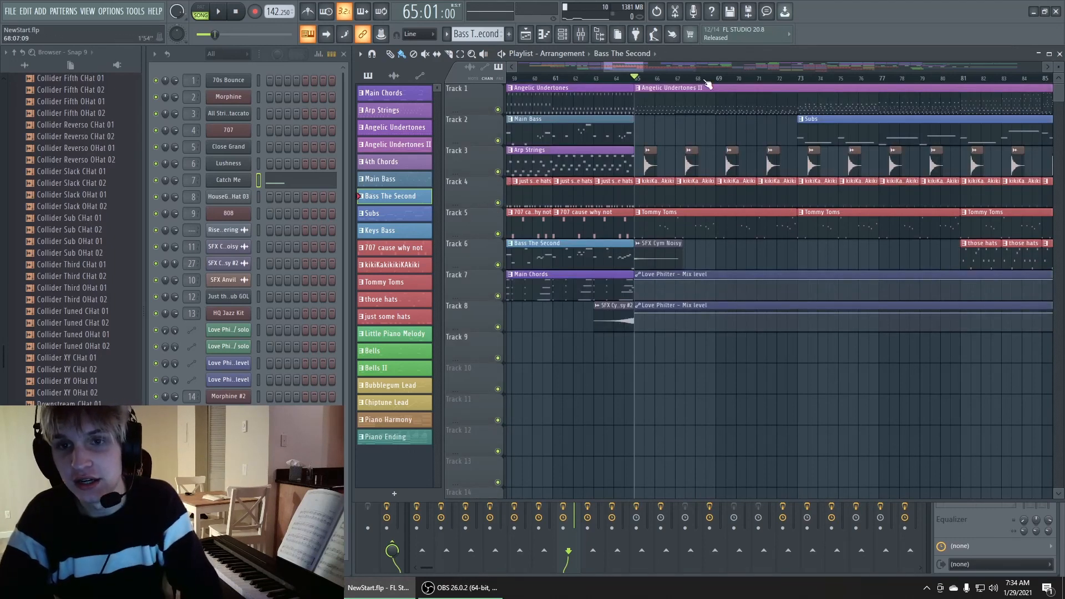
mouse_move(635, 68)
left_mouse_down()
mouse_move(620, 69)
mouse_move(635, 67)
left_mouse_up()
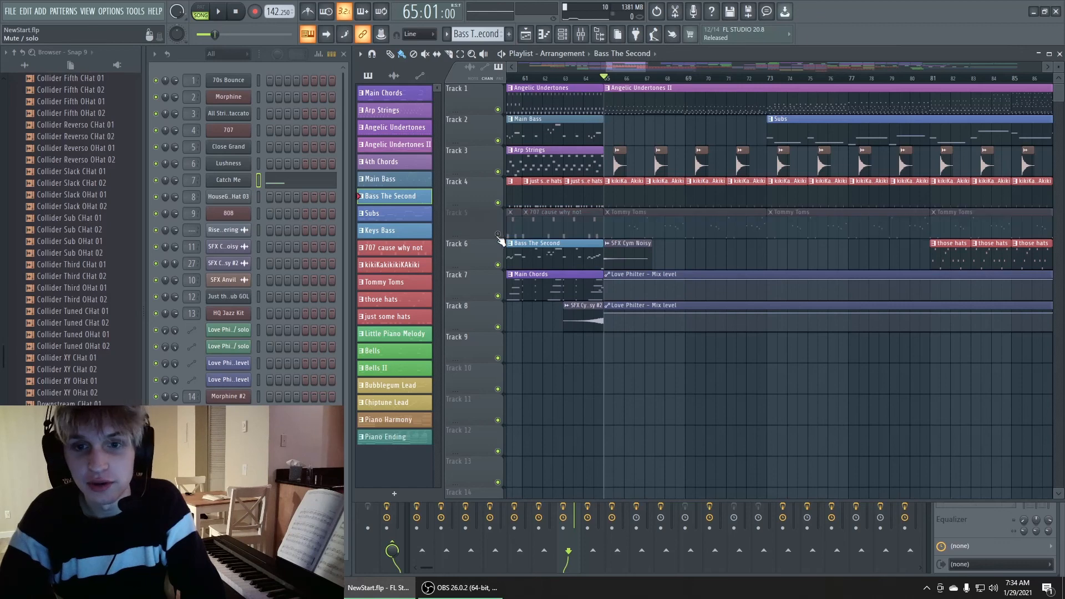
right_click(497, 234)
key("space")
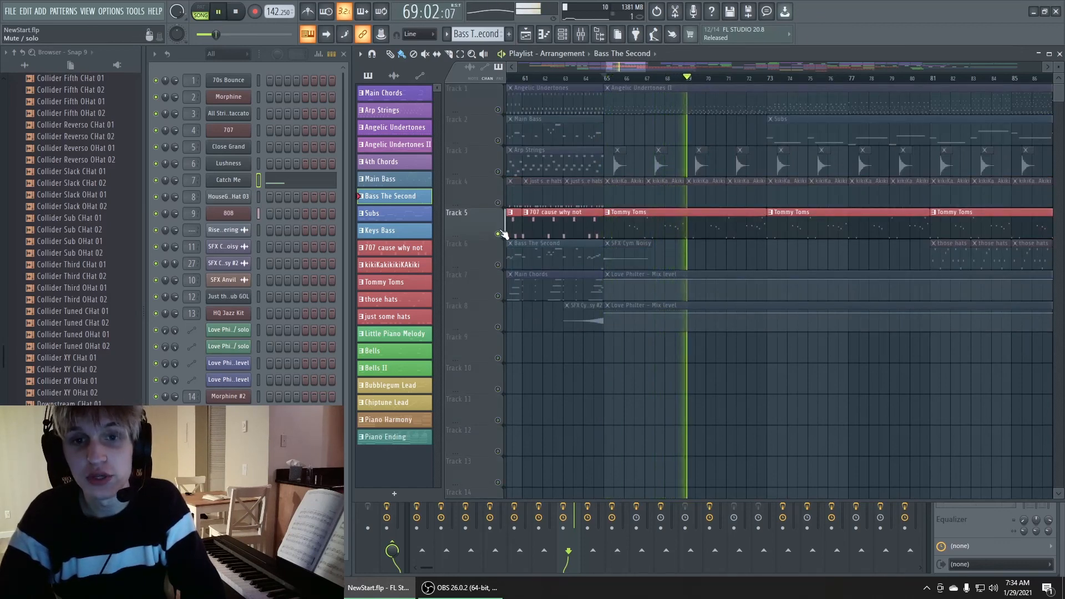
right_click(498, 233)
key("space")
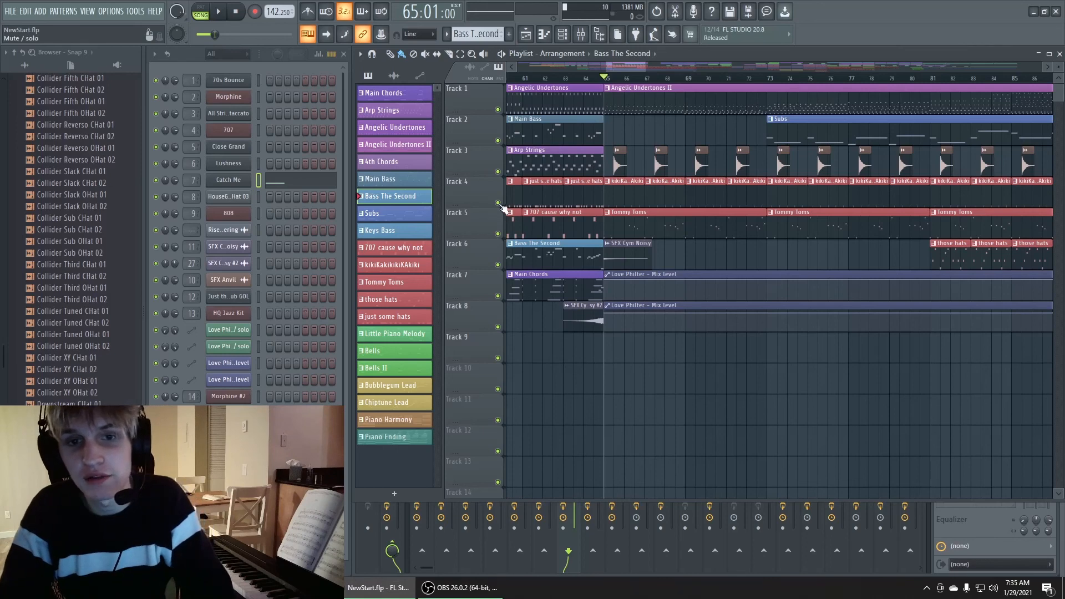
Play the kikiKakikikiKAkiki clips on Track 4 in solo from bar 65 and stop playback
right_click(498, 203)
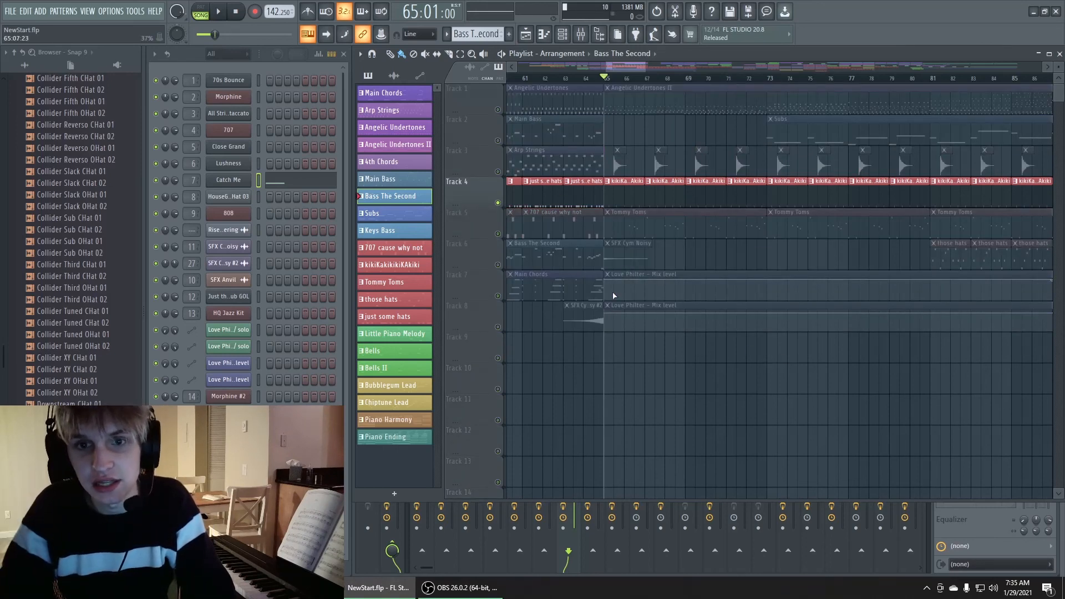
key("space")
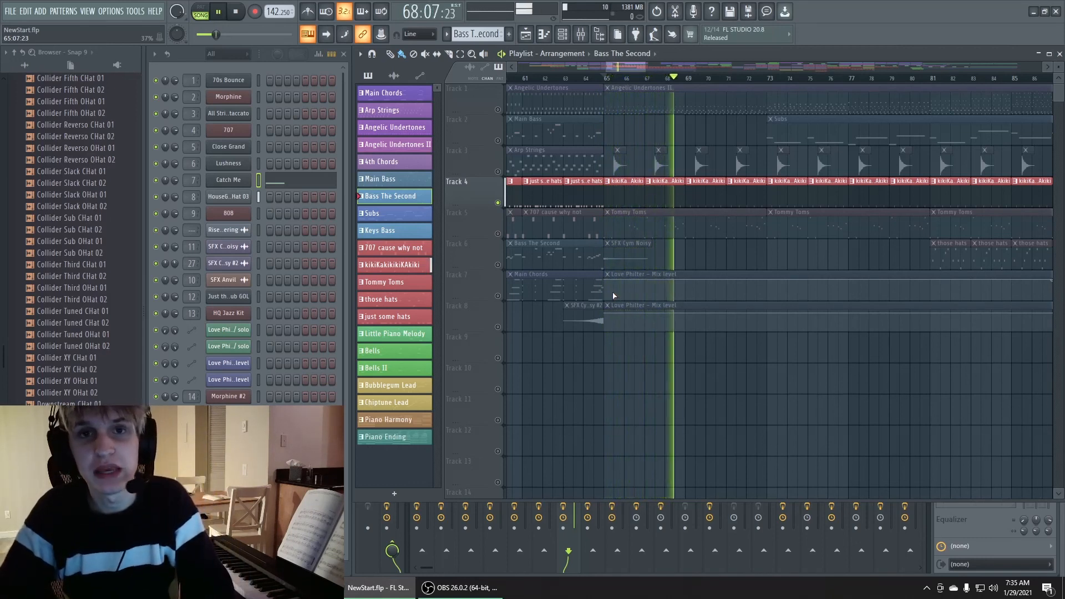
key("space")
Solo Track 1 and play the Angelic Undertones II clip from bar 65
right_click(498, 110)
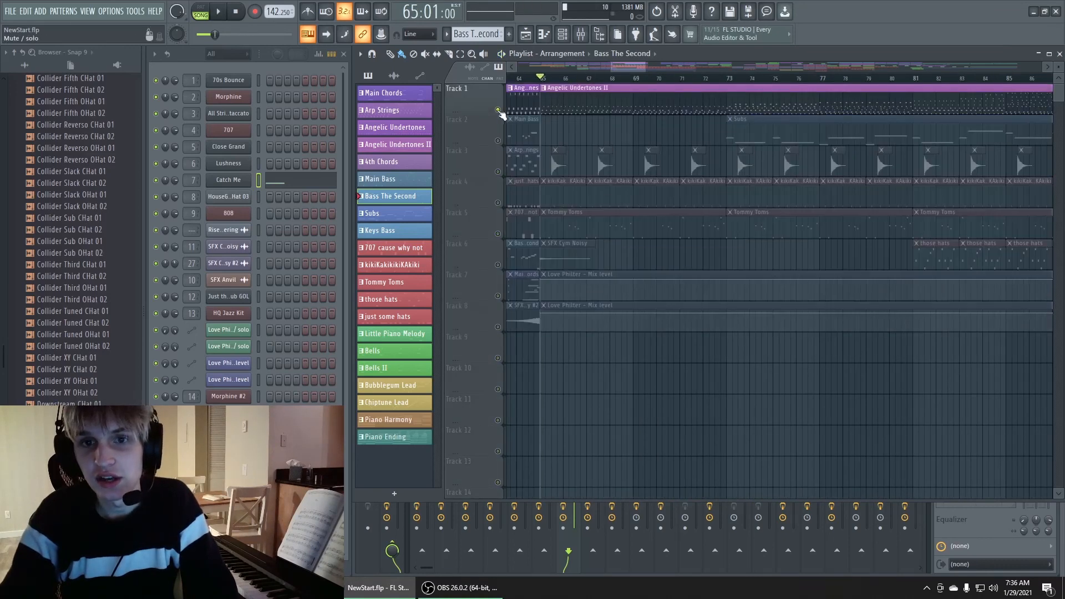
scroll(627, 81, "right", 5)
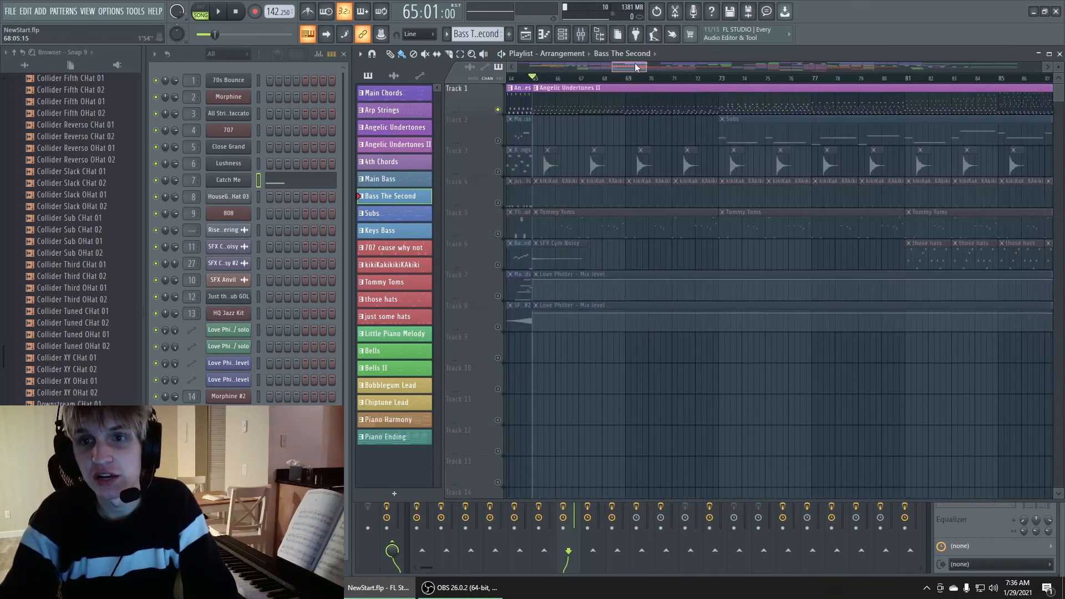
left_click(614, 79)
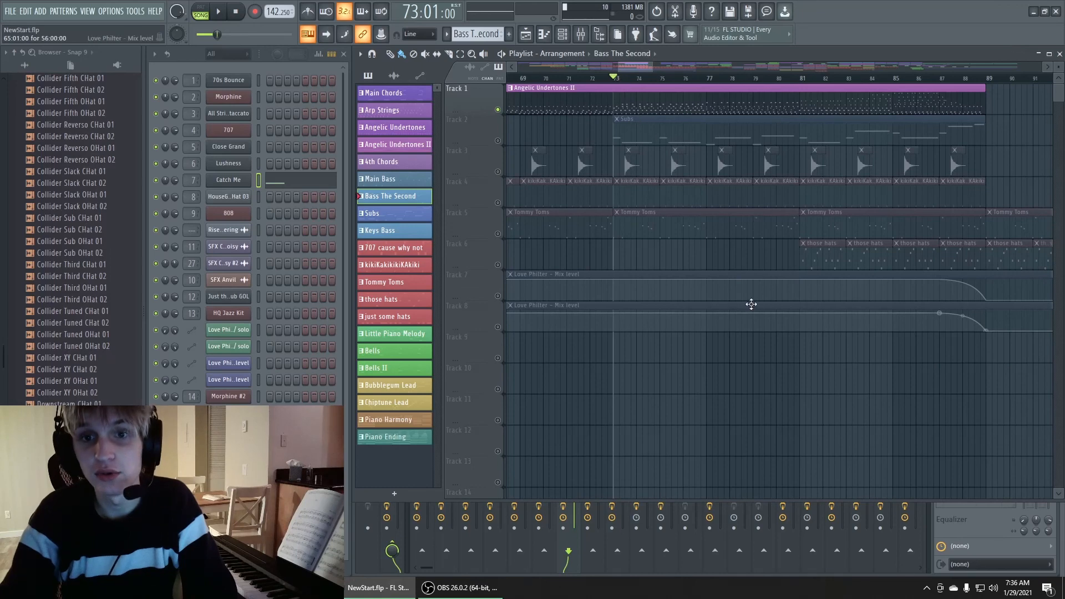
mouse_move(644, 67)
left_mouse_down()
mouse_move(617, 79)
mouse_move(627, 65)
left_mouse_up()
key("space")
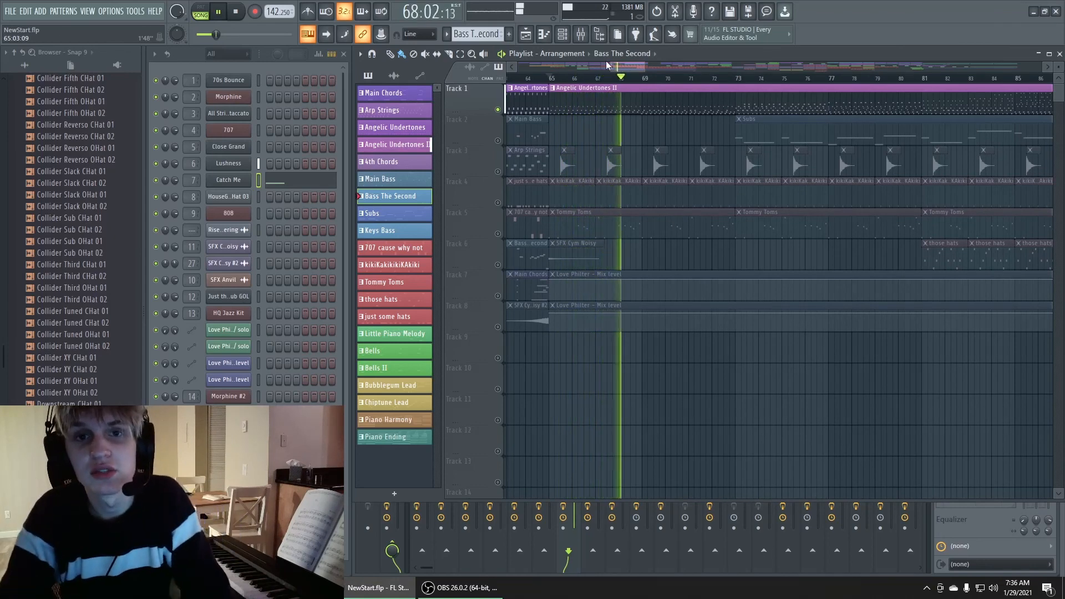
Audition Angelic Undertones II from bars 73, 77, 81 and 85 in turn, stop playback, and reactivate all tracks
left_click_drag(595, 62, 644, 68)
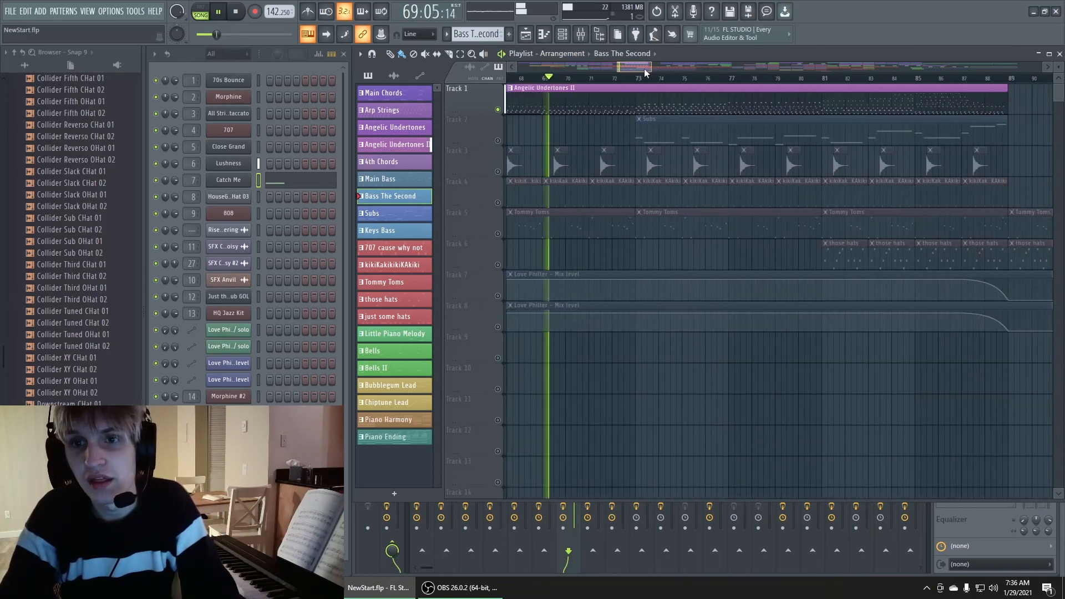
left_click(634, 78)
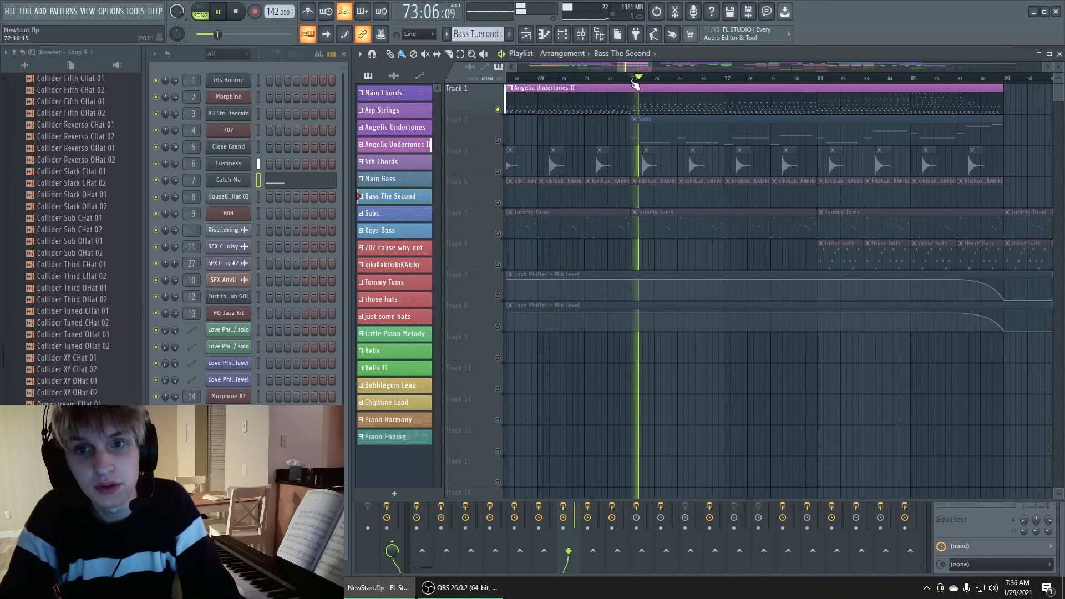
left_click(727, 79)
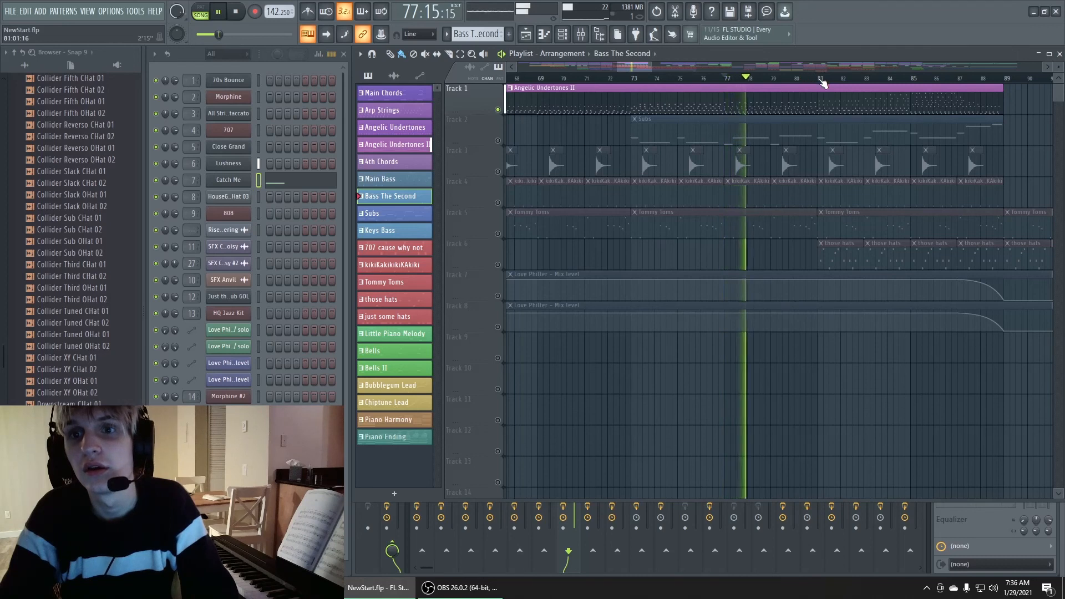
left_click(814, 79)
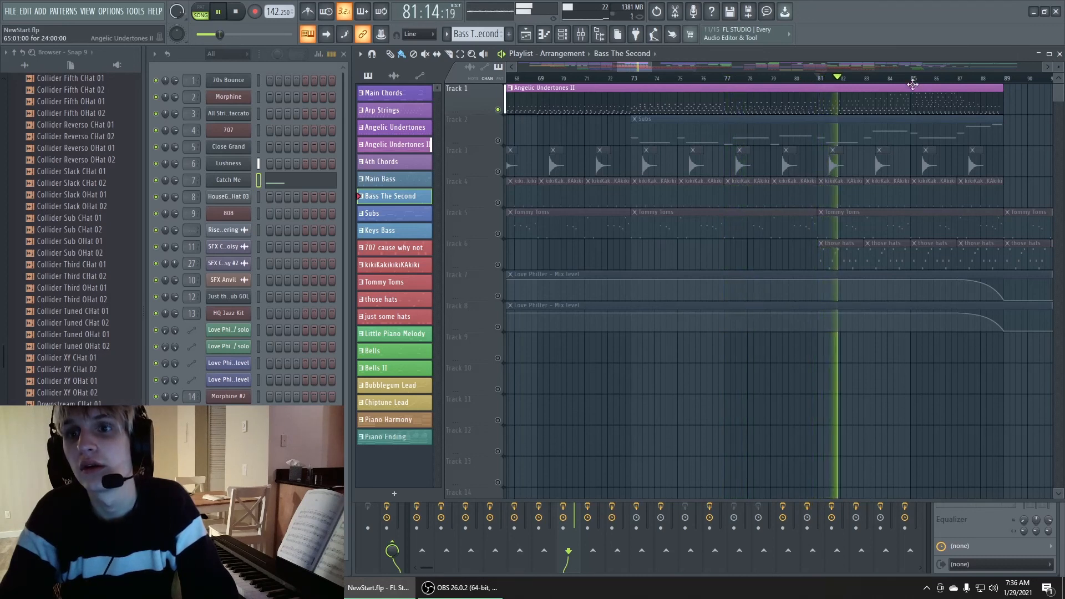
left_click(912, 78)
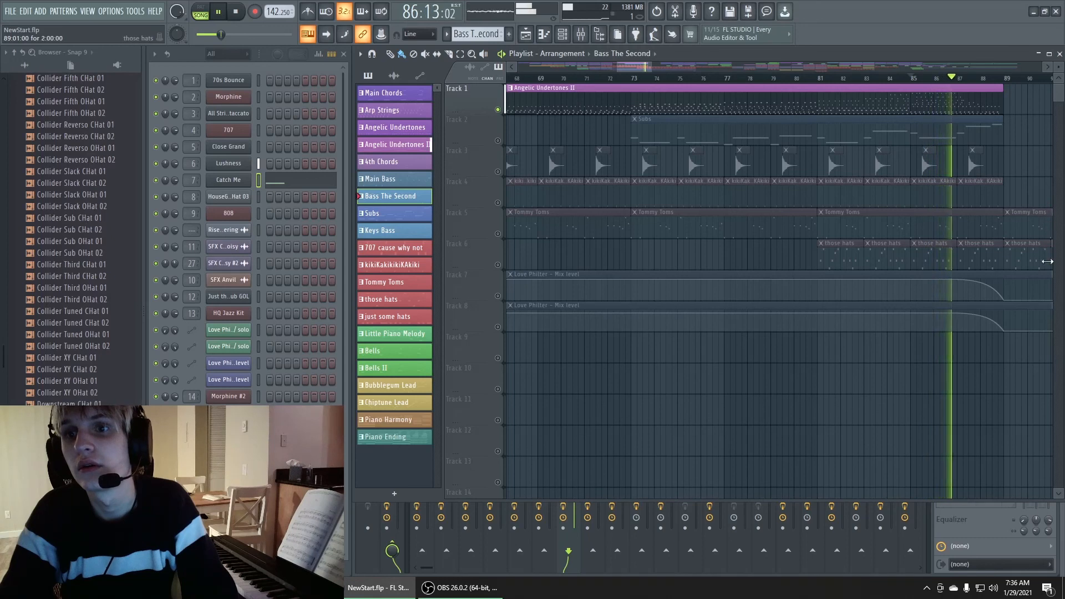
key("space")
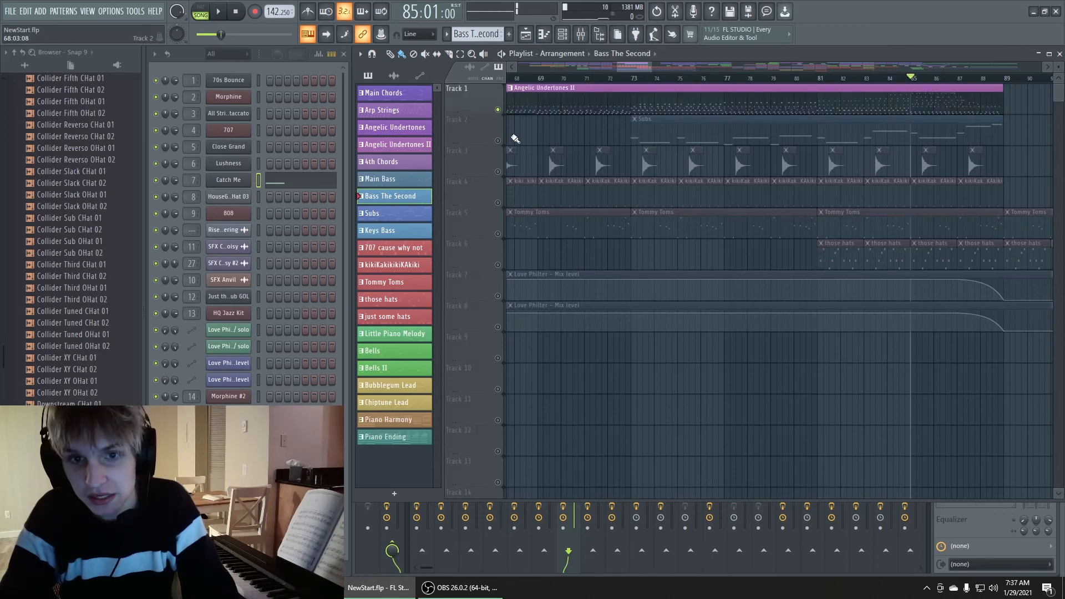
right_click(498, 110)
Set the playback position to bar 73 and play the full arrangement from the start of the Subs clip
left_click(633, 78)
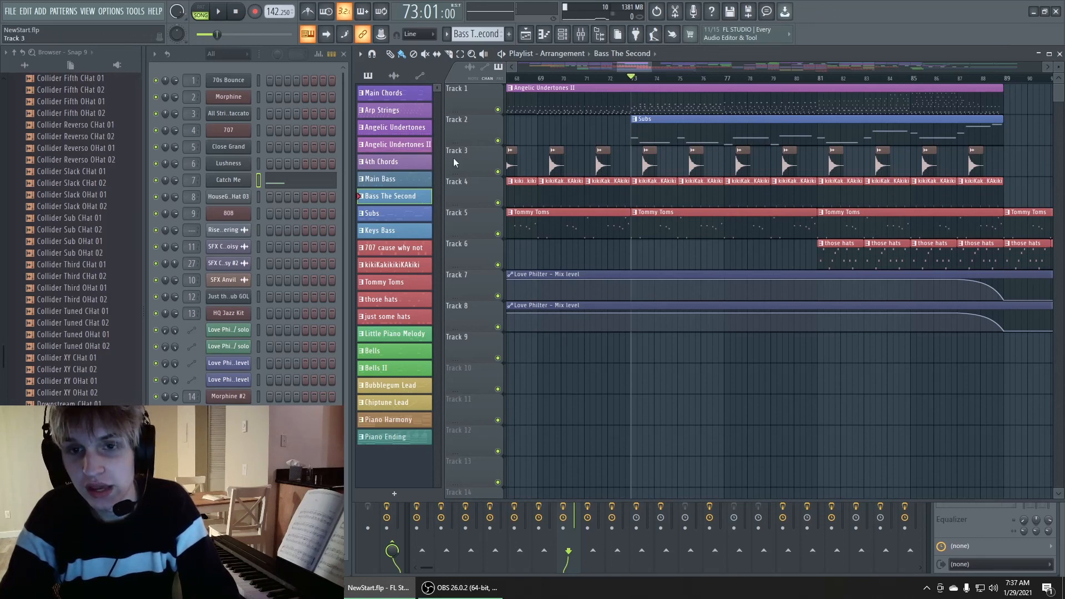
left_click(499, 142)
right_click(500, 142)
right_click(500, 142)
key("space")
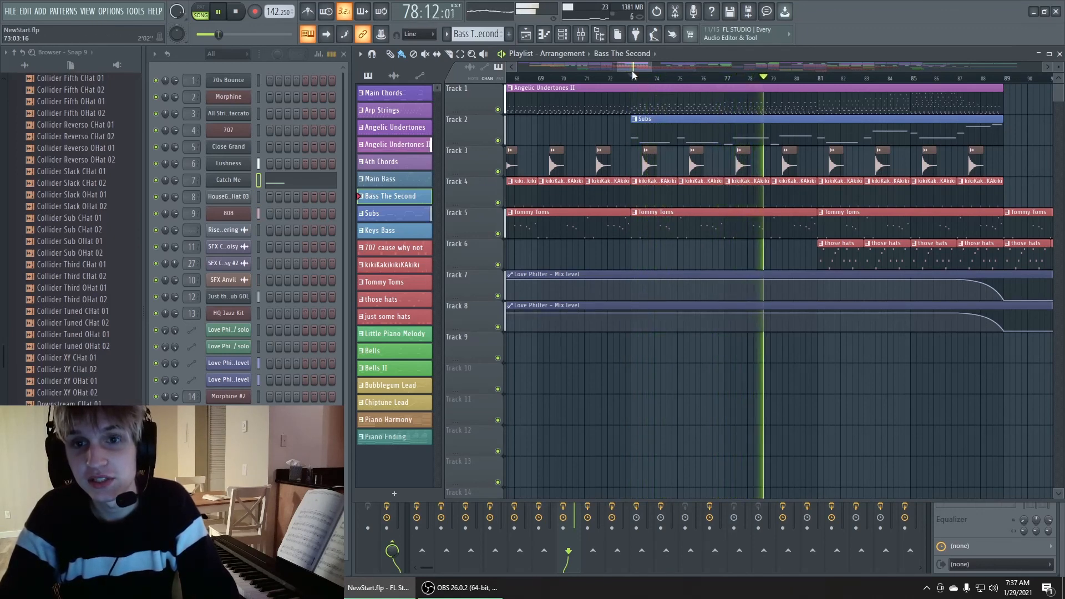
left_click_drag(632, 69, 647, 68)
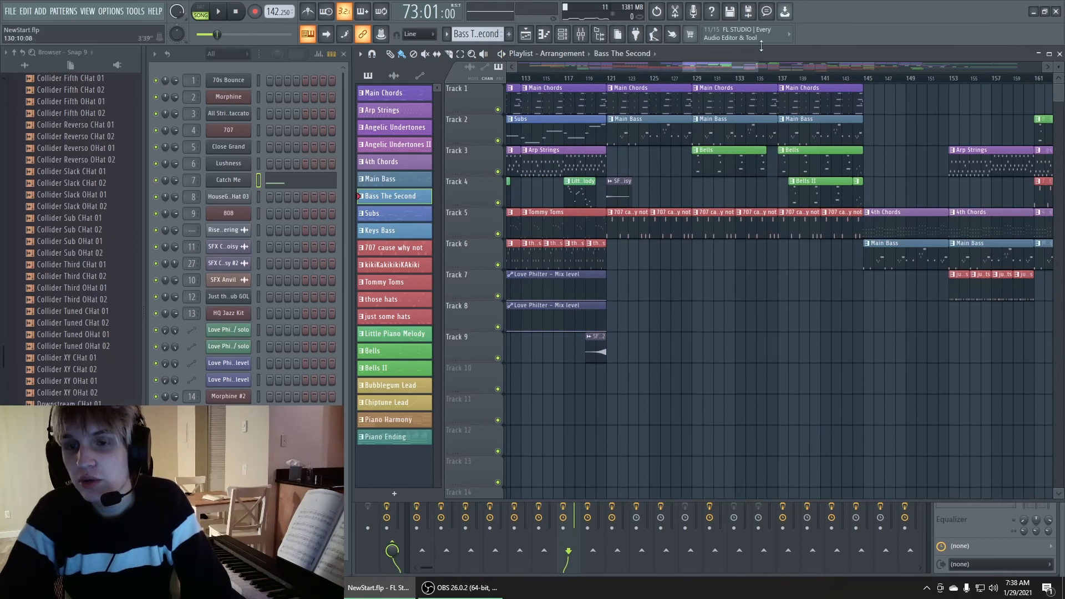
Set the playback position to bar 145 and view the 4th Chords notes in the piano roll before returning to the playlist
mouse_move(737, 63)
left_mouse_down()
mouse_move(803, 68)
mouse_move(745, 67)
left_mouse_up()
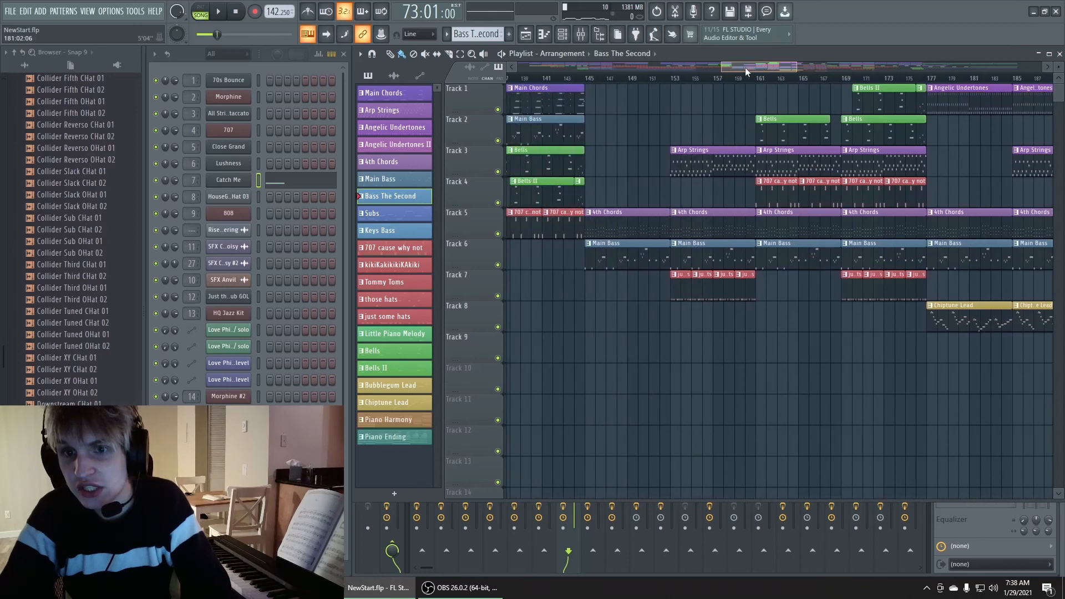
left_click(586, 79)
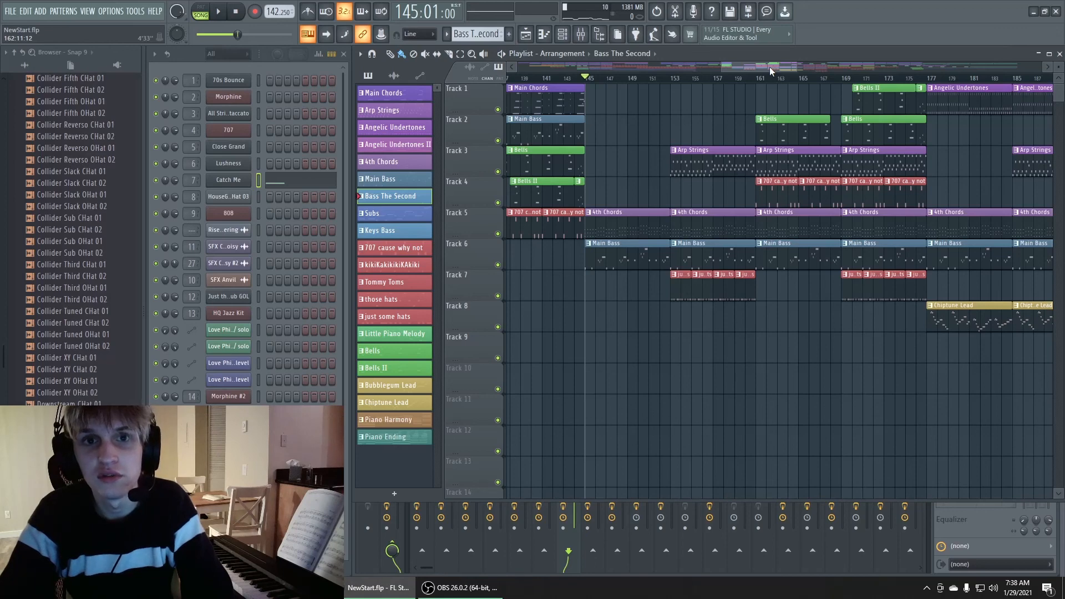
double_click(656, 219)
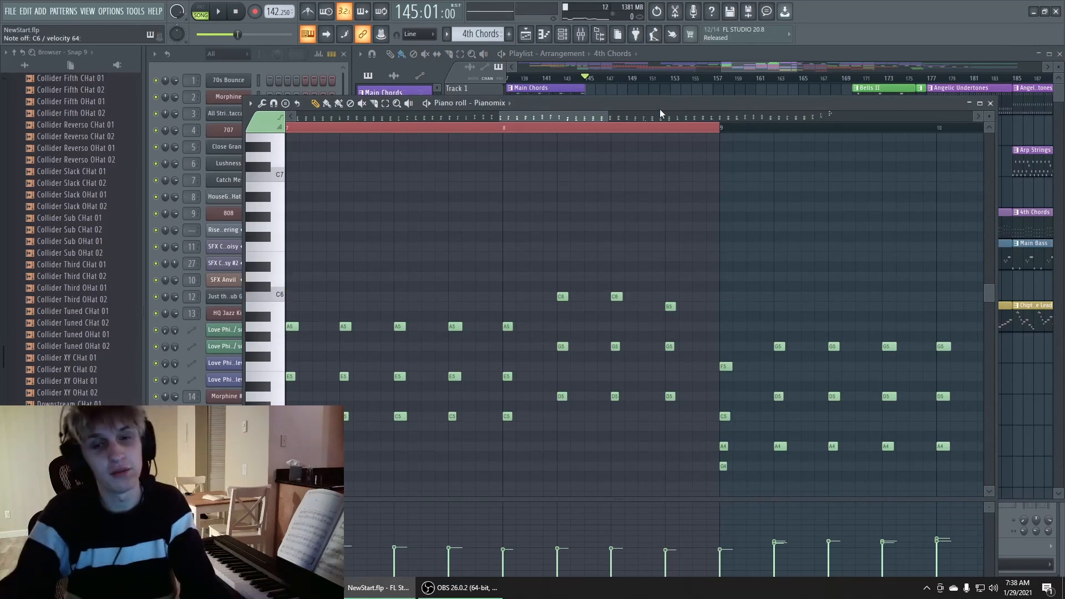
left_click(684, 54)
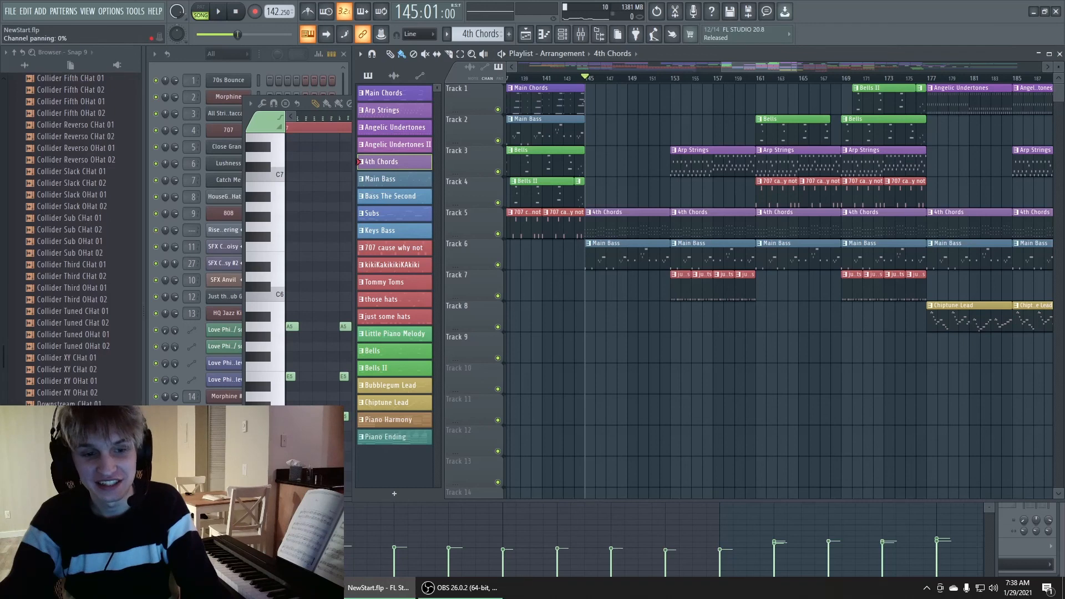
Inspect the FLEX instrument with the Pianomix preset used for the 4th Chords, and close it
left_click(187, 54)
left_click(228, 463)
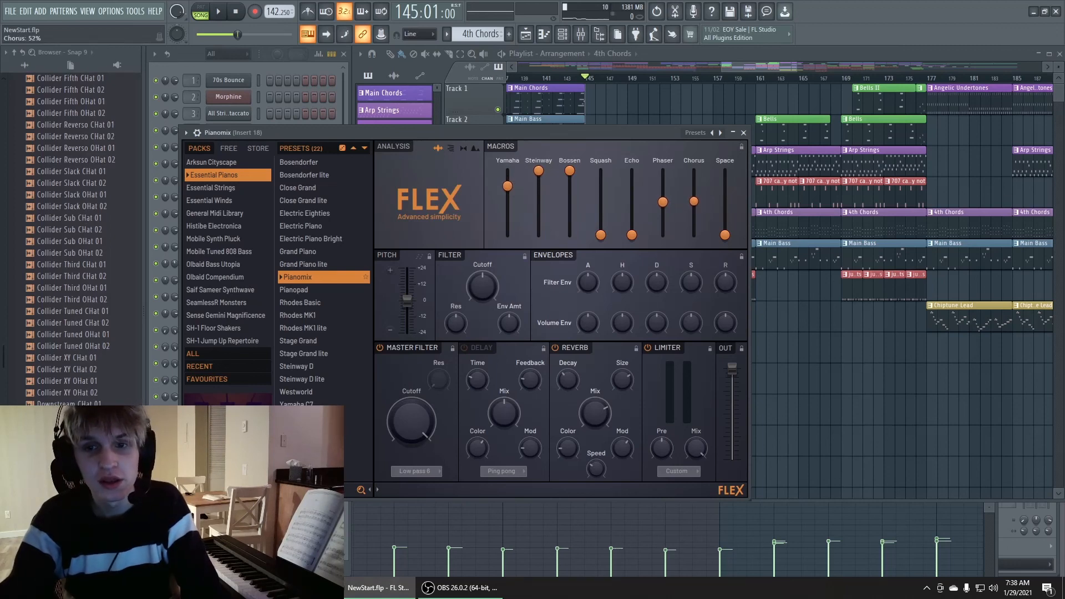
left_click(743, 133)
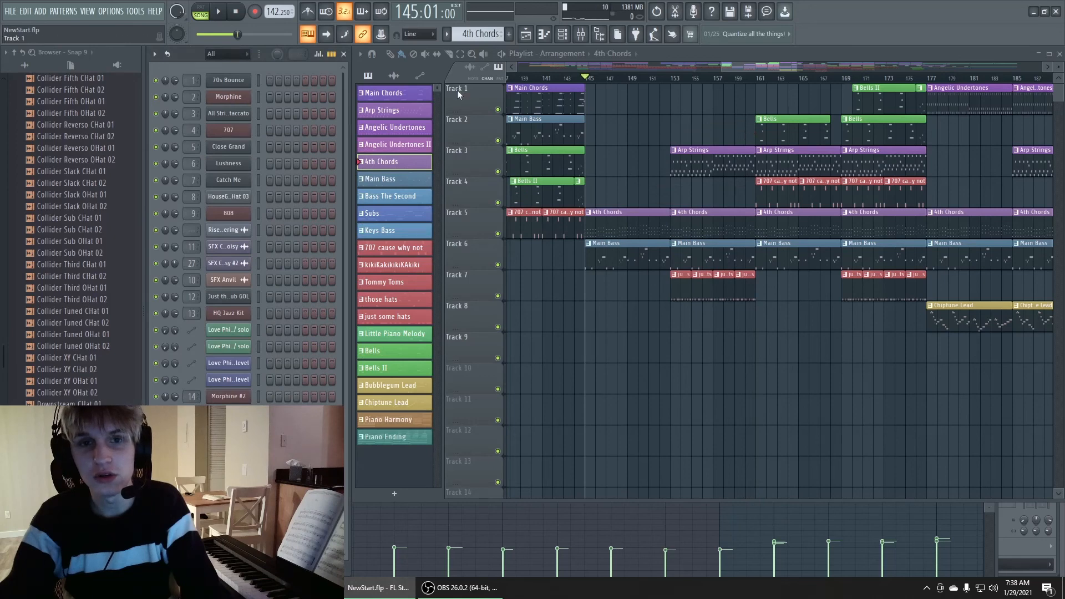
Play the arrangement from bar 145 to about bar 152, and reopen the 4th Chords clip in the piano roll to examine its opening chords
key("space")
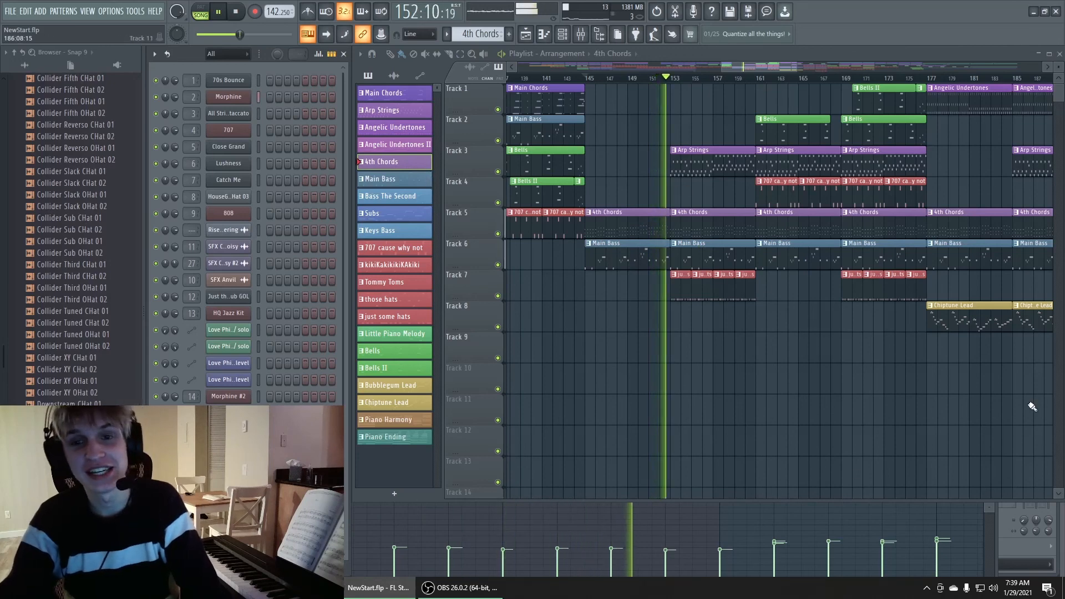
key("space")
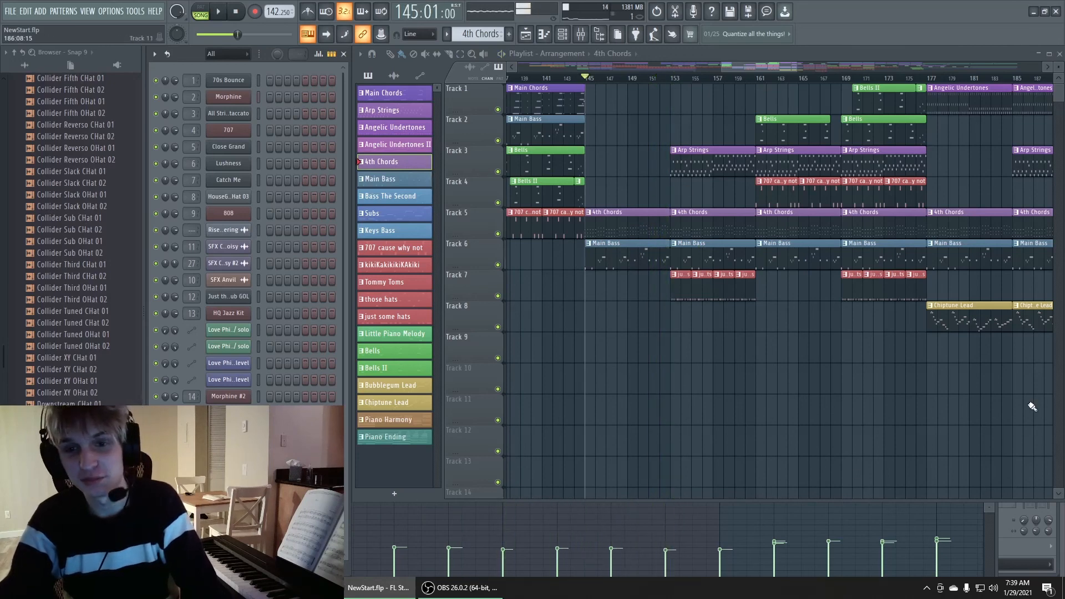
double_click(630, 222)
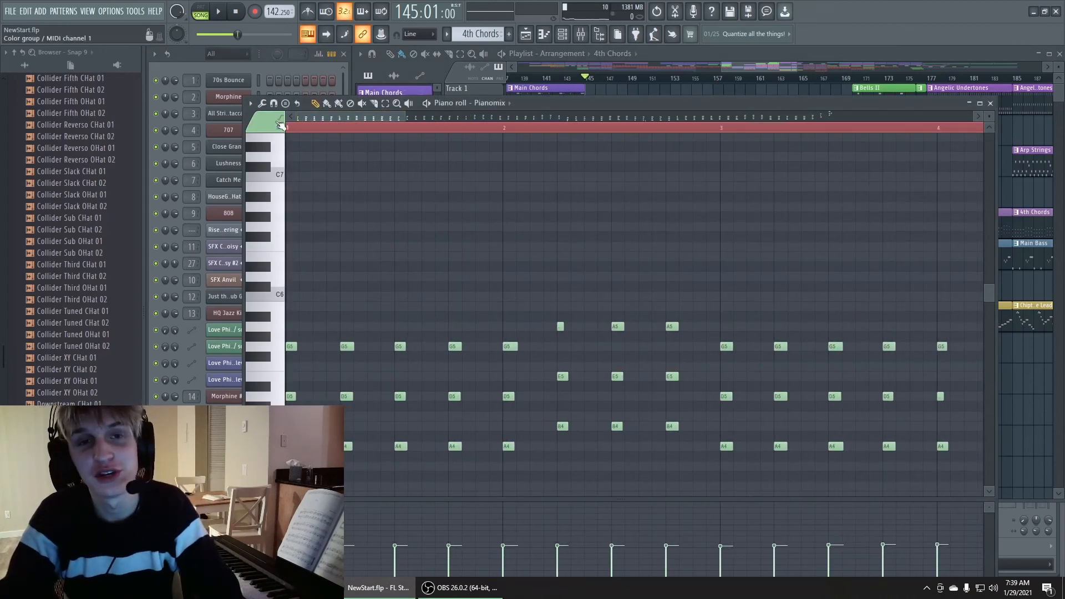
scroll(363, 243, "down", 3)
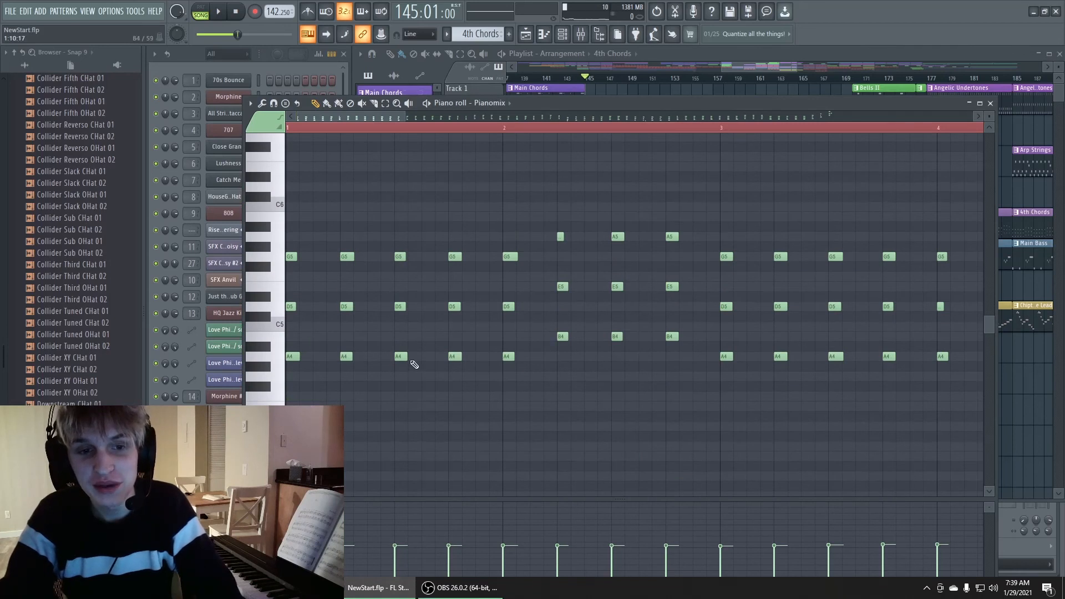
Examine the middle bars of the 4th Chords notes in the piano roll and play them from bar 149 to about bar 152
left_click_drag(366, 118, 358, 121)
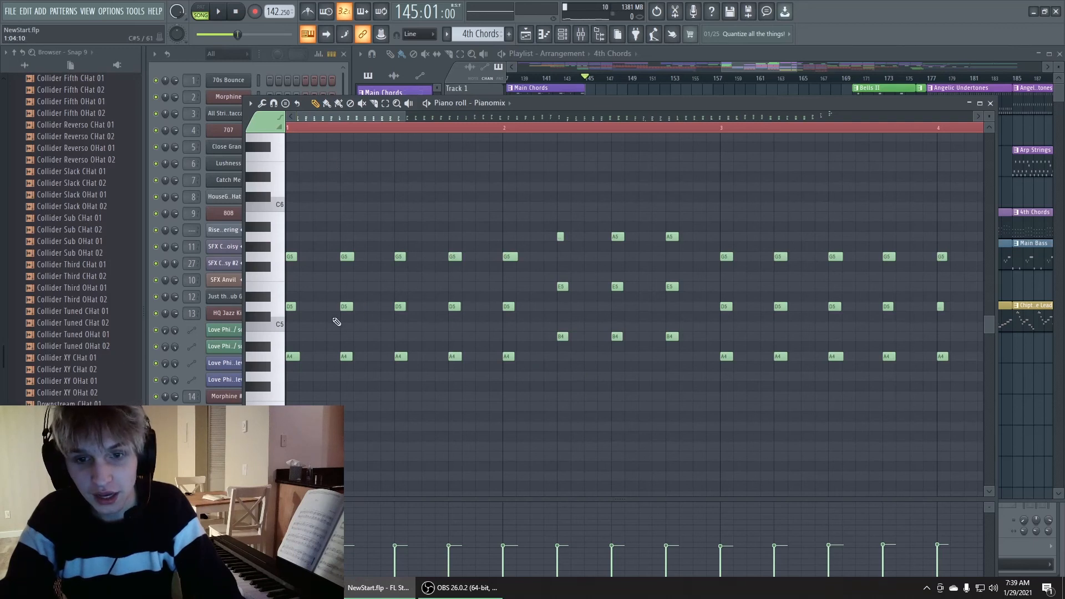
left_click_drag(377, 122, 504, 132)
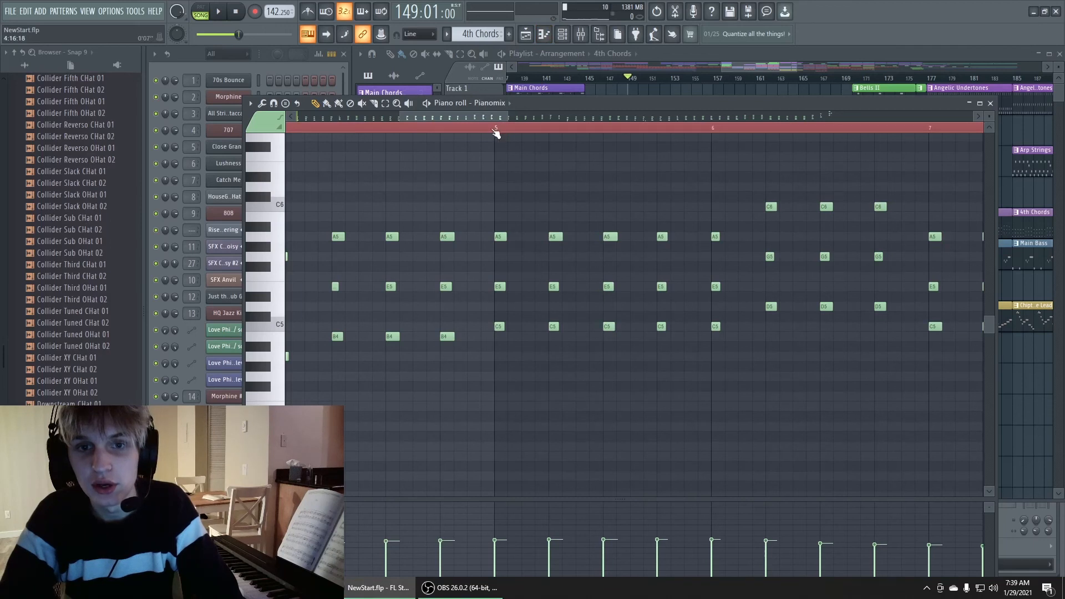
left_click_drag(495, 118, 507, 120)
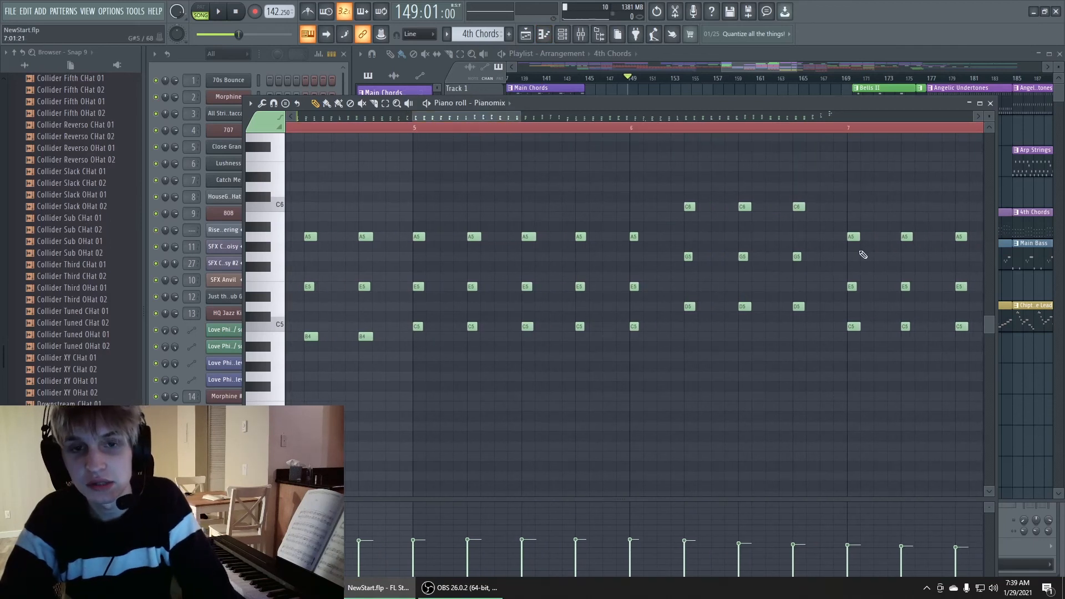
key("space")
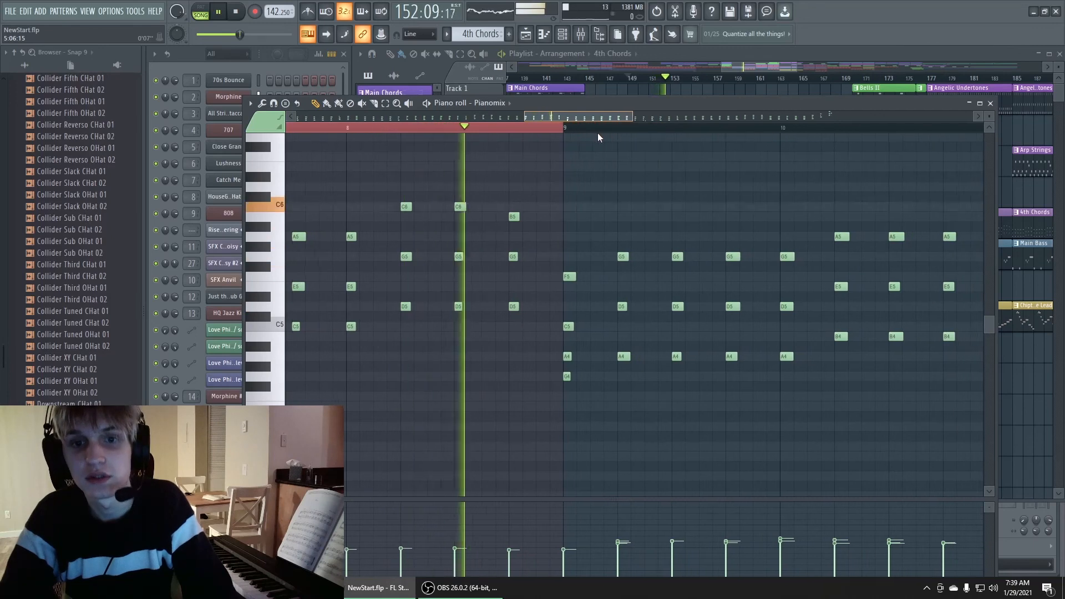
key("space")
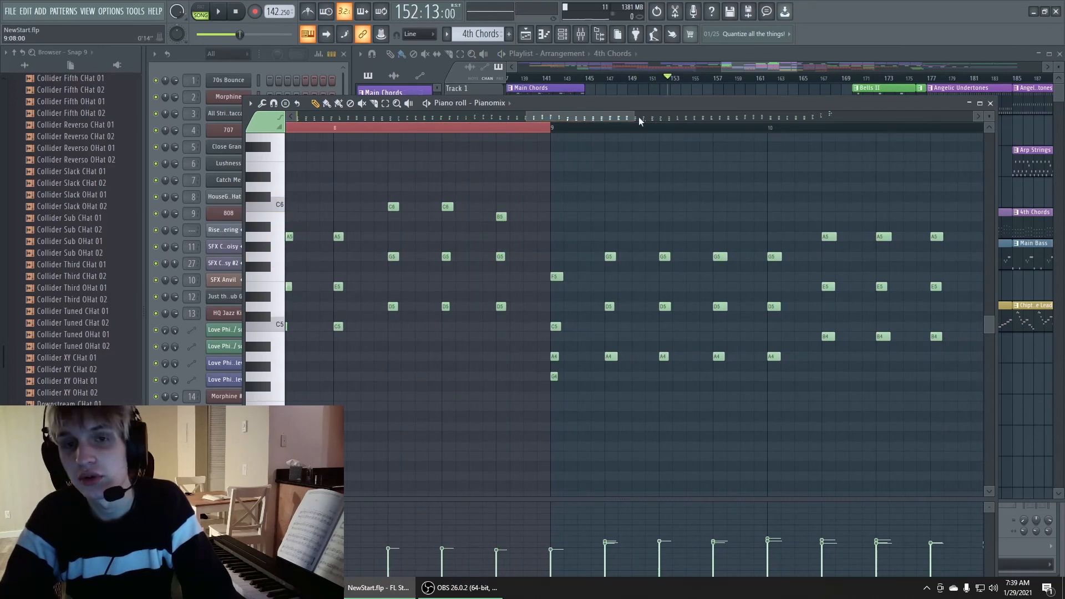
Replay the 4th Chords notes from the clip's start at bar 145 and return to the playlist
left_click_drag(639, 121, 294, 131)
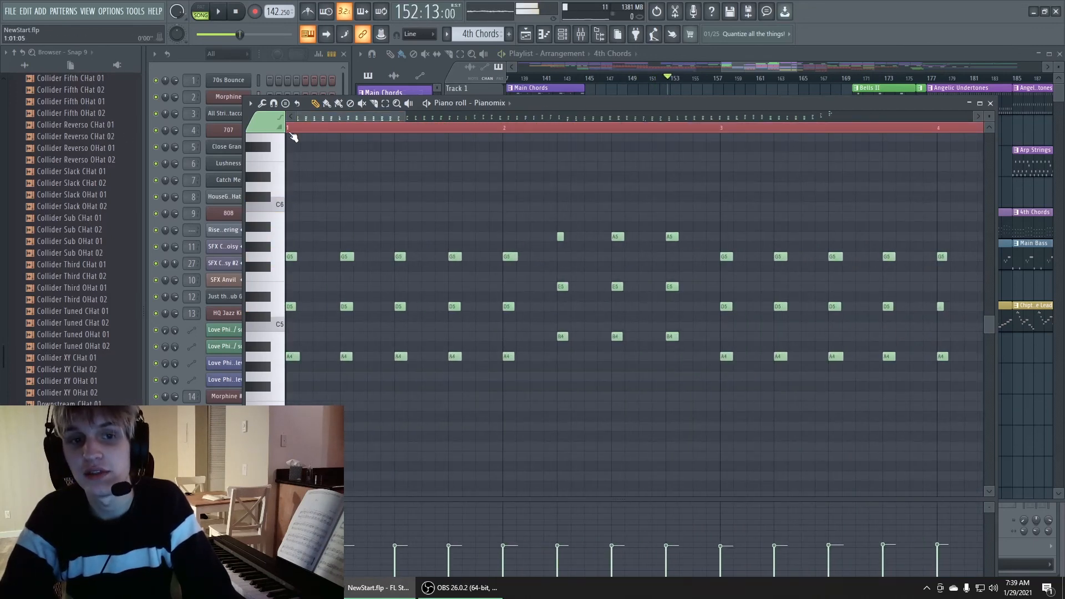
left_click(290, 130)
key("space")
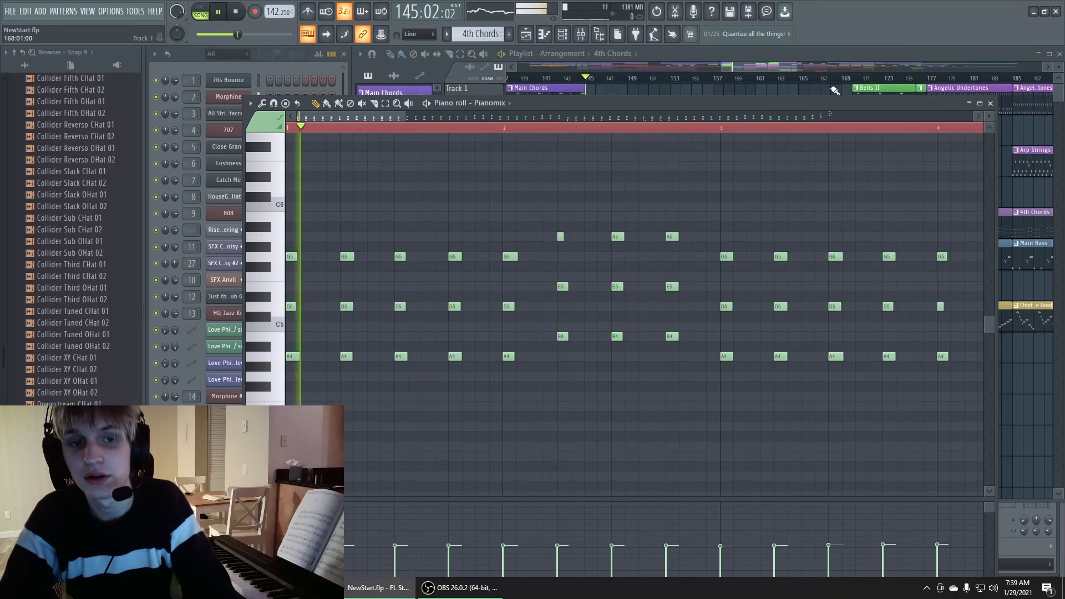
key("space")
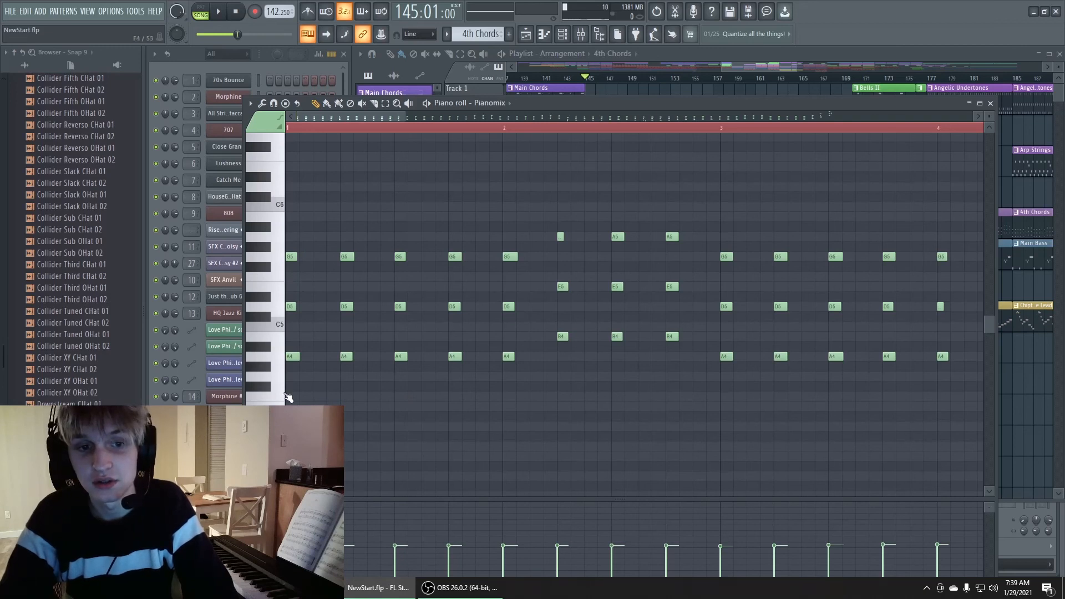
key("space")
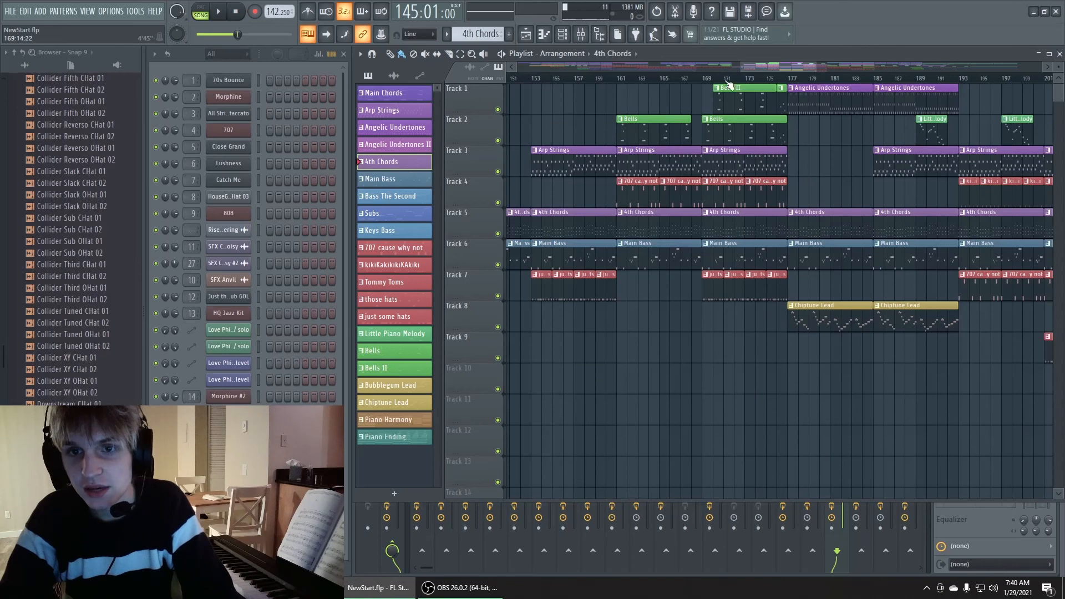
Solo Tracks 1 and 2 and play the Bells and Bells II clips together from bar 169 to about bar 176
left_click(704, 78)
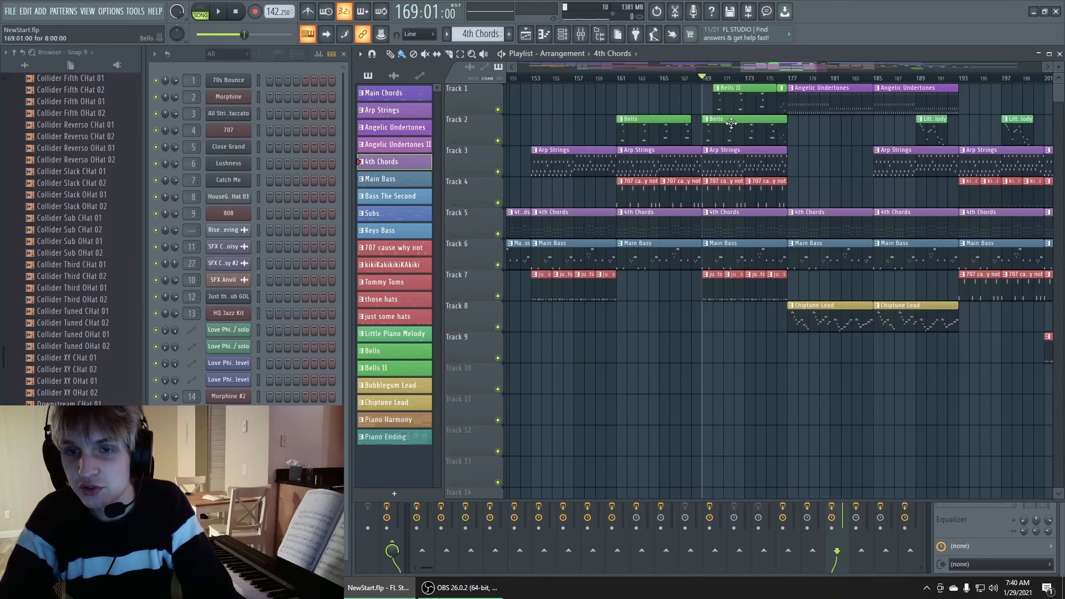
right_click(494, 141)
left_click(479, 139)
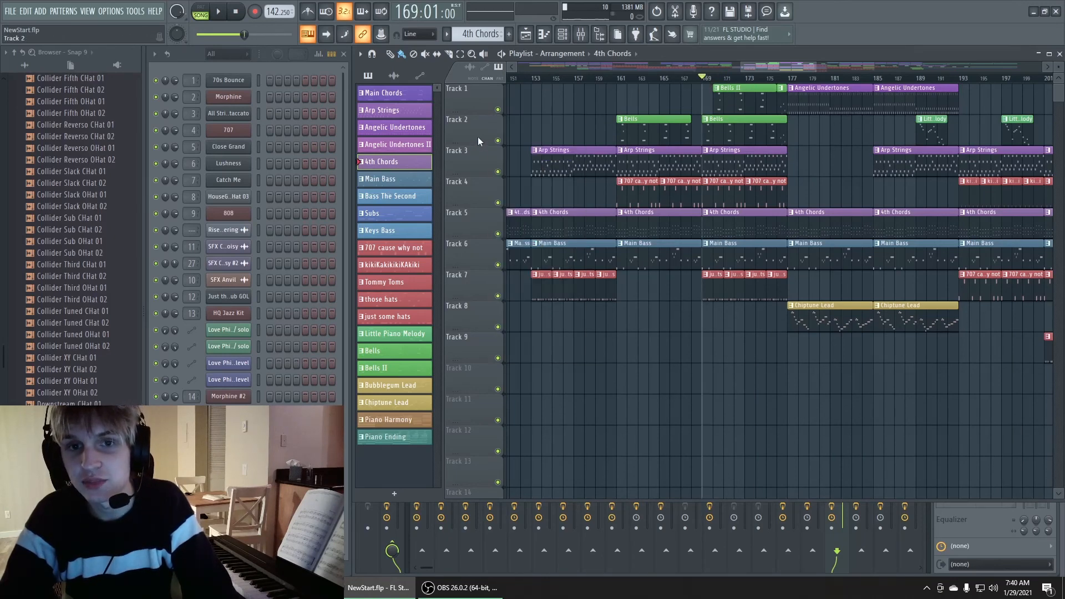
right_click(498, 141)
left_click(498, 109)
key("space")
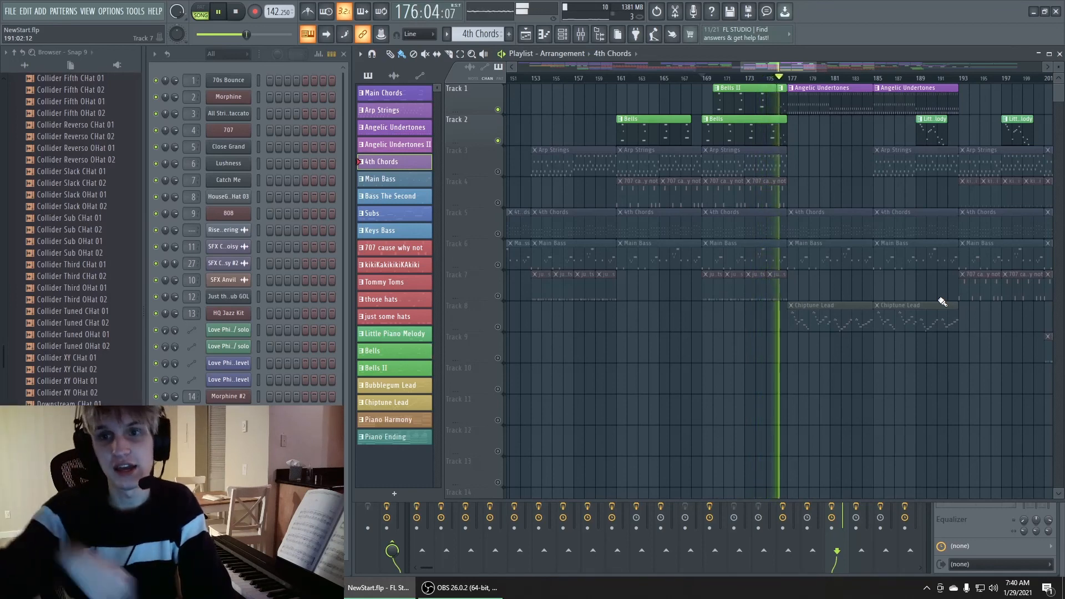
key("space")
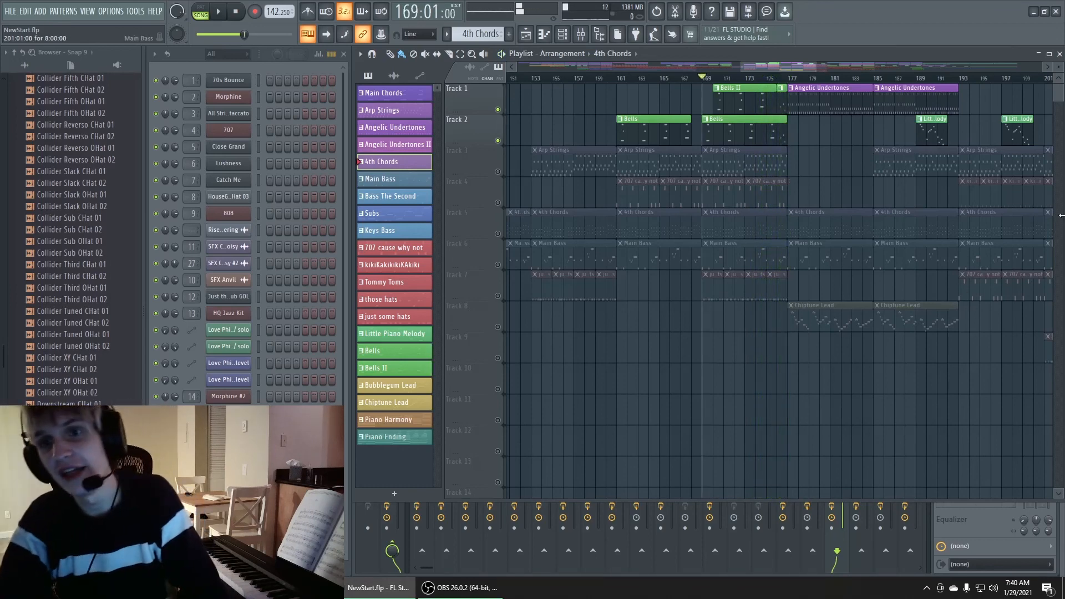
Set the playback position to bar 177 and play the first Chiptune Lead clip while viewing its full melody in the piano roll
left_click(777, 78)
left_click_drag(782, 69, 803, 68)
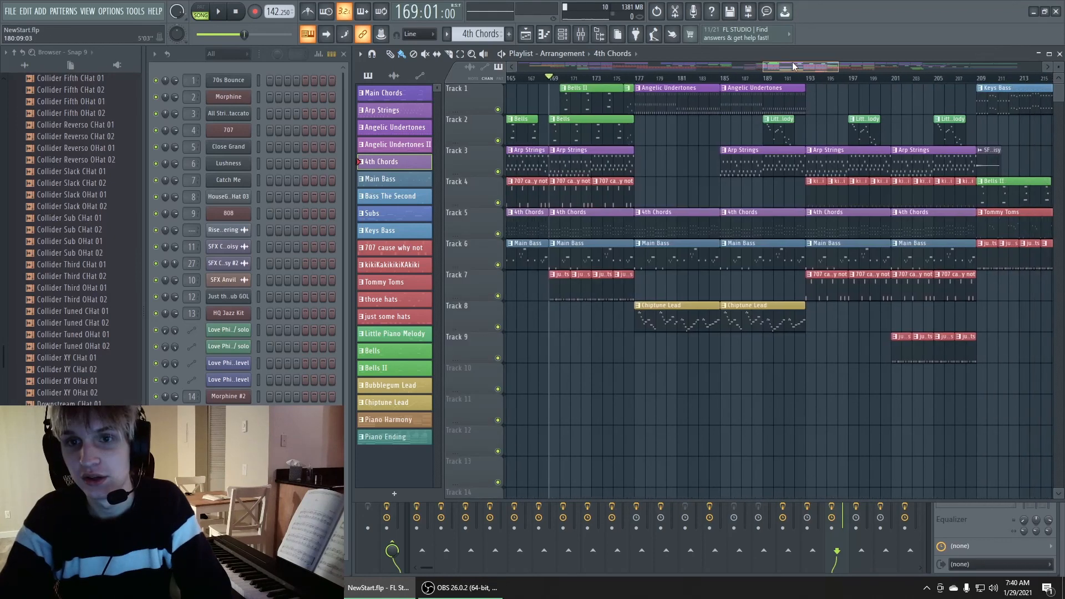
left_click(629, 75)
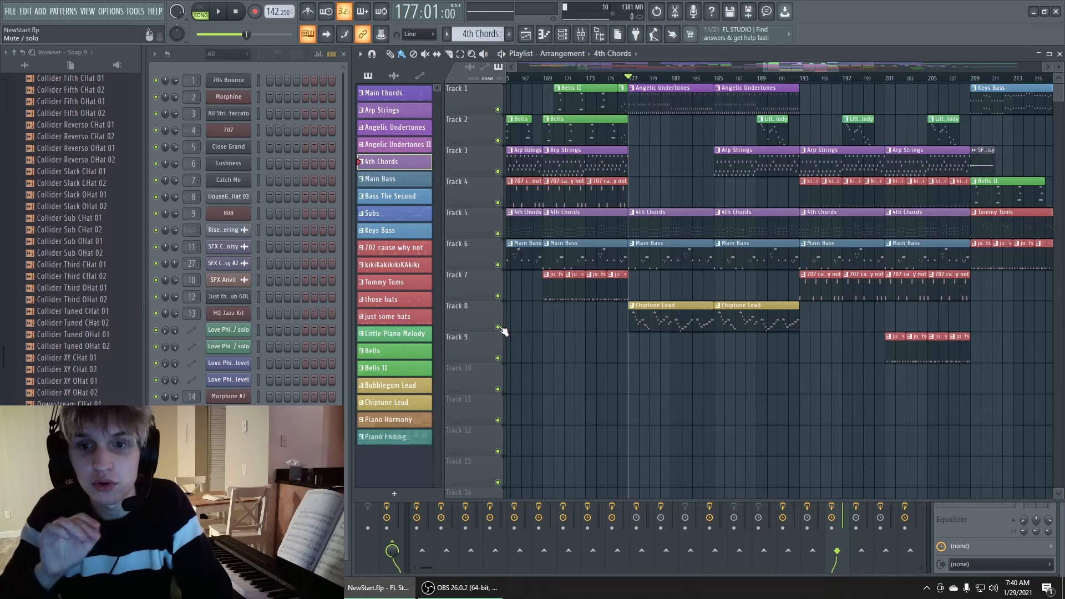
double_click(679, 321)
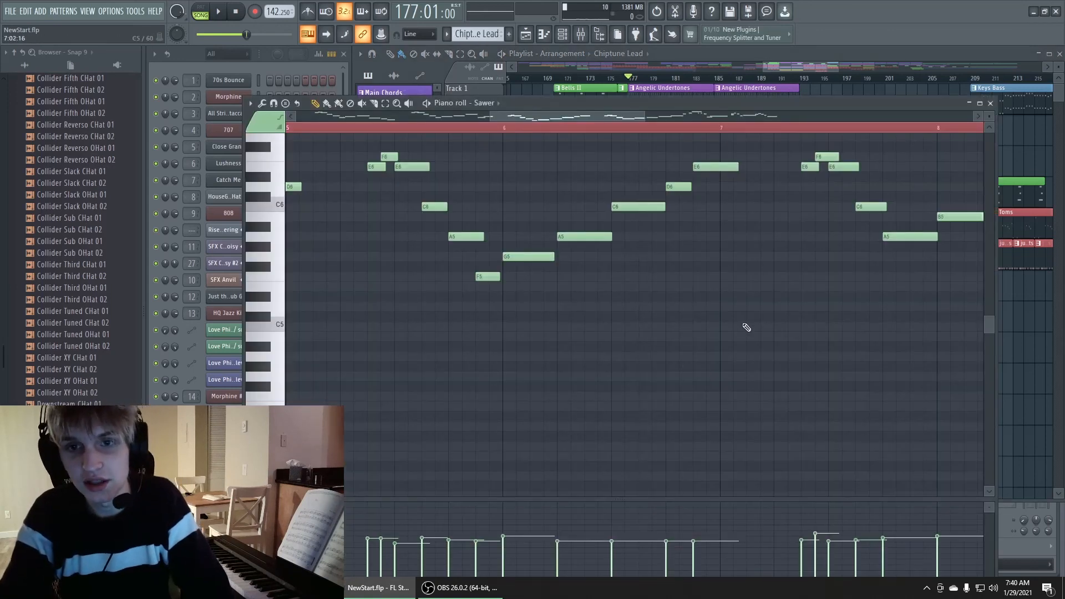
scroll(744, 326, "down", 5)
scroll(743, 326, "up", 4)
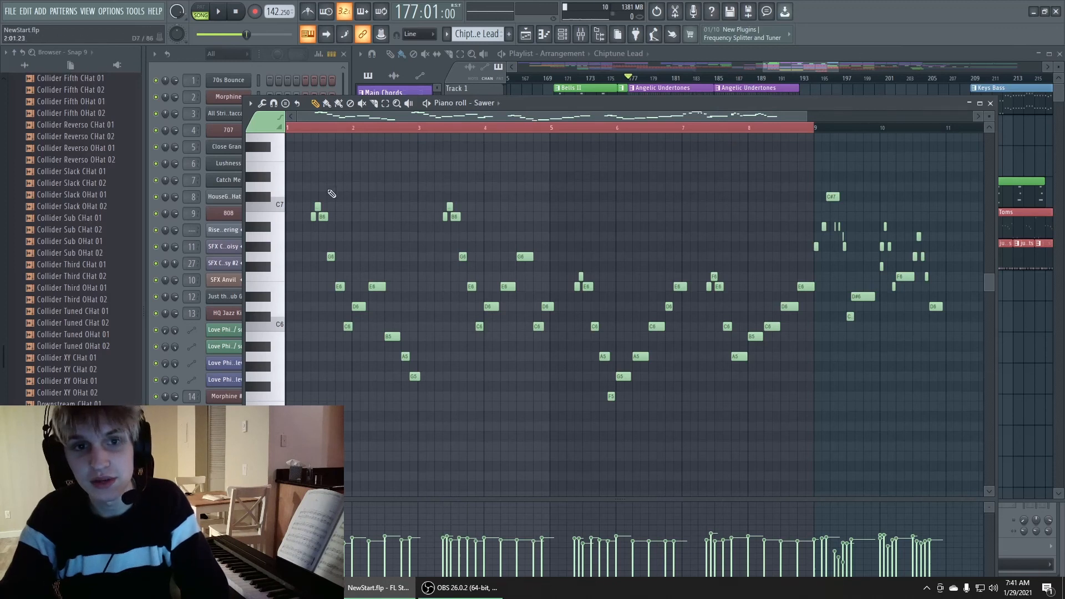
key("space")
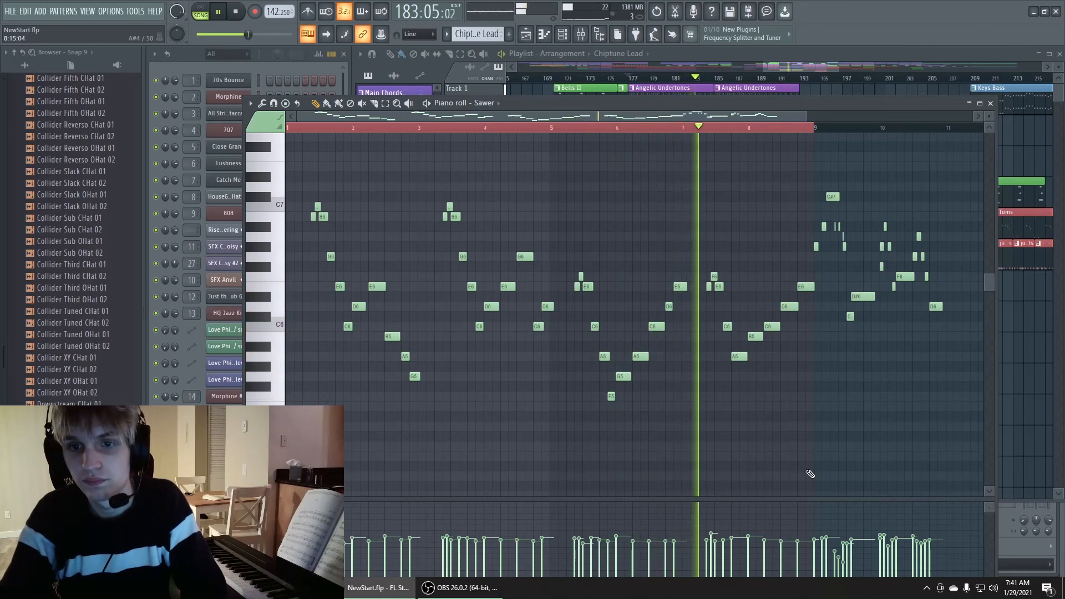
Close the piano roll and follow the playlist playback to about bar 191, where the Little Piano Melody plays
left_click(990, 103)
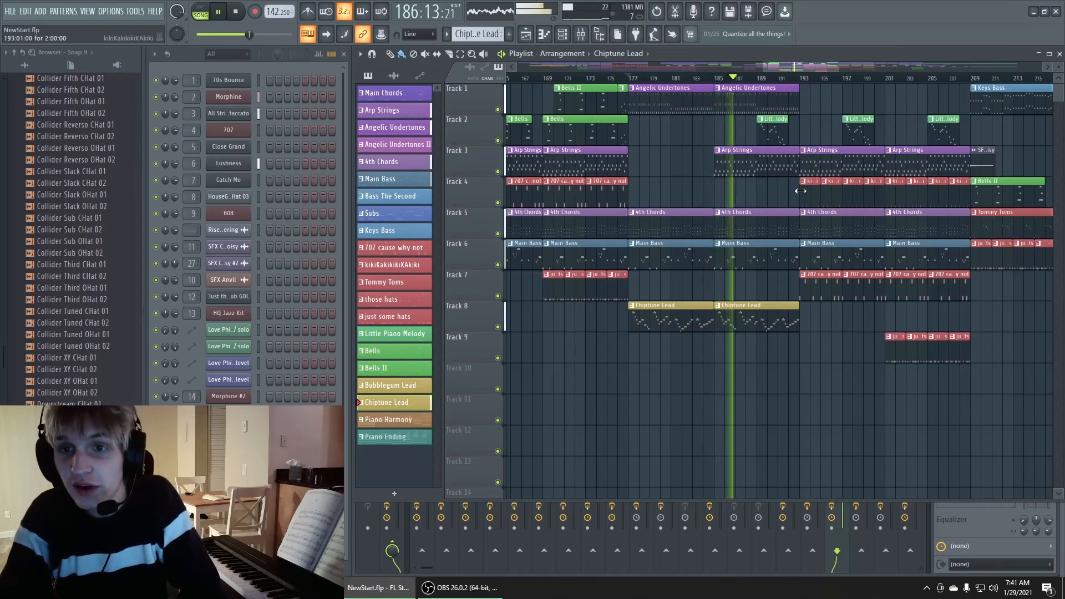
scroll(783, 173, "up", 3, "ctrl")
left_click_drag(810, 65, 817, 65)
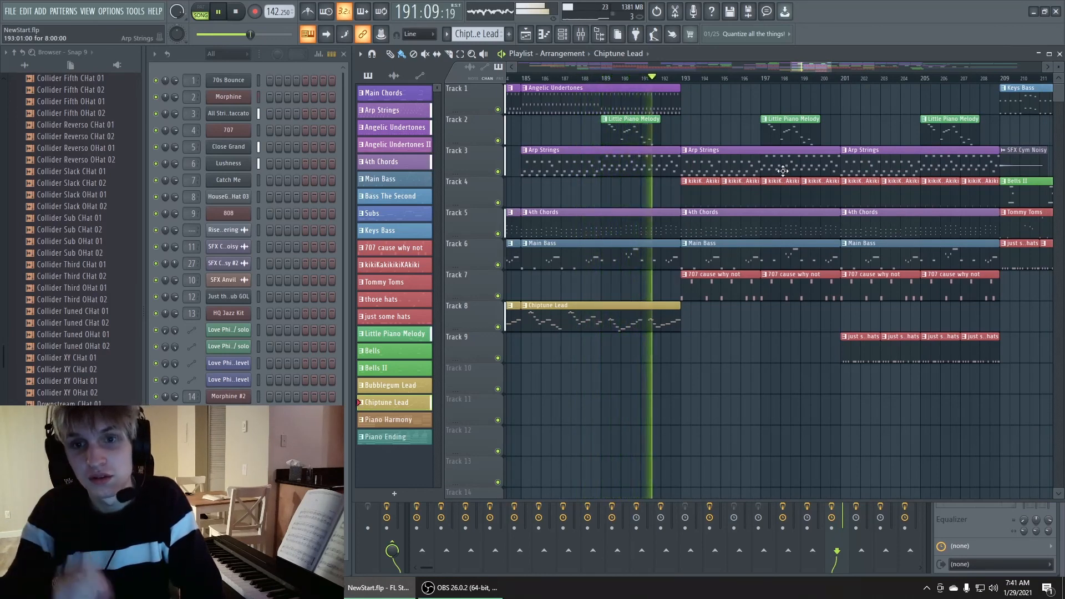
key("space")
Solo the Chiptune Lead track together with the Little Piano Melody track and play both twice from bar 189
left_click(601, 75)
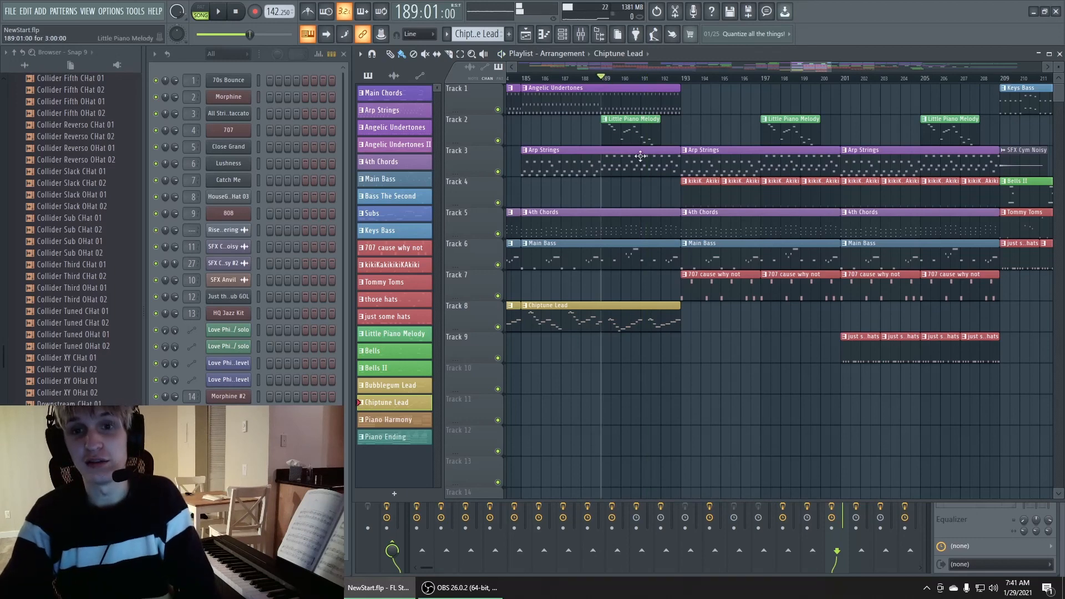
right_click(498, 141)
right_click(498, 326)
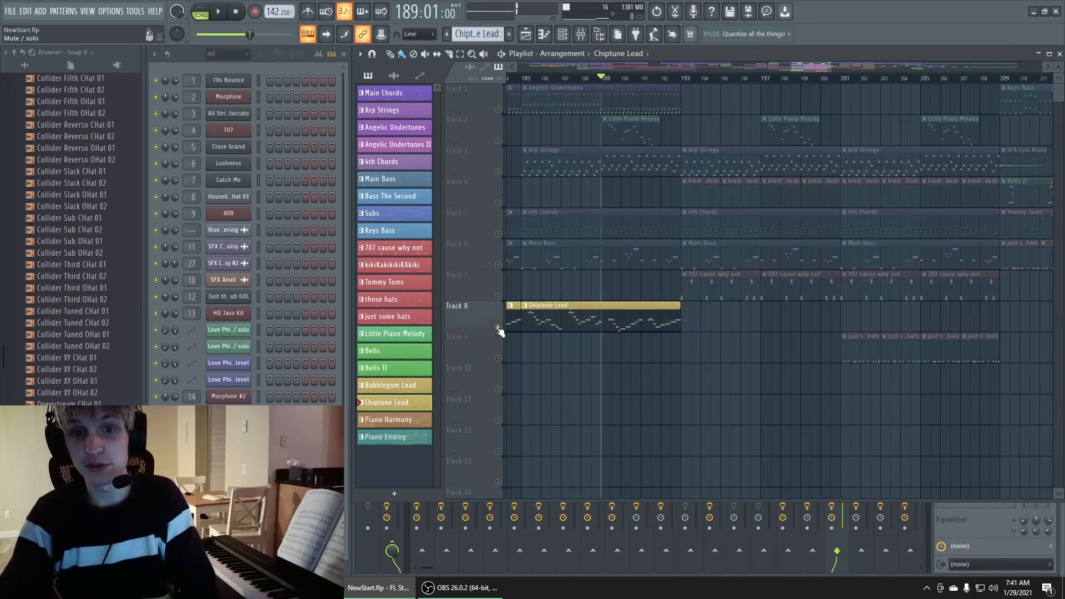
left_click(498, 141)
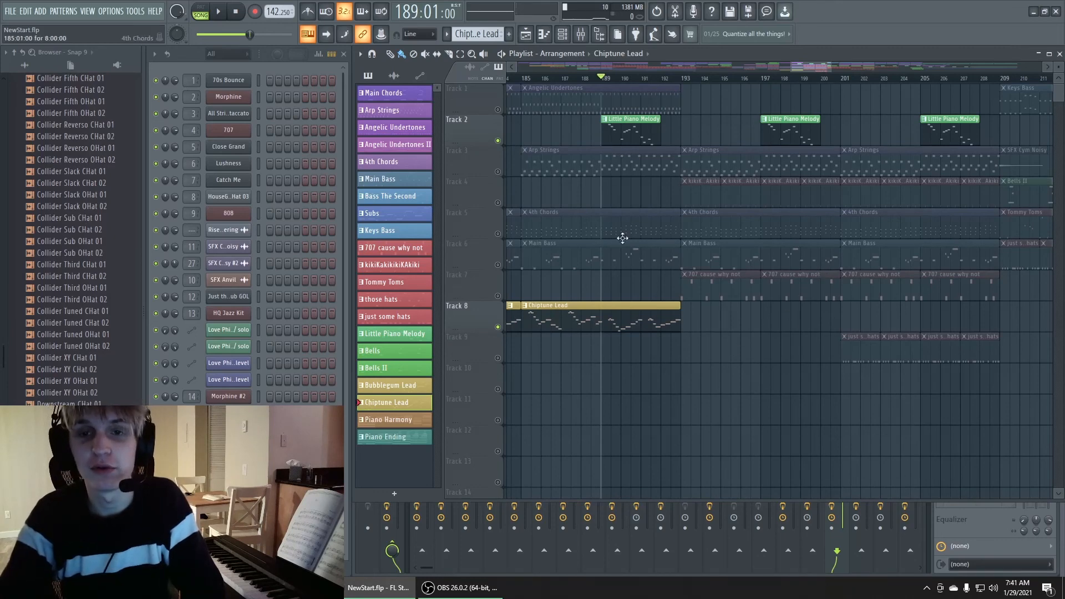
key("space")
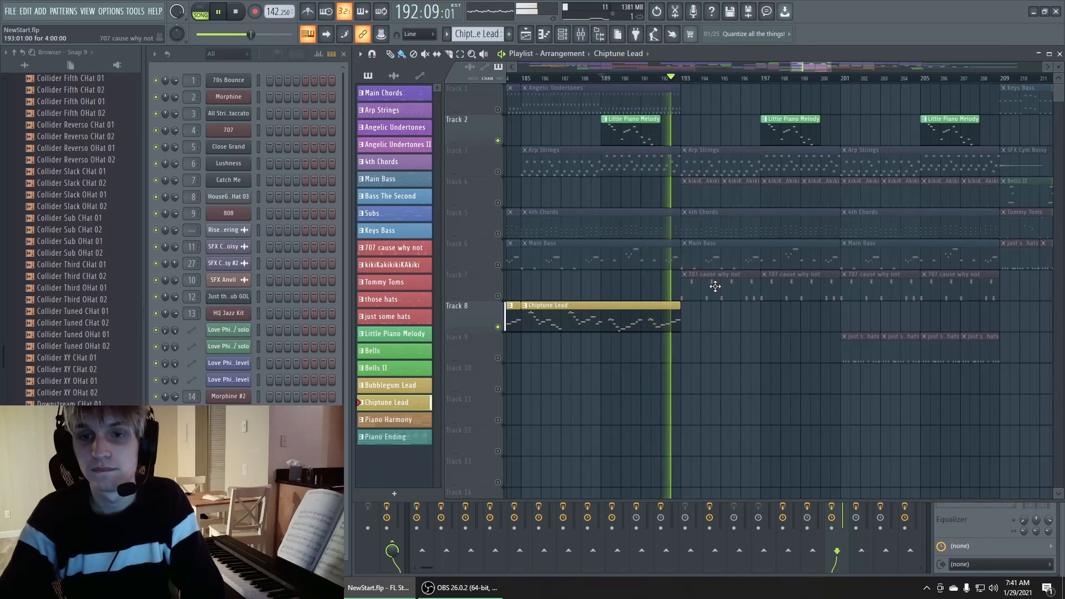
key("space")
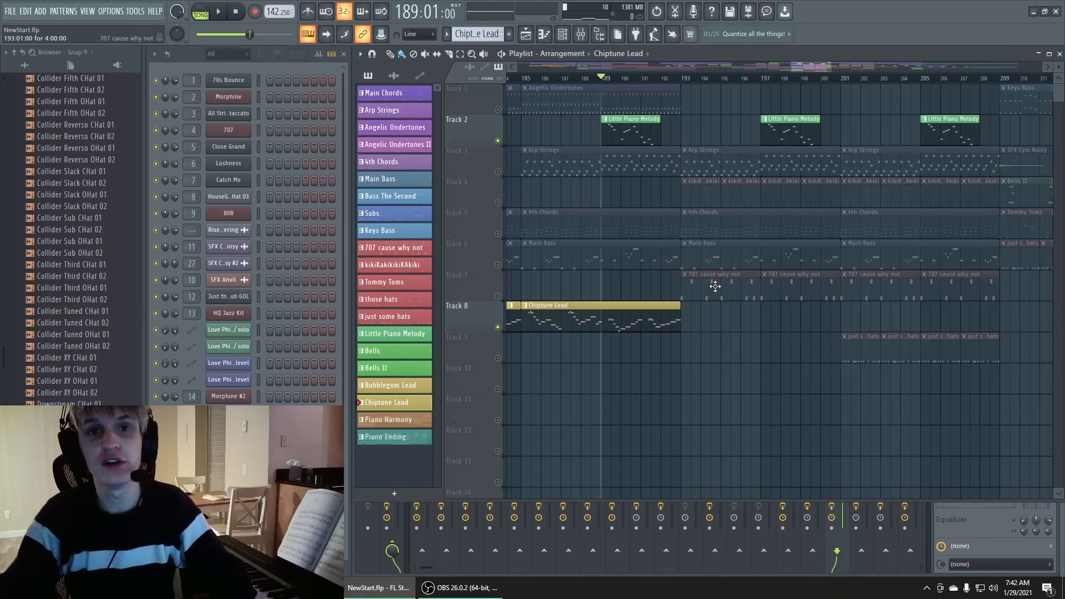
key("space")
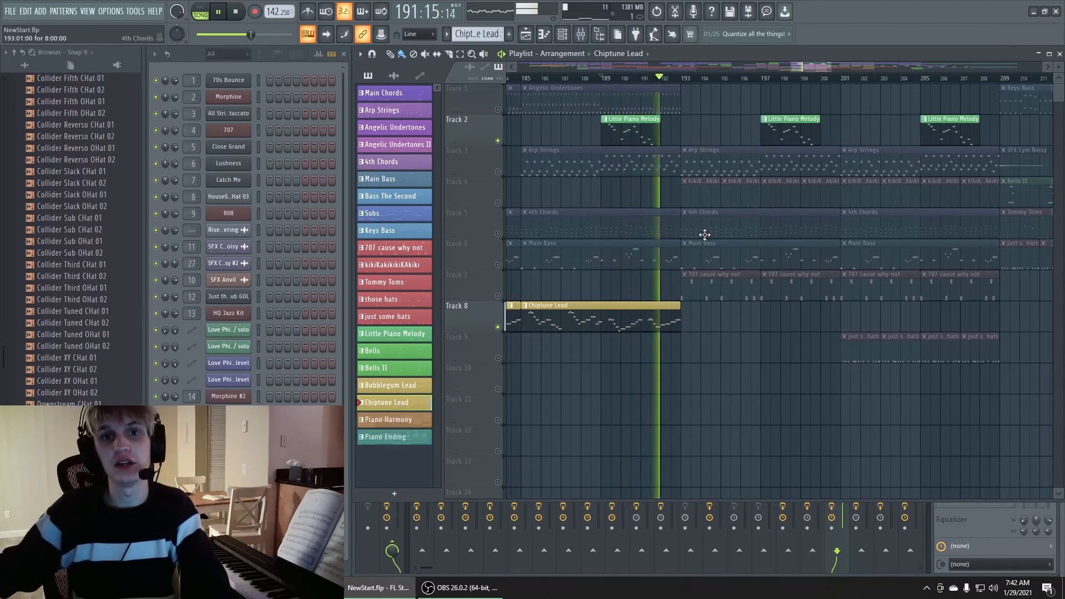
key("space")
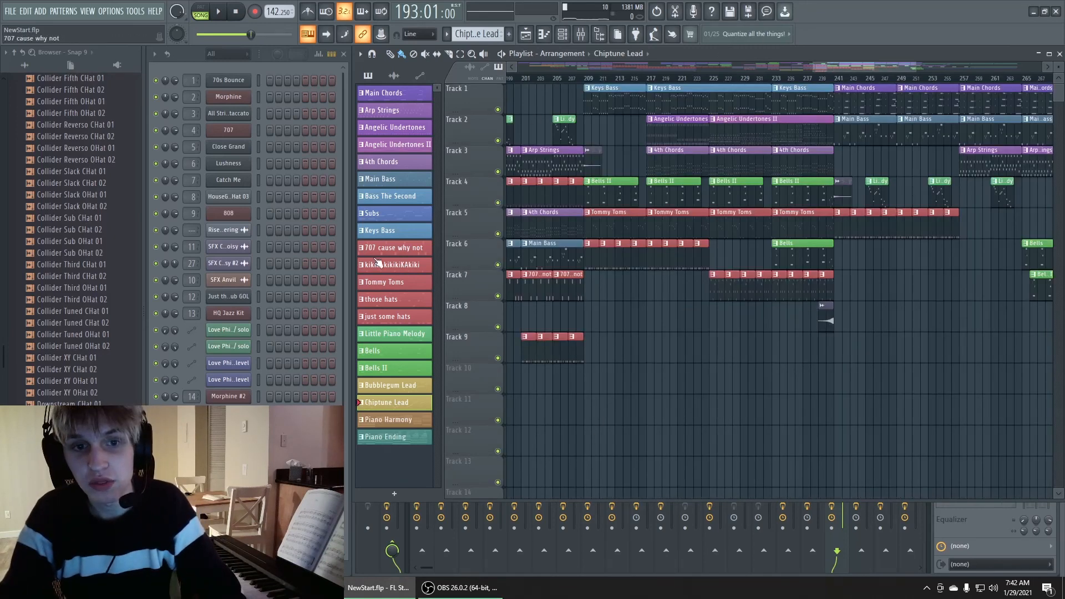
Set the playback position to bar 217 and play the soloed Keys Bass track, bringing in the 4th Chords on Track 3
scroll(861, 393, "down", 5)
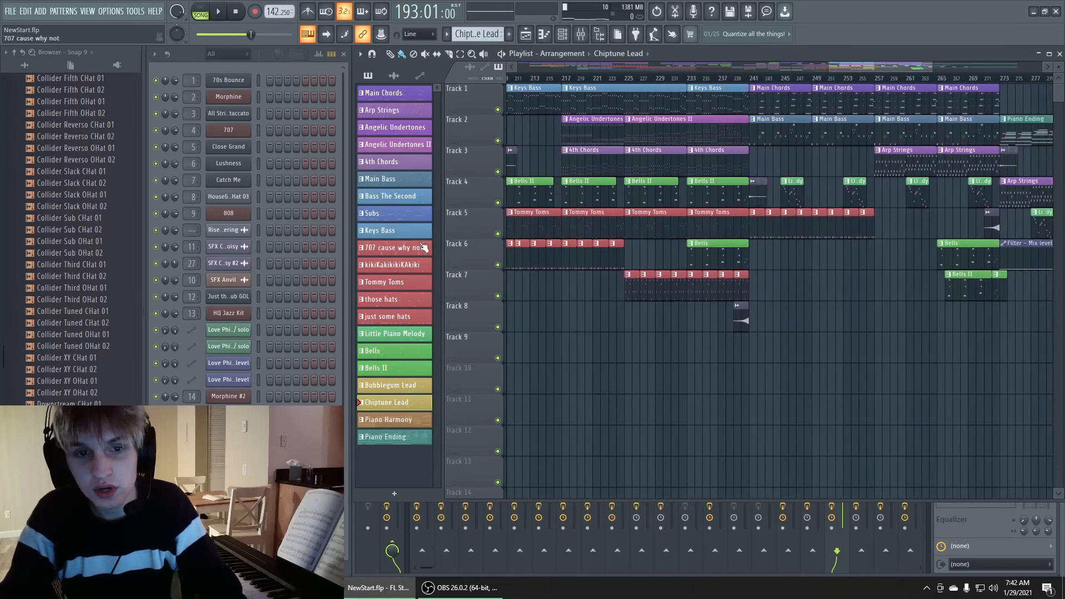
left_click(753, 80)
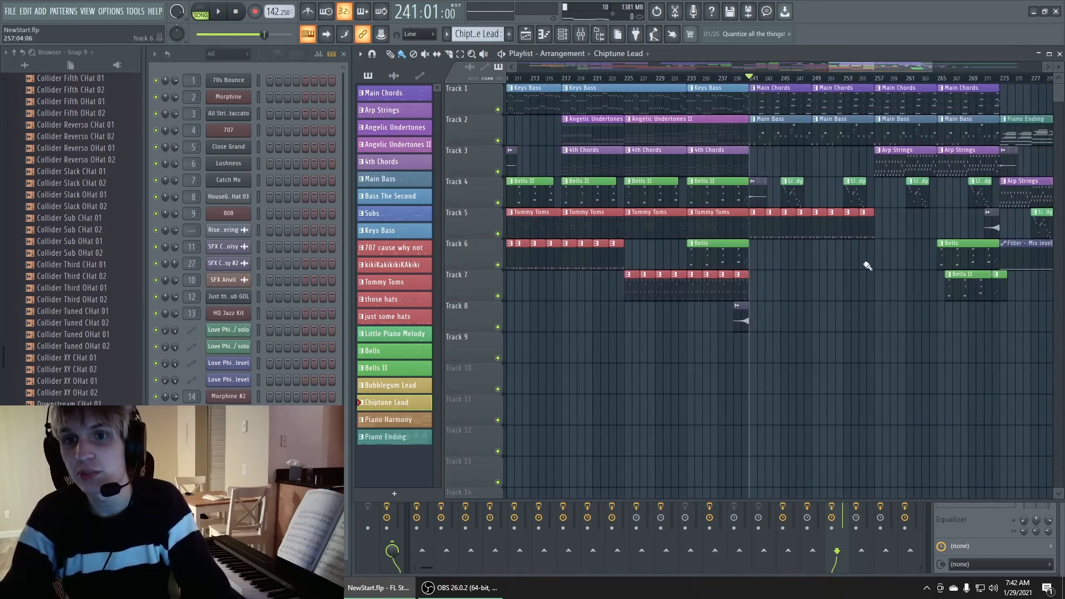
left_click(692, 81)
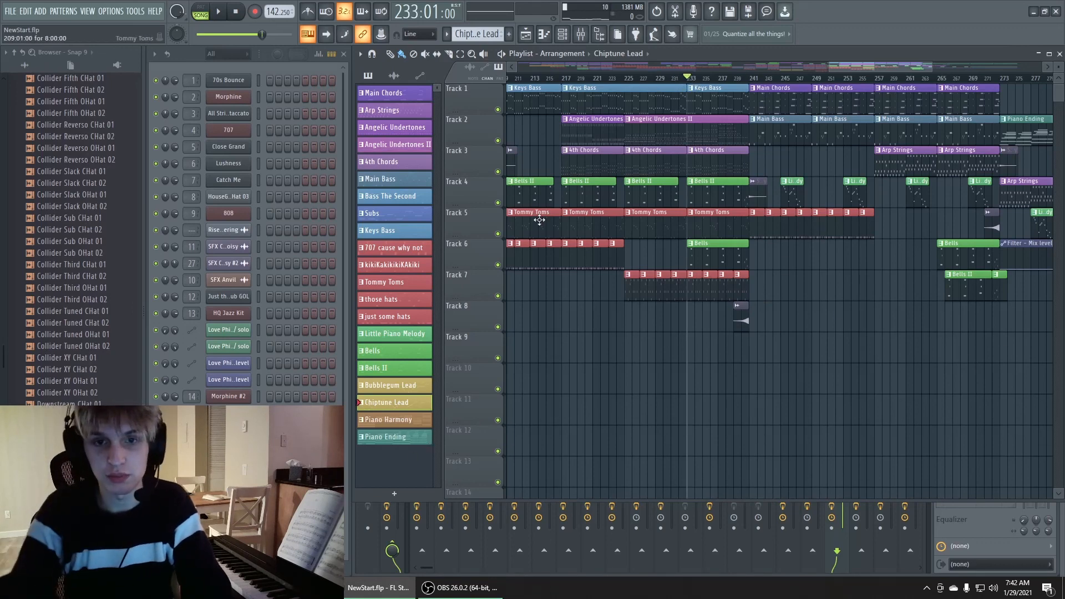
left_click_drag(865, 66, 843, 66)
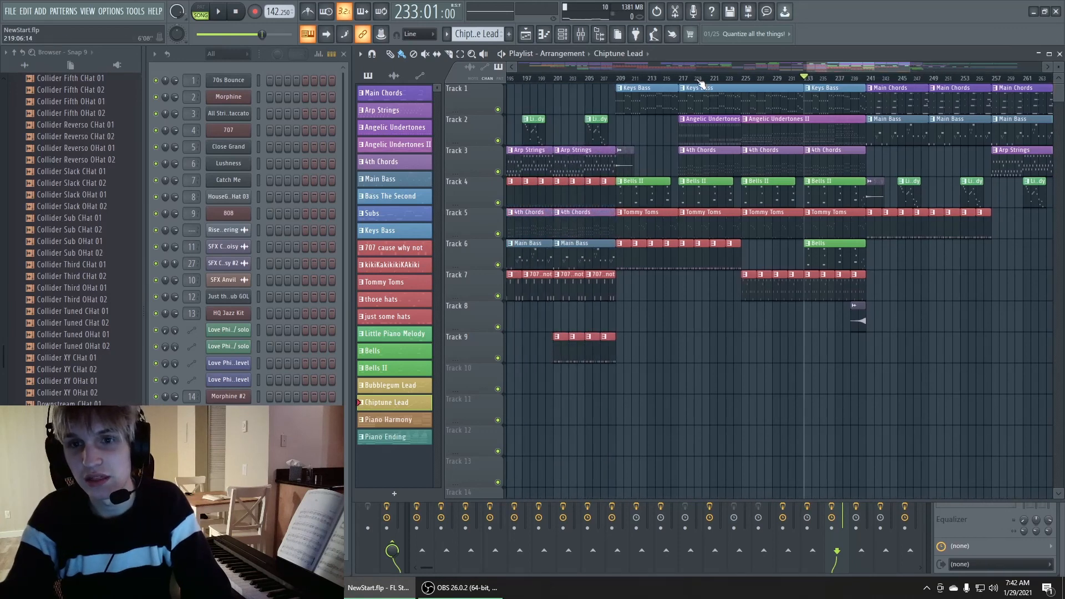
left_click_drag(688, 79, 680, 79)
right_click(498, 109)
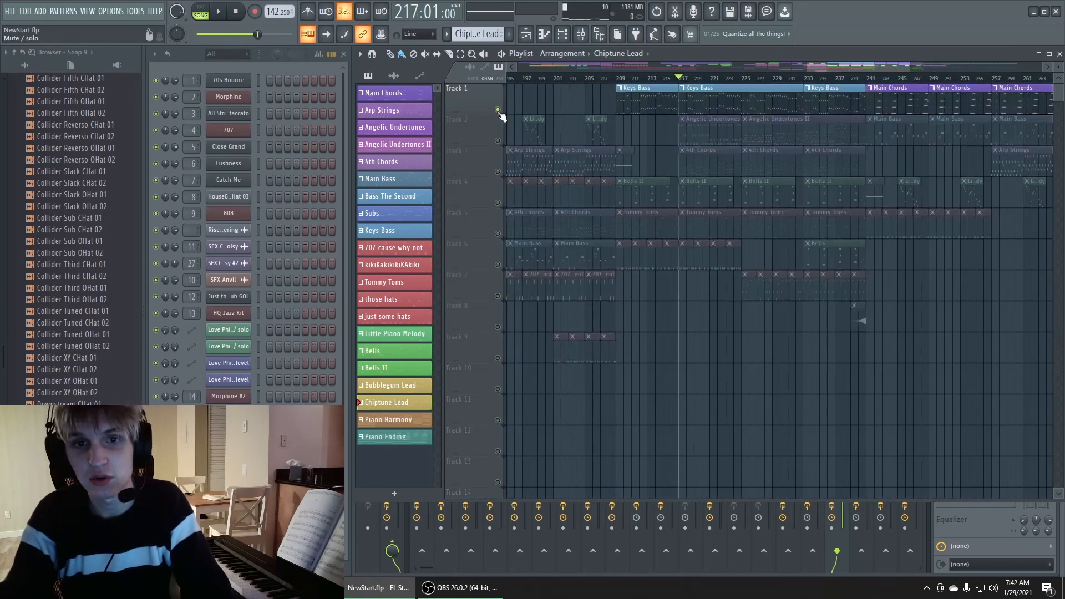
key("space")
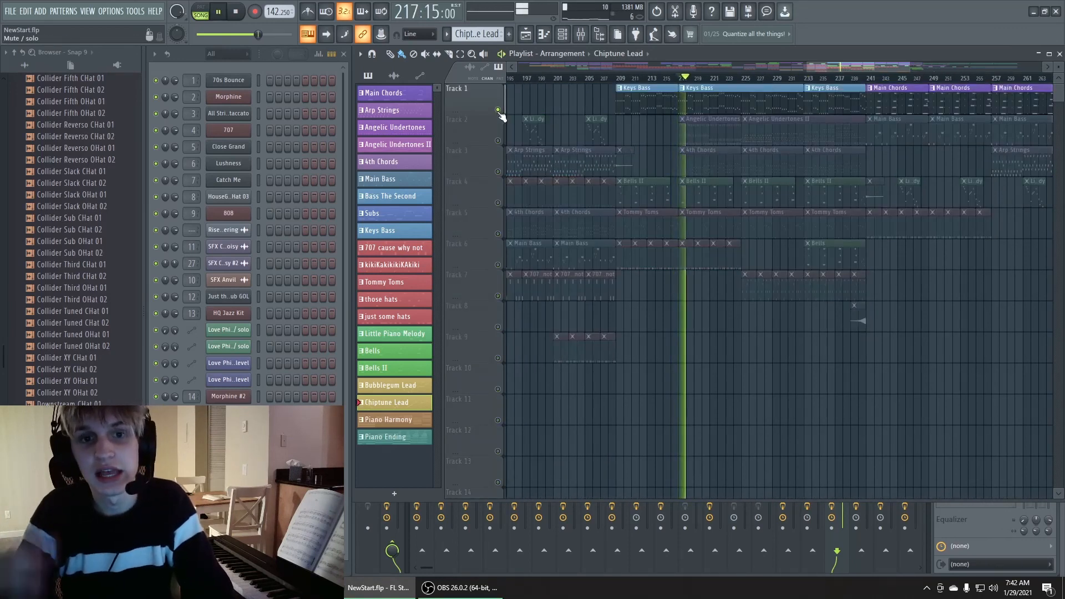
left_click(498, 172)
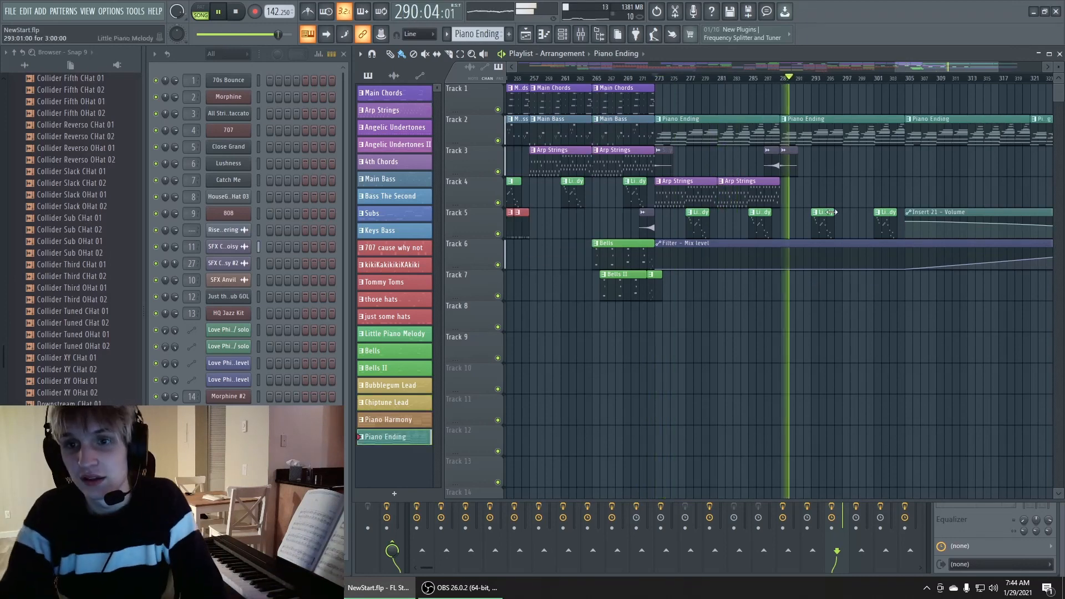
Follow the Piano Ending playback from about bar 290 to bar 305, where the Insert 21 - Volume automation clip starts
left_click_drag(832, 213, 694, 226)
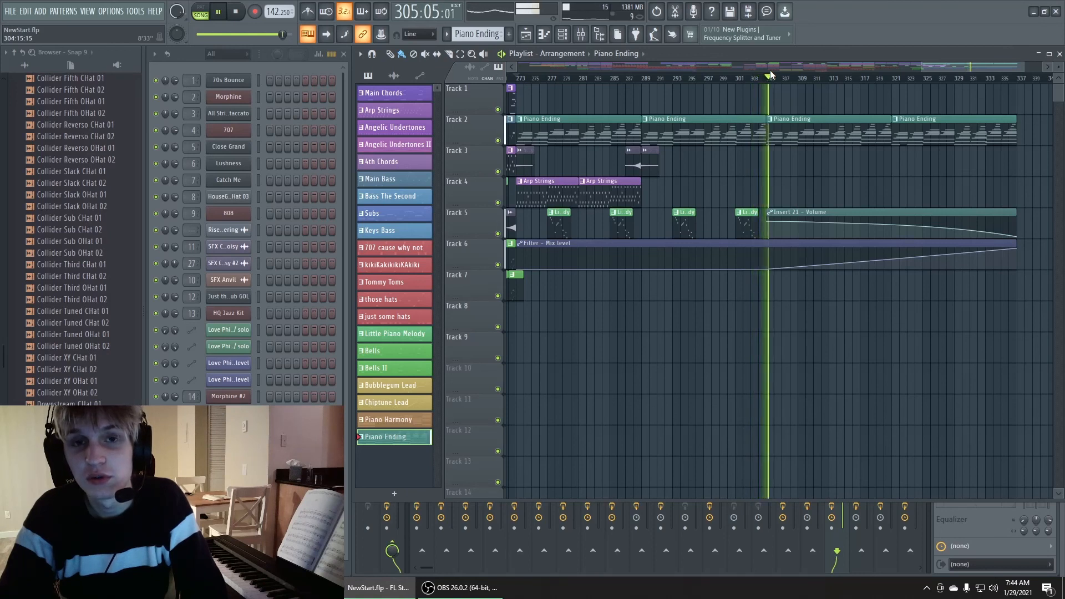
Play the Piano Ending through its volume fade and Filter - Mix level automation past bar 325, and stop playback
scroll(770, 70, "left", 1)
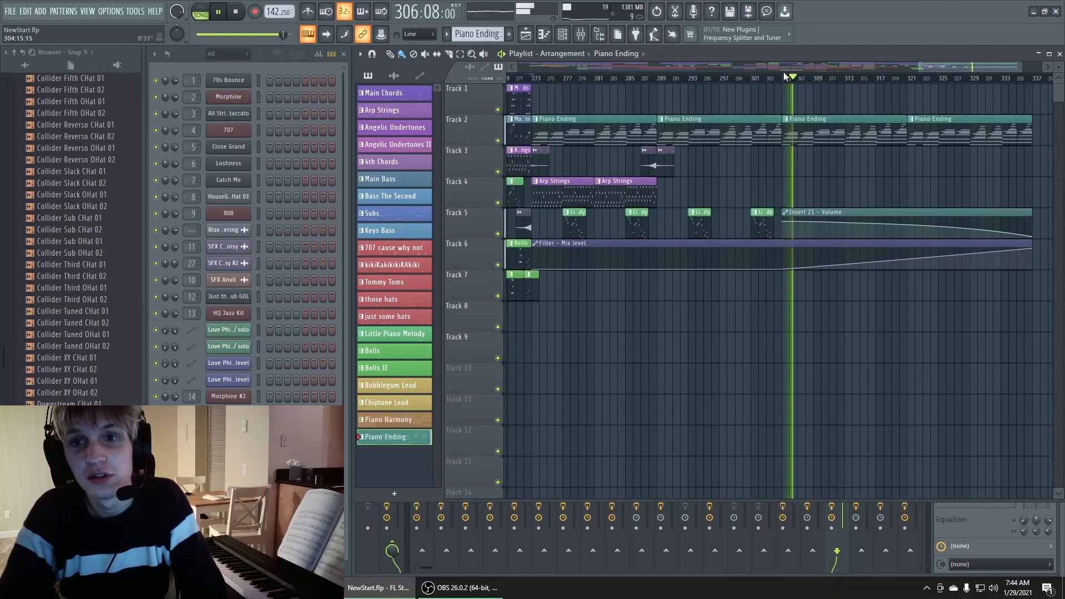
scroll(937, 64, "right", 2)
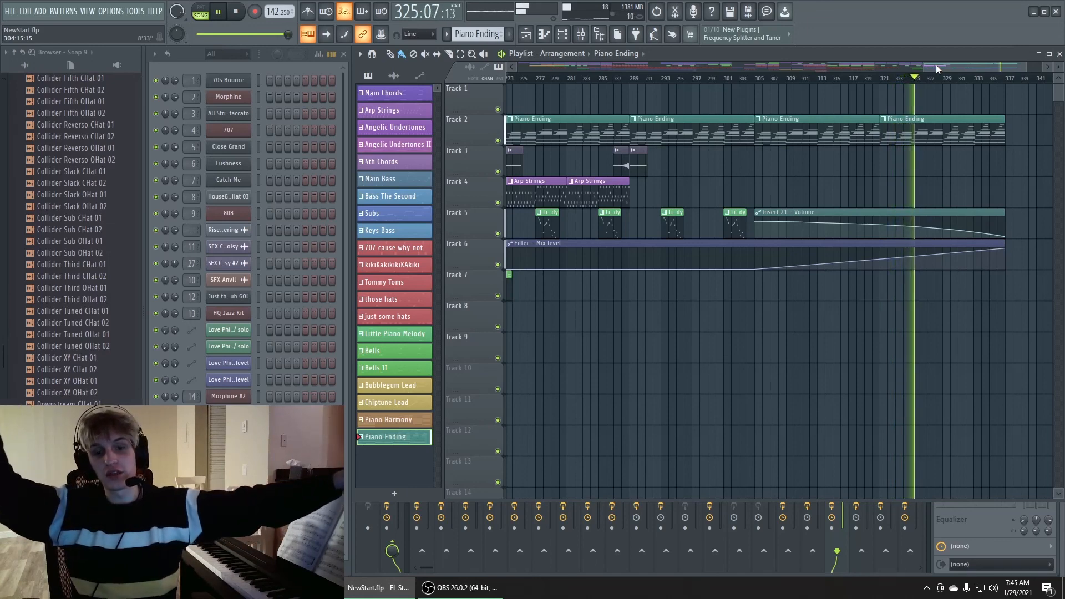
key("space")
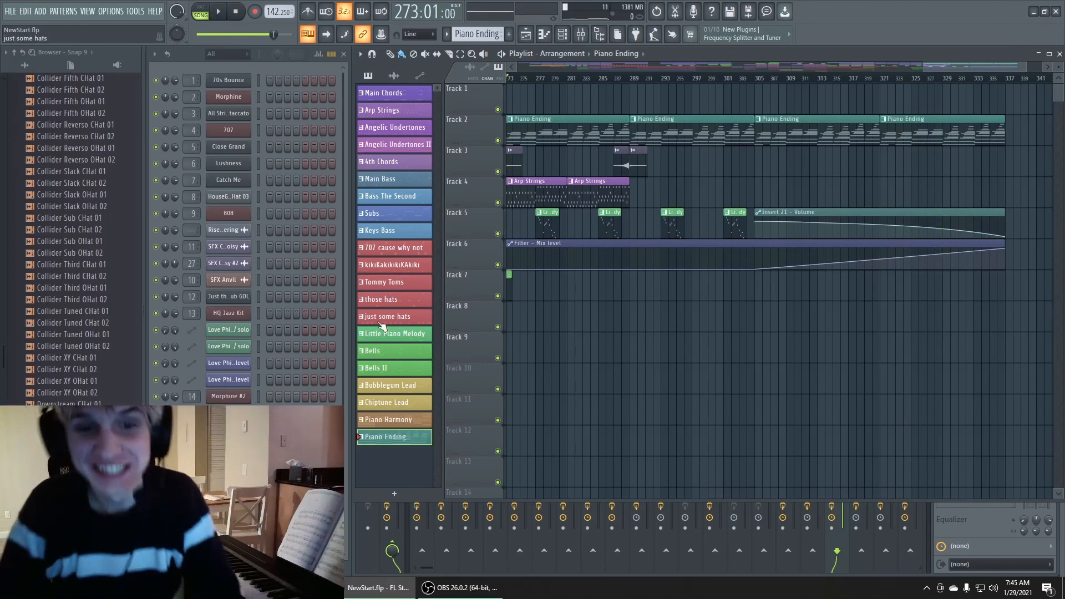
Review the arrangement backwards from the piano ending to the opening Main Chords clips at bar 1
left_click_drag(945, 71, 816, 44)
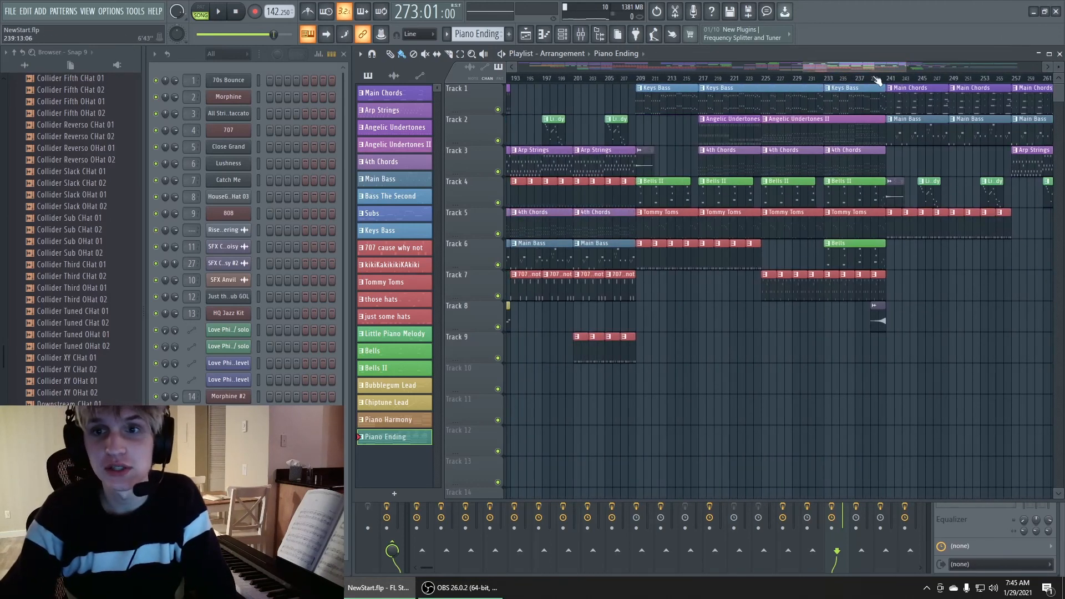
left_click_drag(873, 76, 496, 77)
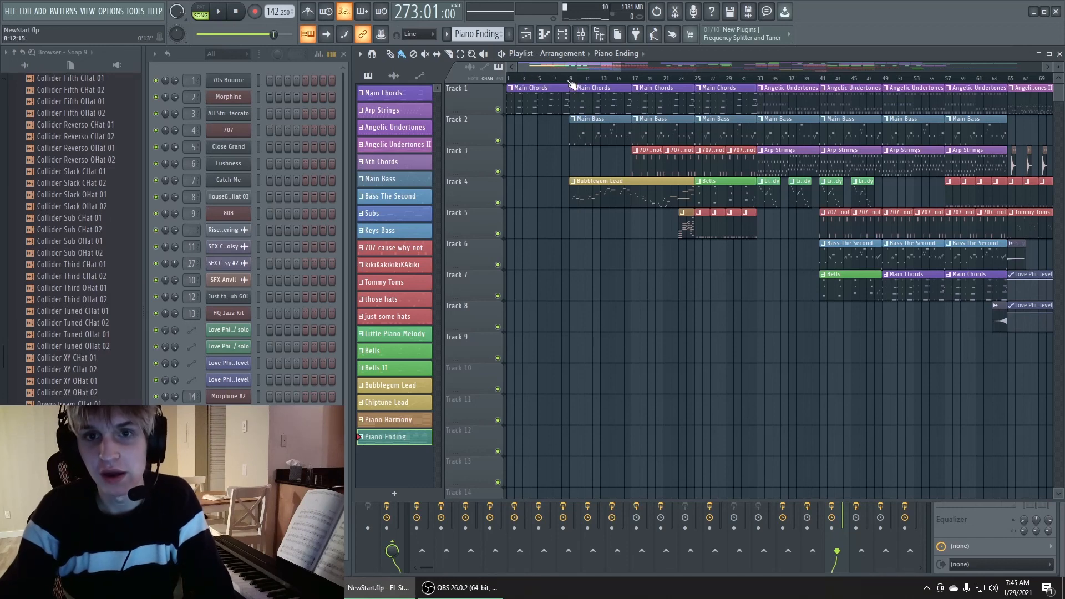
left_click_drag(553, 66, 526, 62)
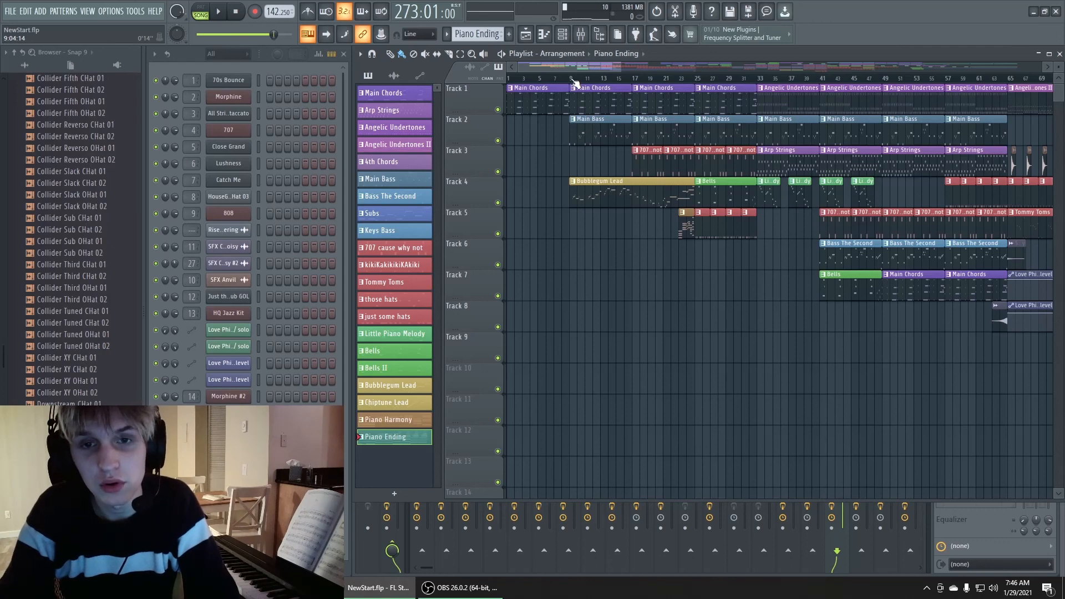
left_click_drag(596, 69, 532, 83)
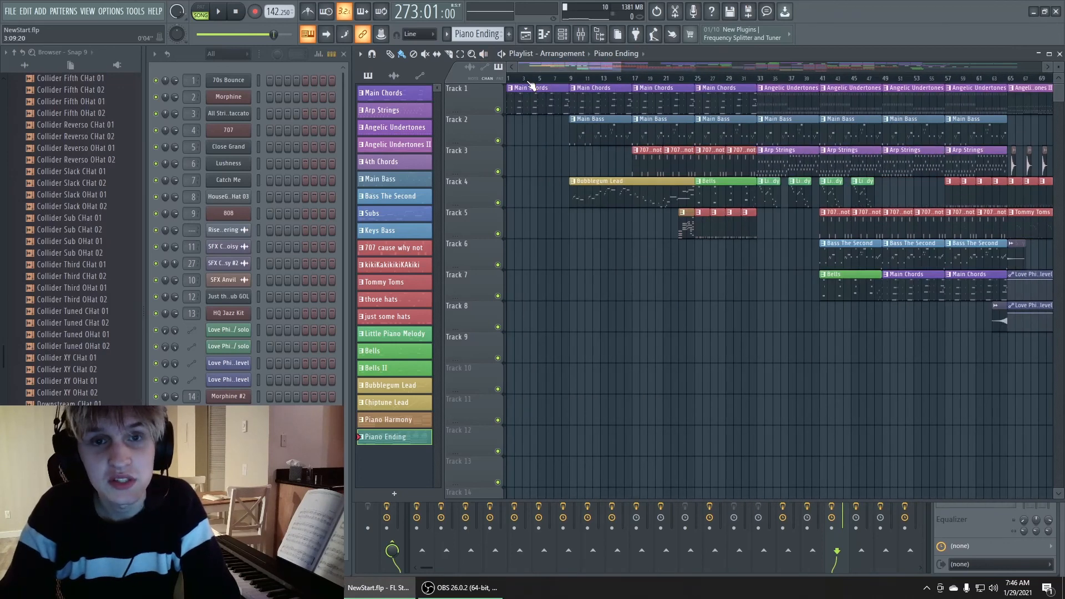